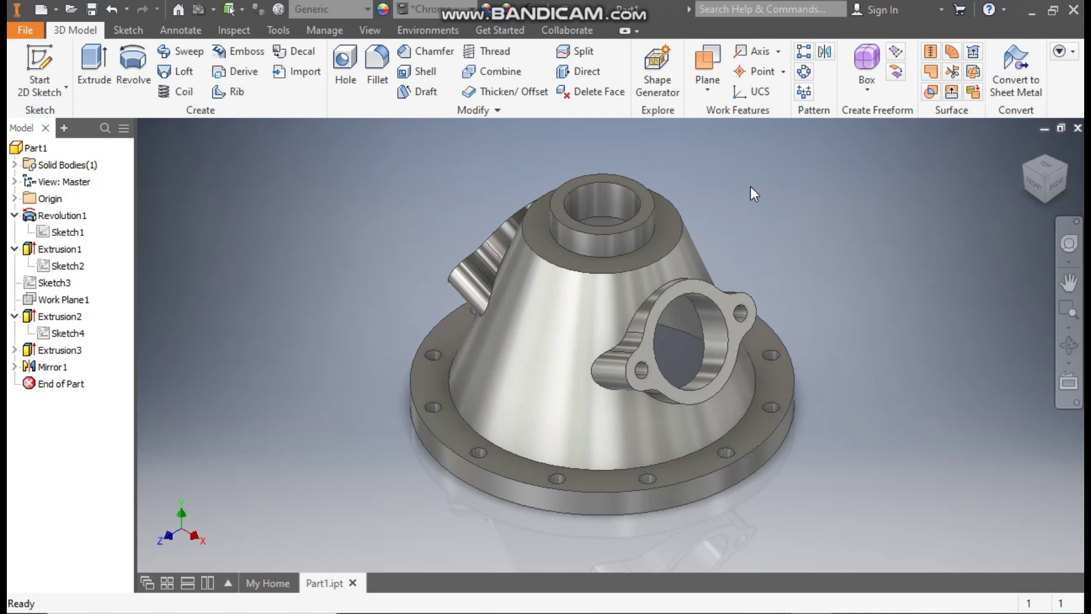
Create a new metric part, Part4, from the Standard (mm).ipt template
click(40, 10)
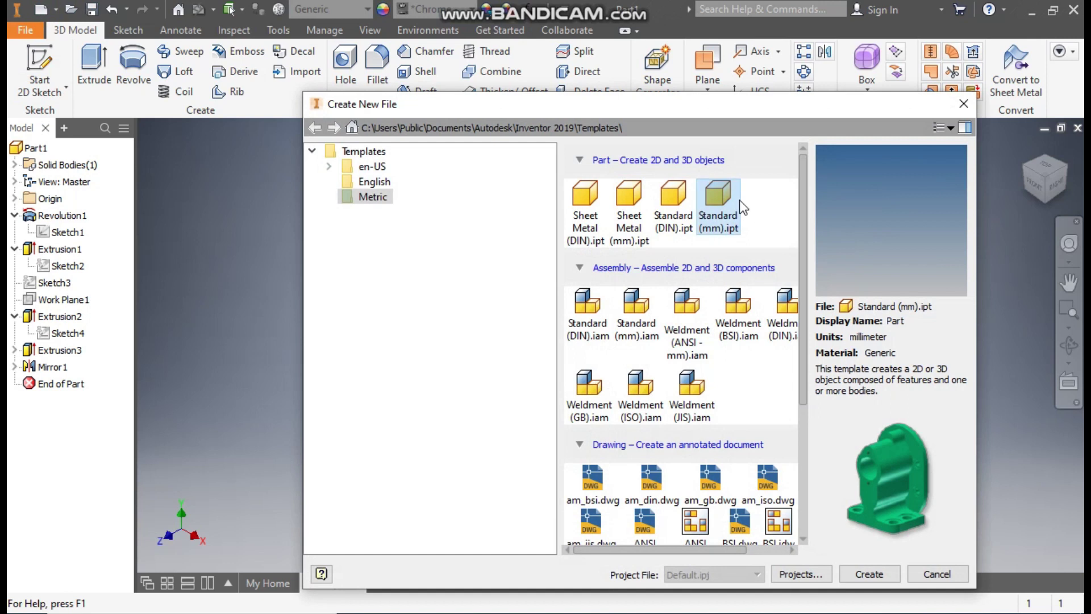
click(857, 575)
Start a 2D sketch on the front origin plane and position the view
click(40, 63)
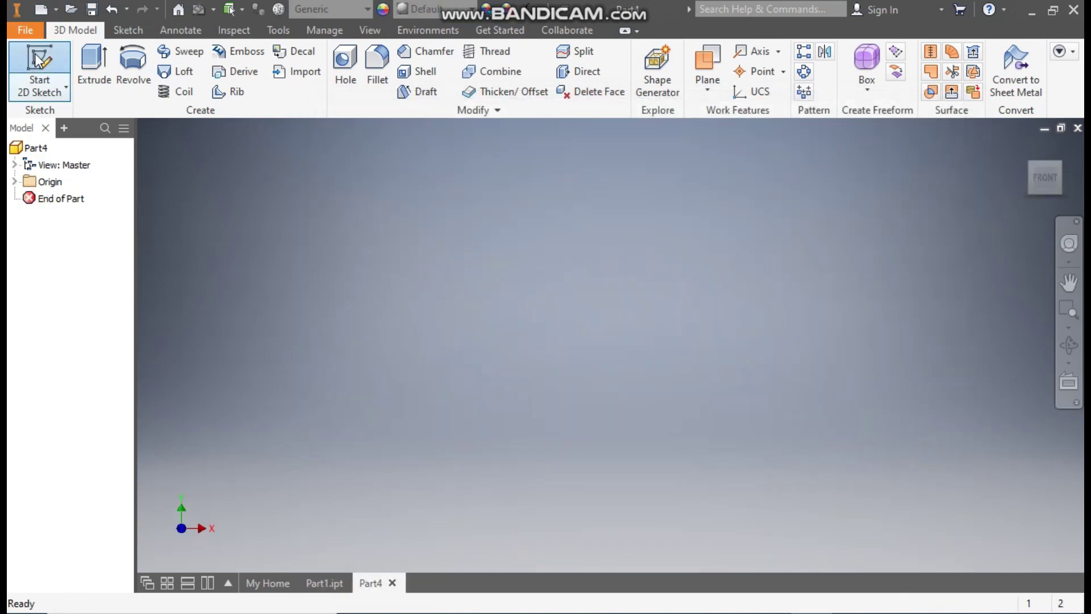
click(531, 195)
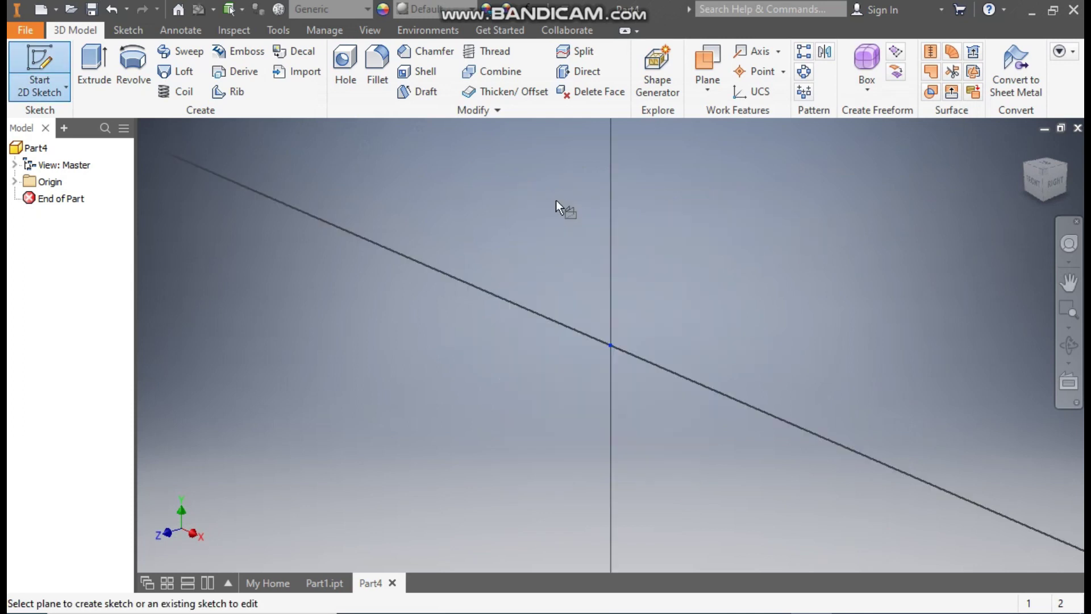
click(96, 61)
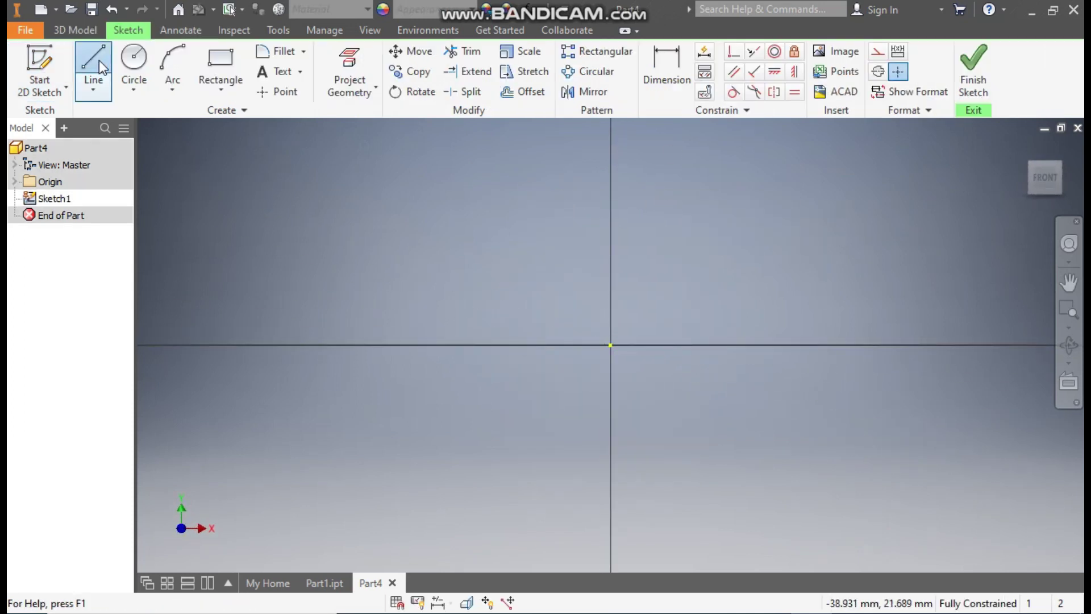
middle_drag(821, 254, 692, 396)
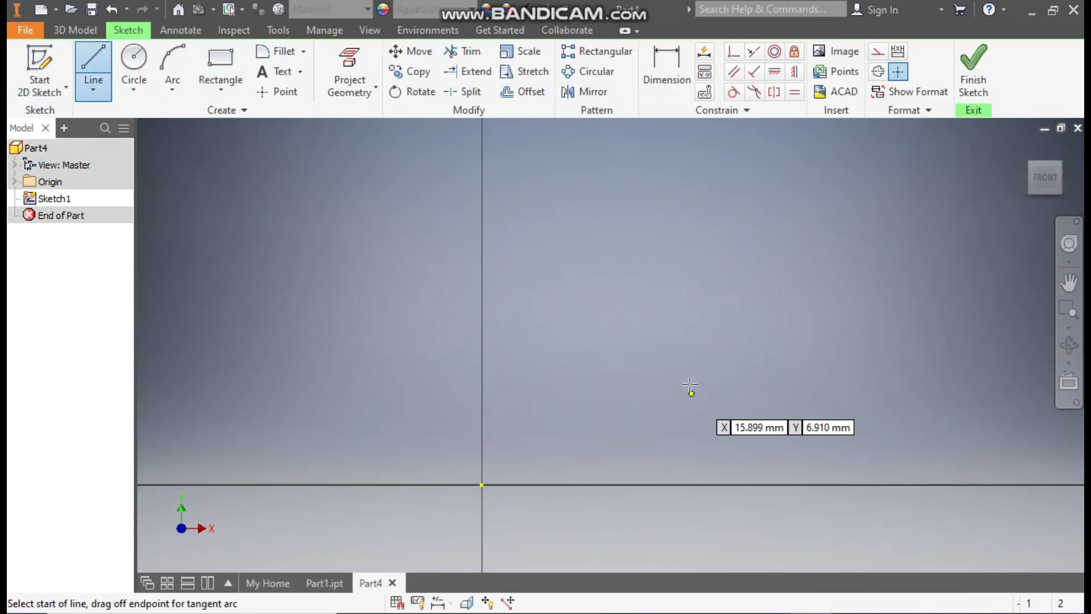
Draw the closed stepped outline with a long slanted wall and base flange
click(568, 184)
click(568, 259)
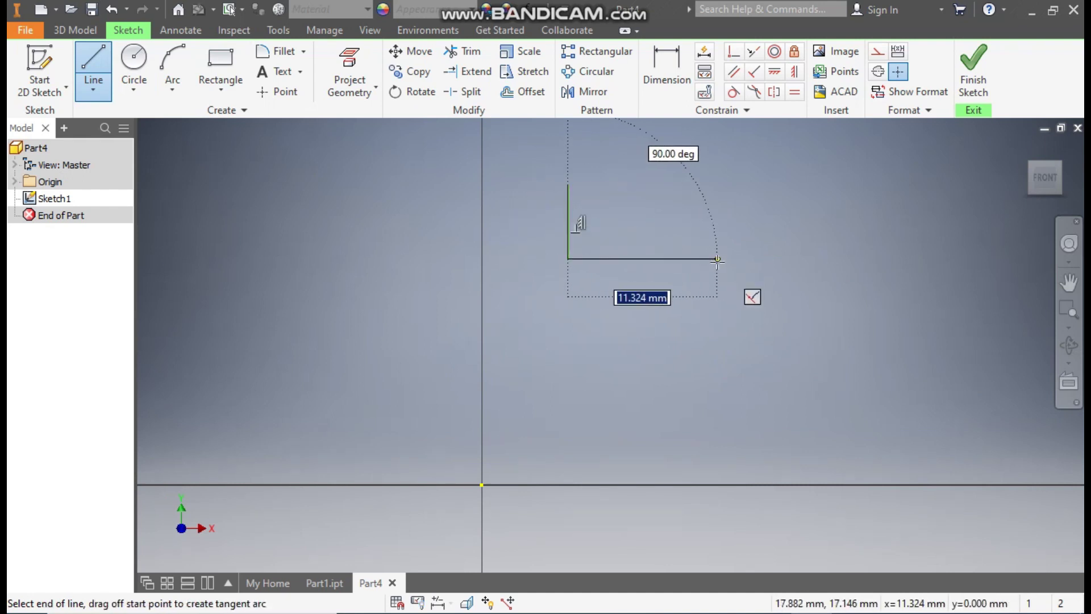
click(717, 259)
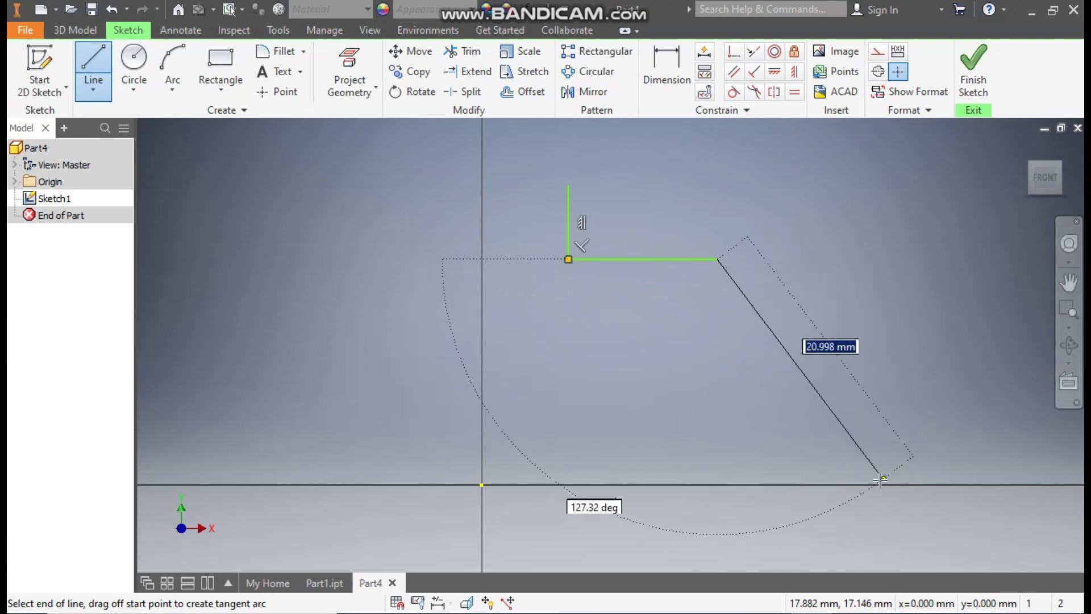
click(1007, 485)
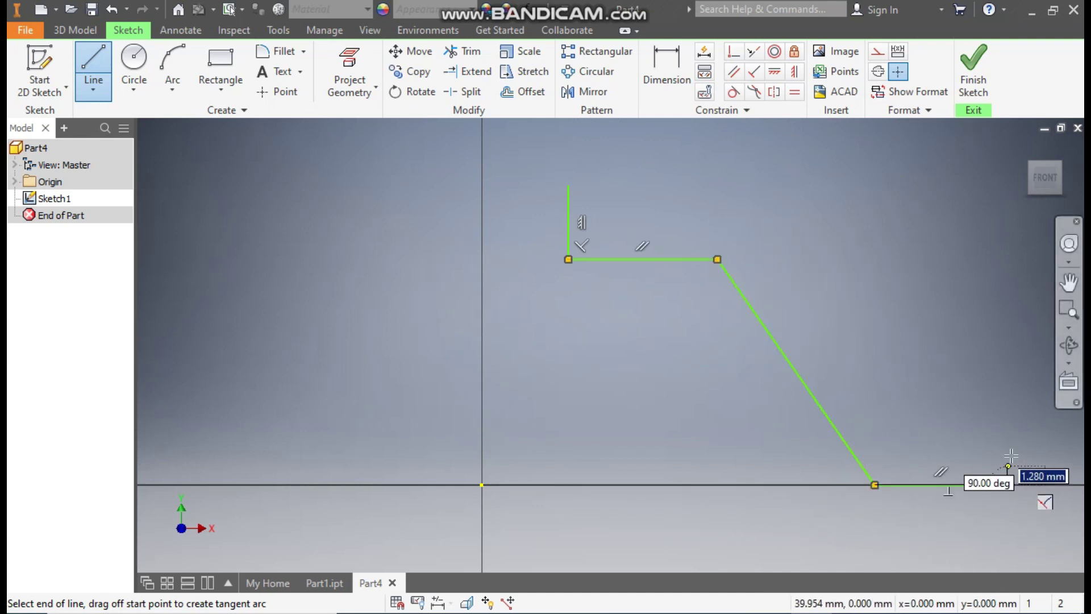
click(1007, 435)
click(894, 435)
click(737, 231)
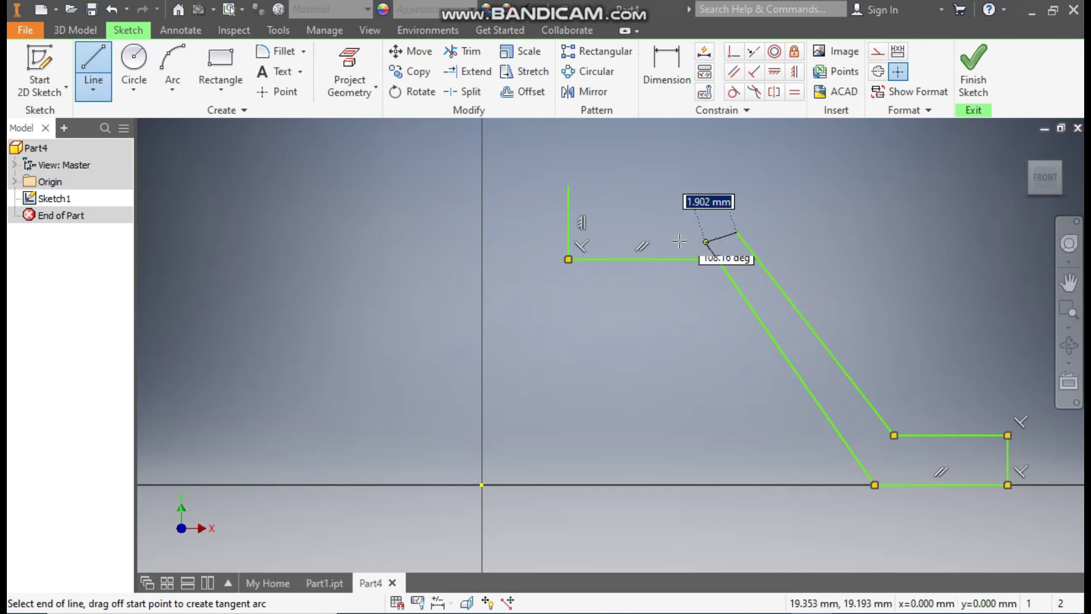
click(596, 231)
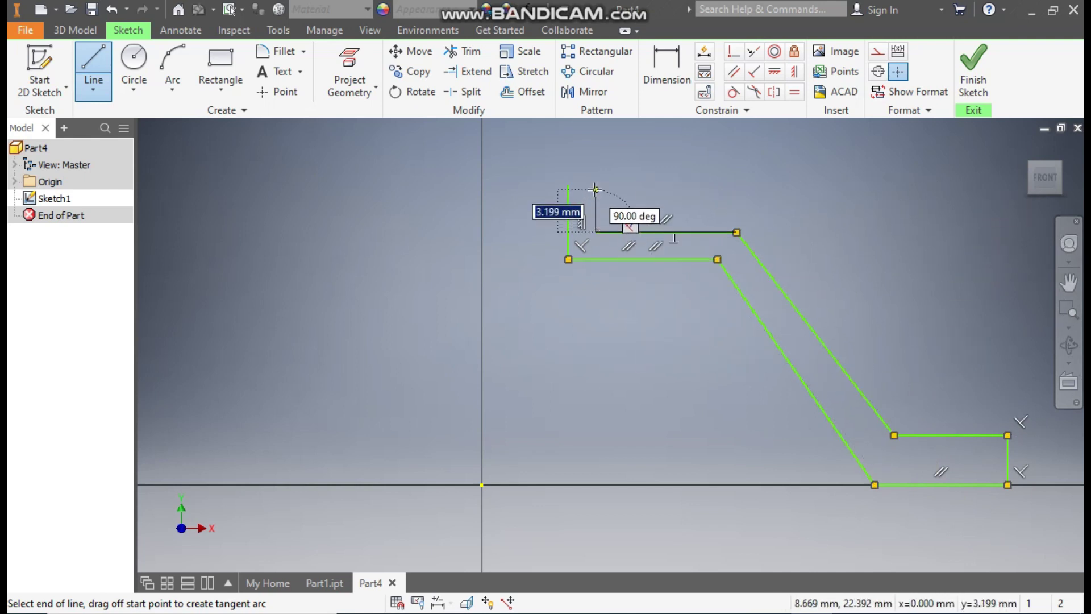
click(568, 184)
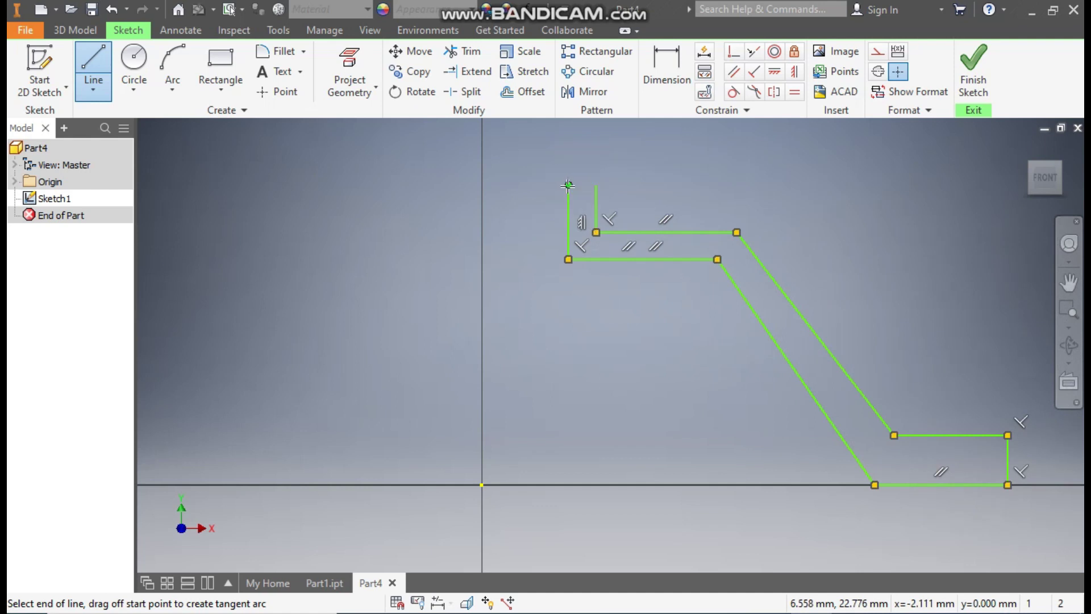
key(Escape)
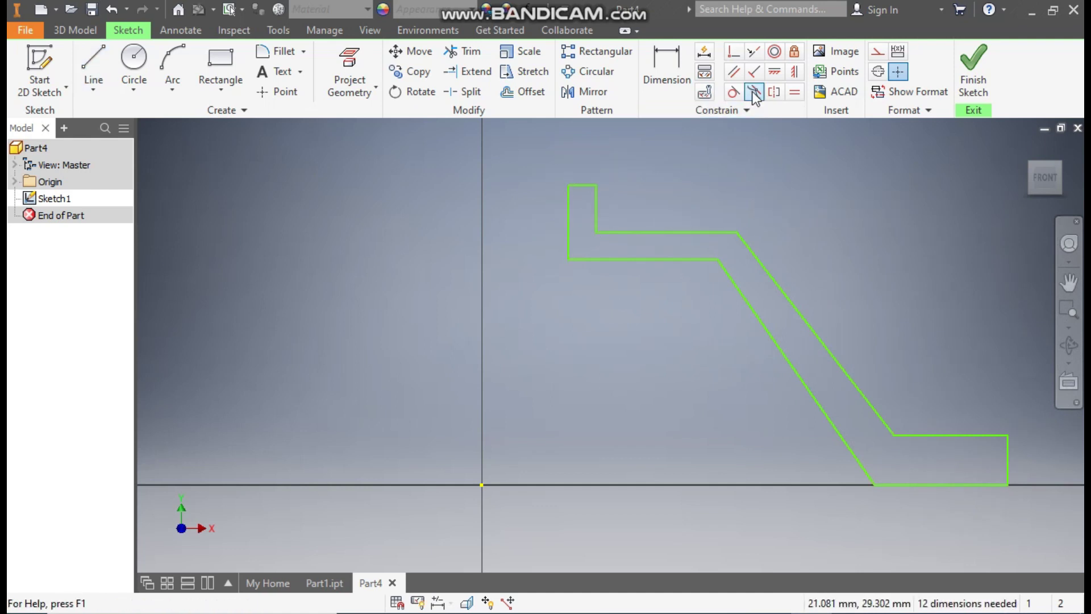
Make the two slanted wall lines parallel
click(733, 73)
click(750, 305)
click(781, 290)
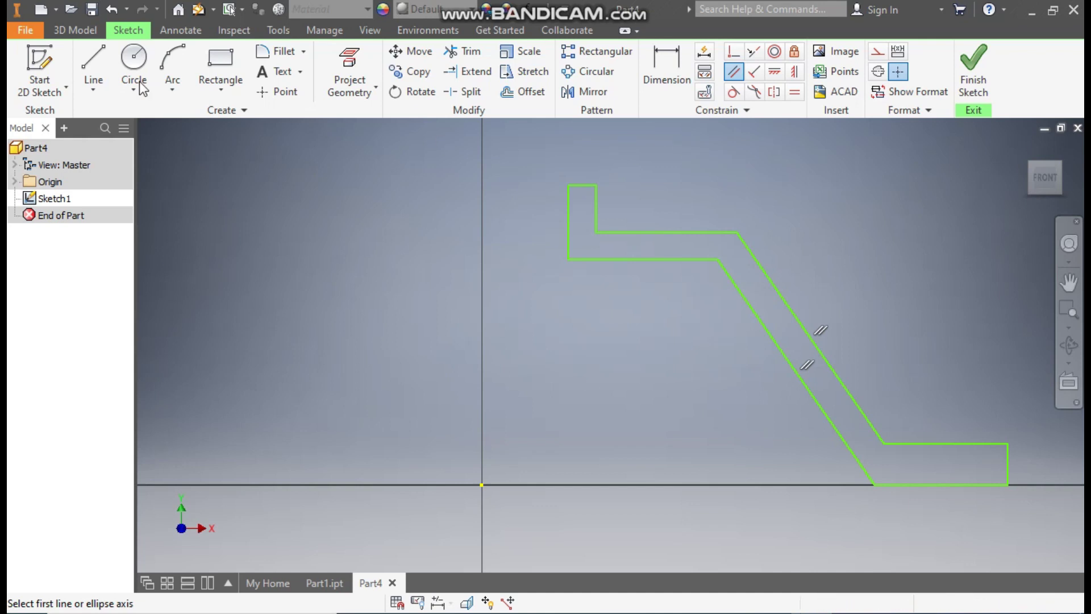
Draw a vertical line up from the origin and make it a centerline
click(100, 59)
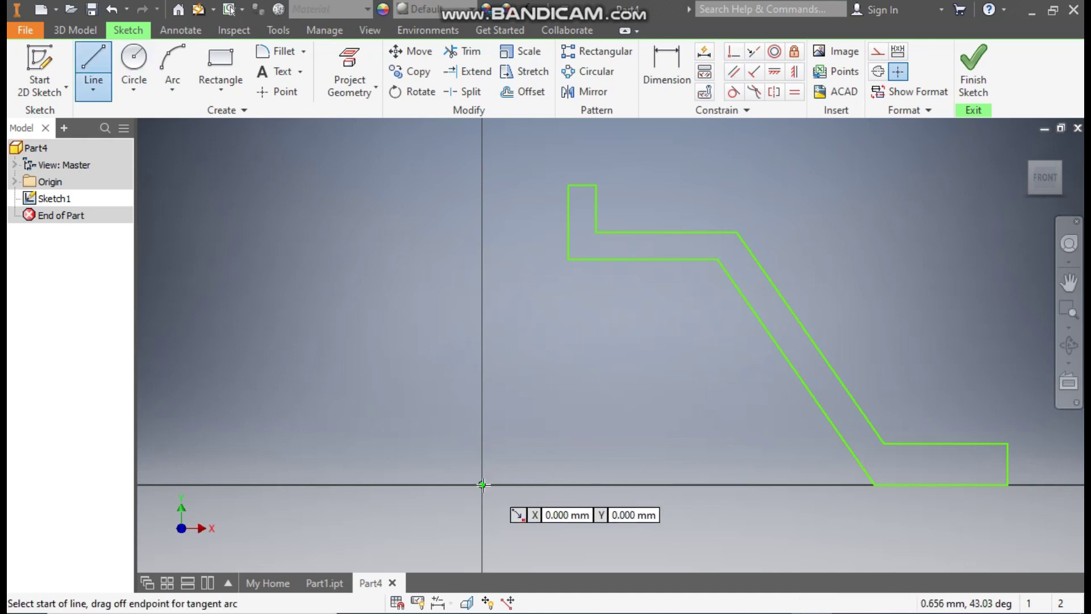
click(482, 484)
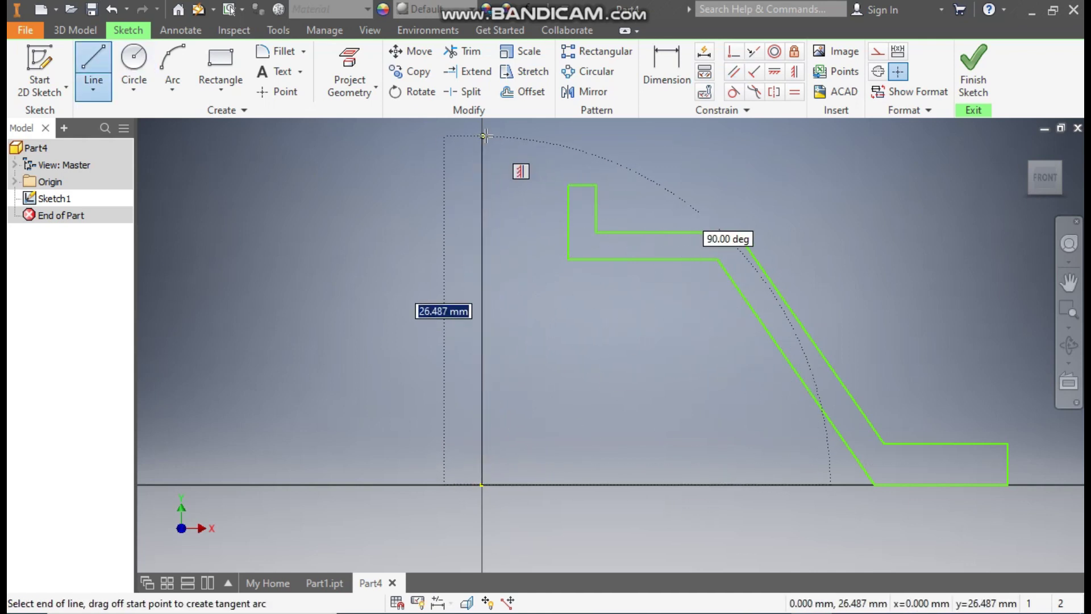
click(483, 134)
key(Escape)
key(Escape)
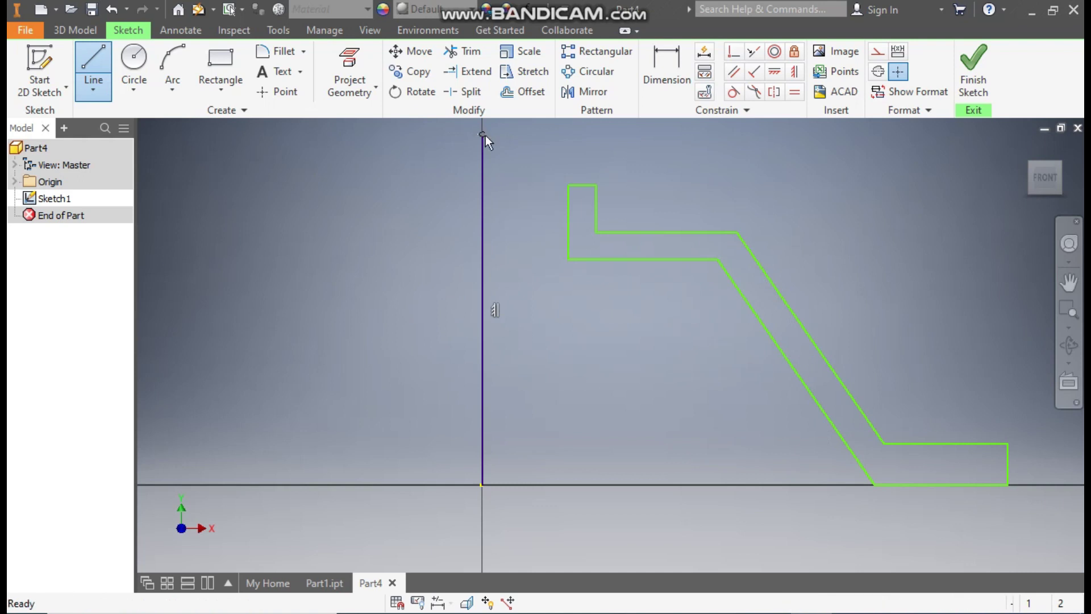
click(483, 173)
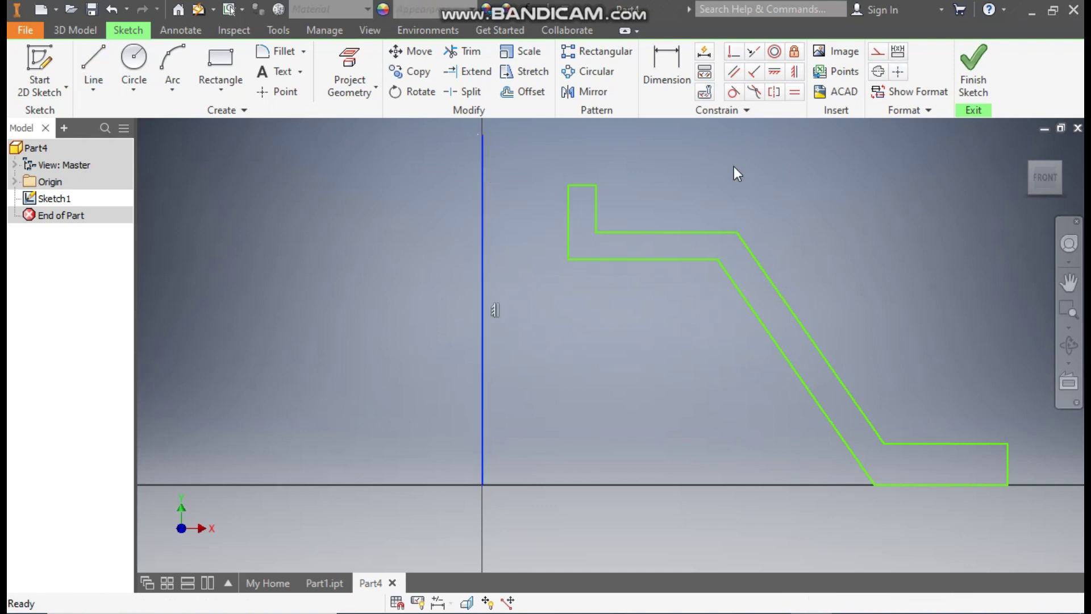
click(898, 71)
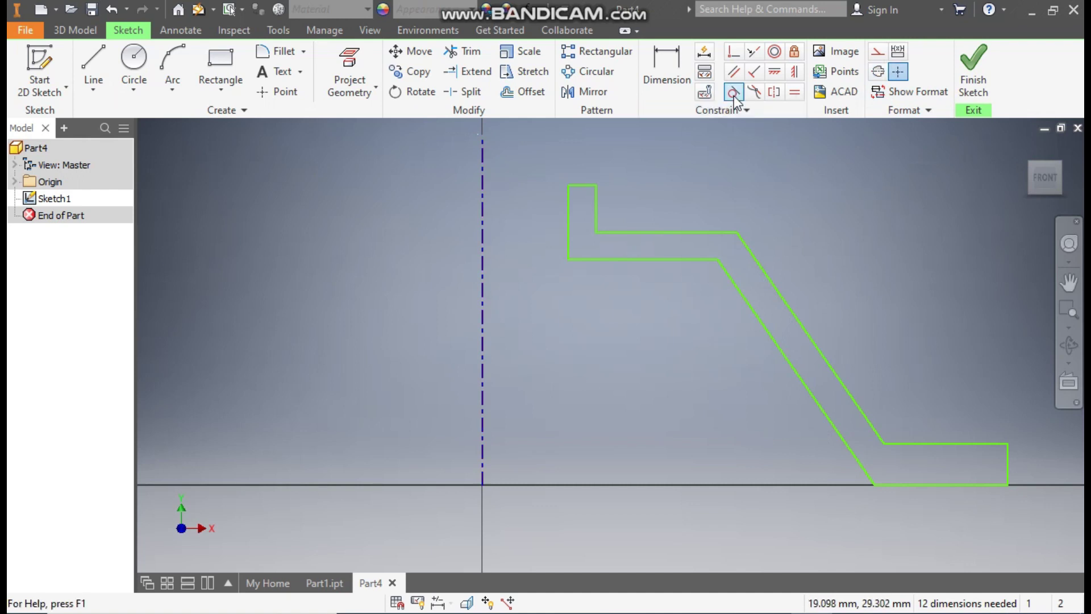
Constrain the profile's bottom corner horizontally level with the origin
click(775, 78)
click(484, 484)
click(876, 485)
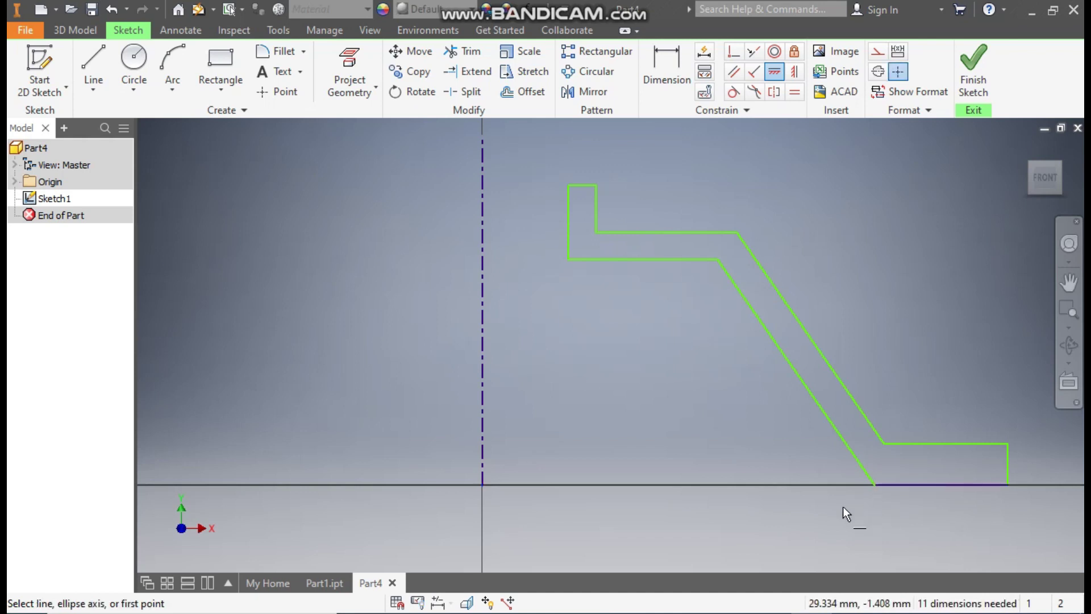
Dimension the neck diameters about the centerline to Ø11 and Ø15
click(663, 78)
click(566, 215)
click(482, 224)
click(505, 222)
text(11)
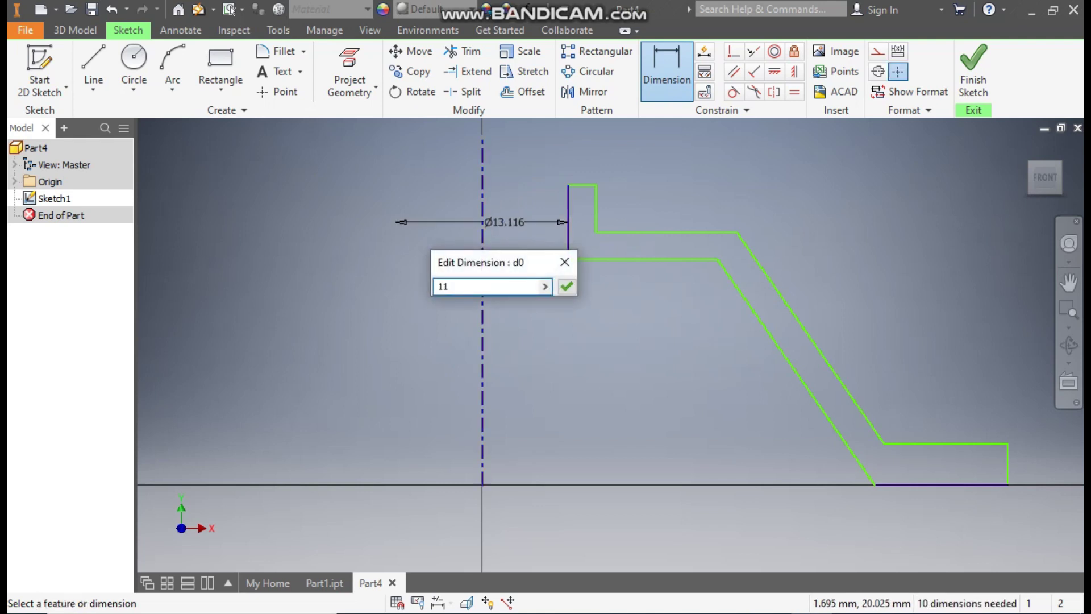
key(Return)
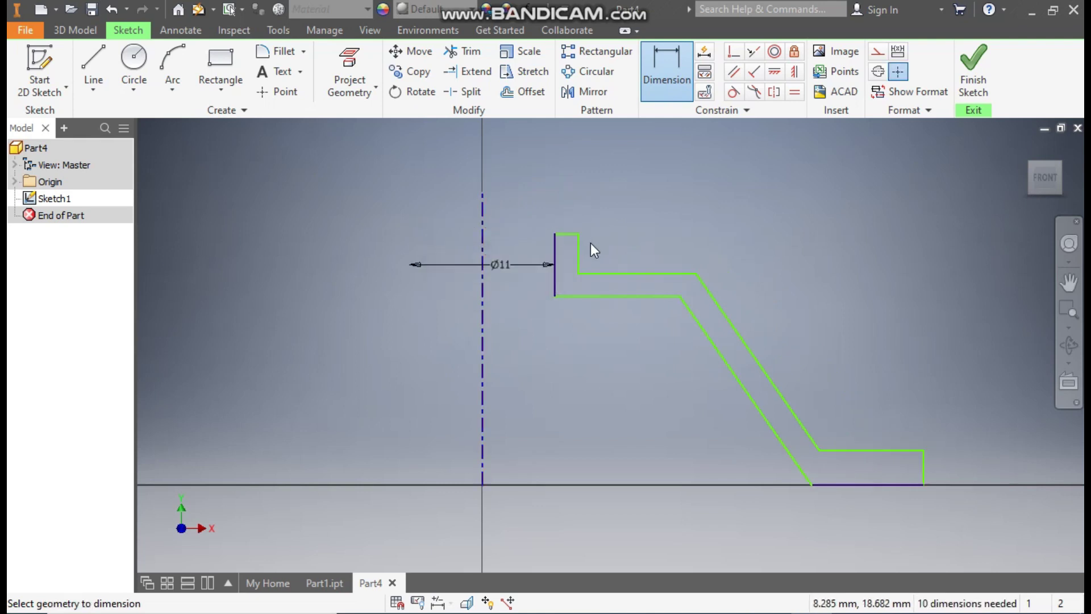
click(581, 257)
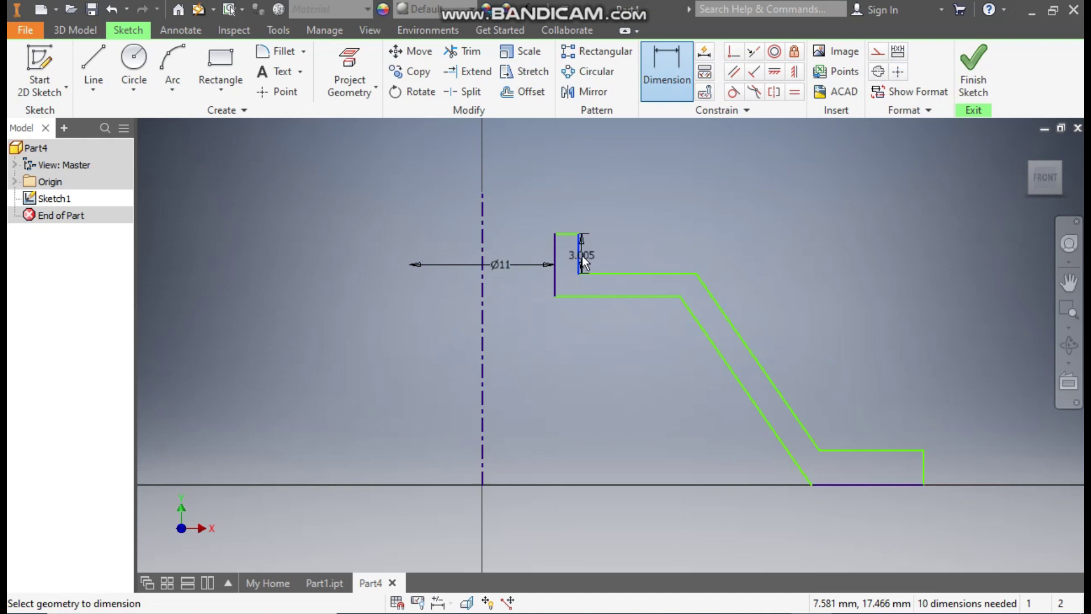
click(482, 284)
click(493, 352)
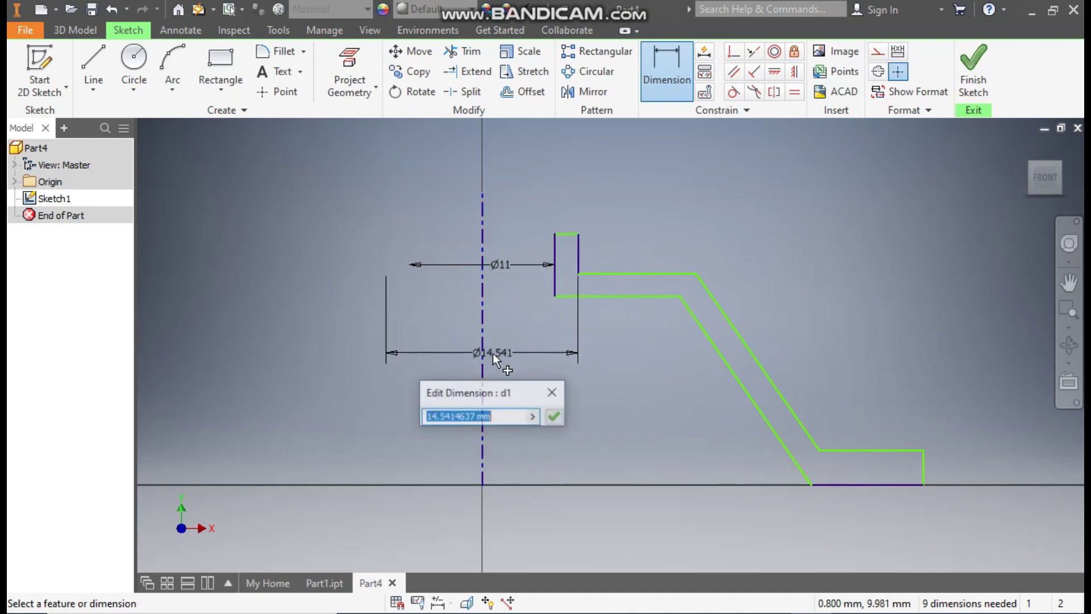
text(15)
key(Return)
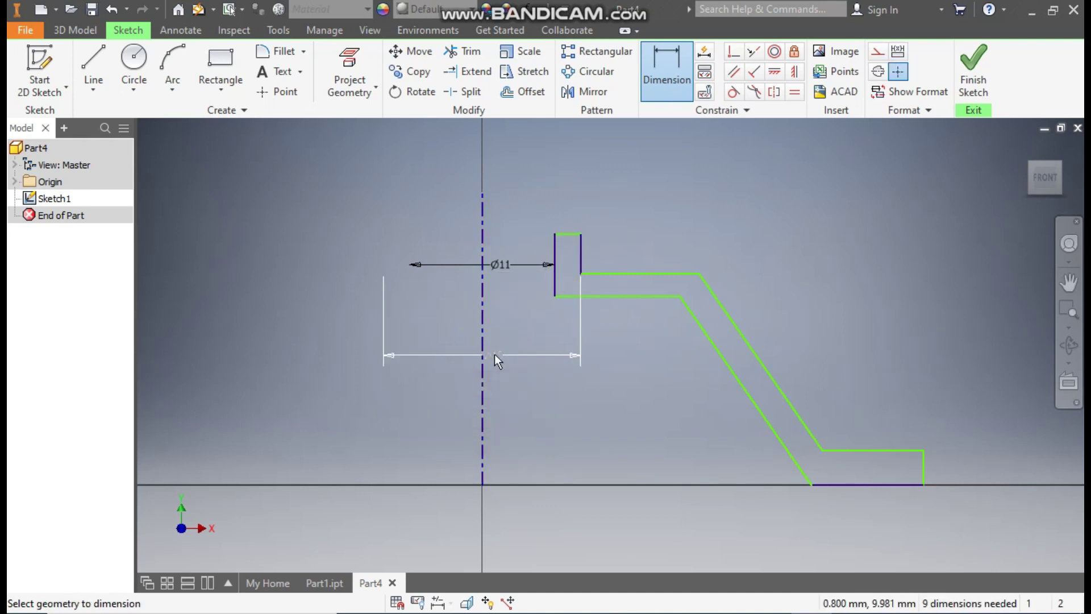
Set the ledge thickness and slanted wall thickness both to 2
click(645, 296)
click(646, 274)
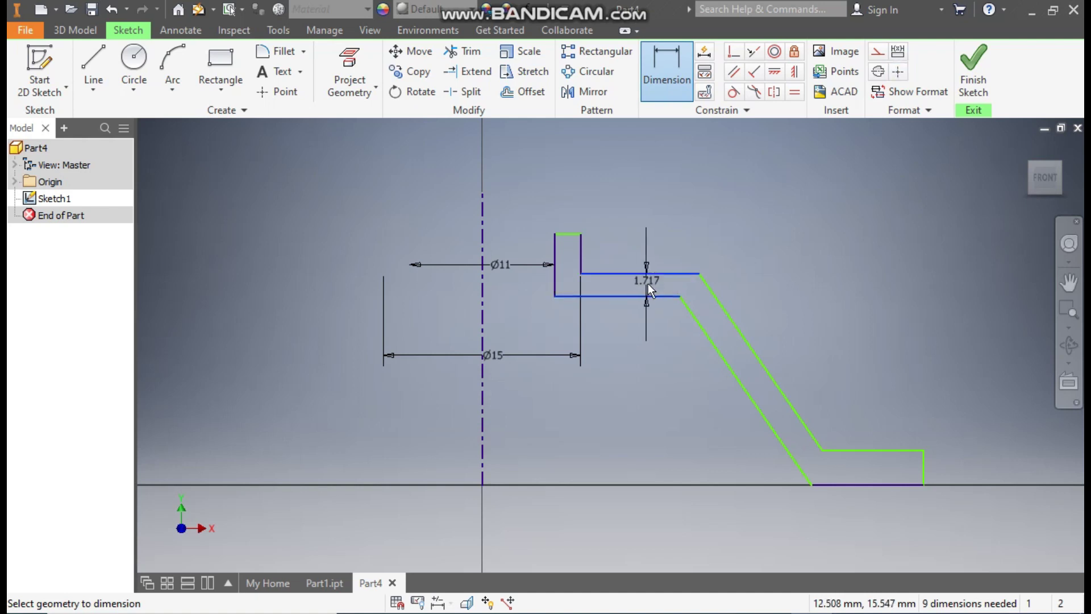
click(647, 287)
text(2)
key(Return)
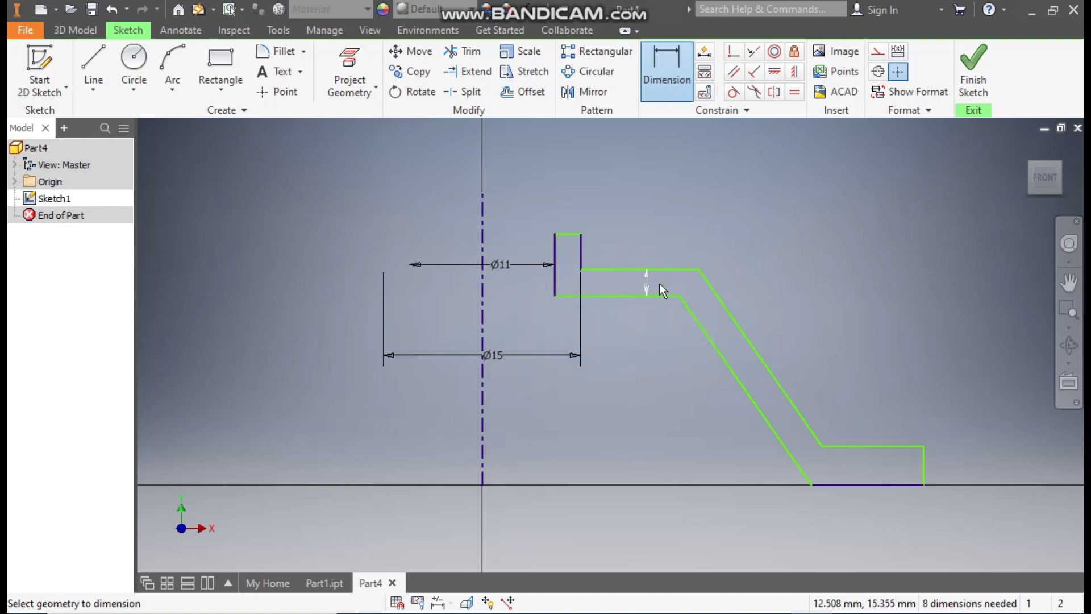
click(719, 350)
click(748, 340)
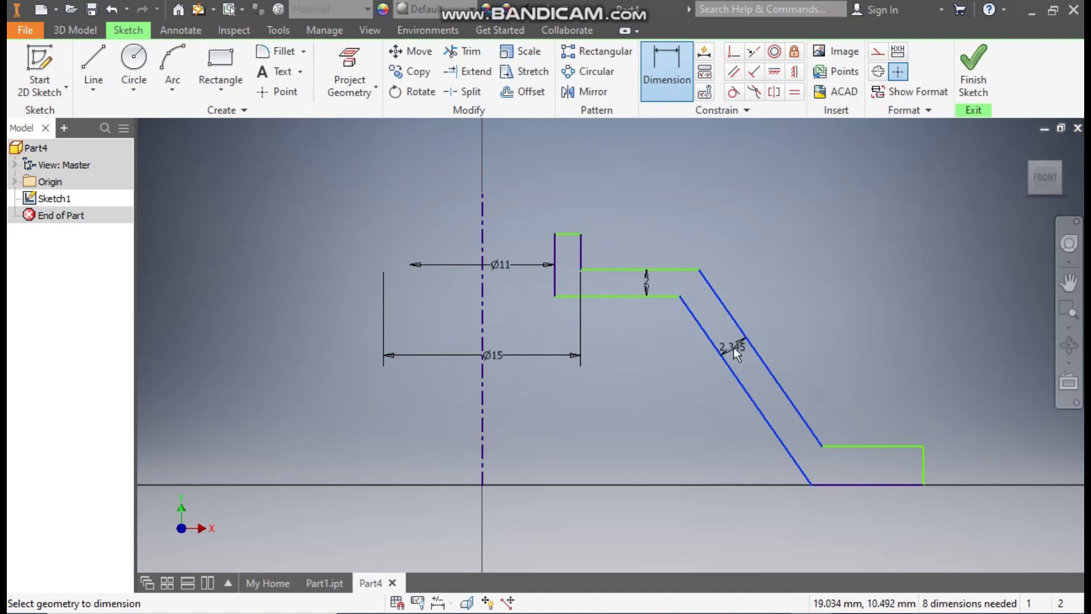
click(734, 346)
text(2)
key(Return)
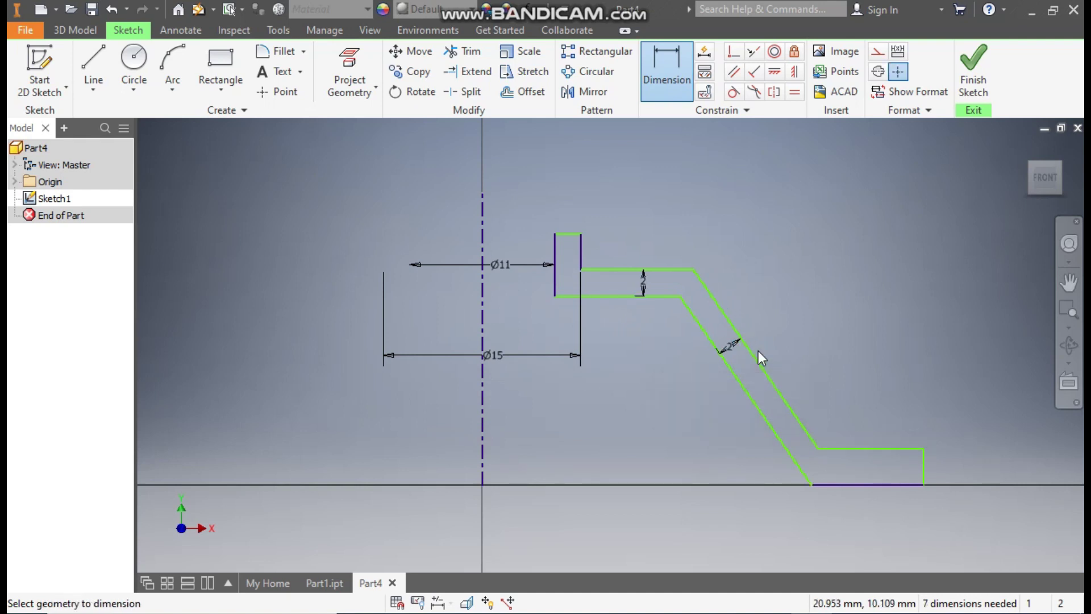
Set the base flange height to 4
click(855, 485)
click(862, 450)
click(946, 458)
text(4)
key(Return)
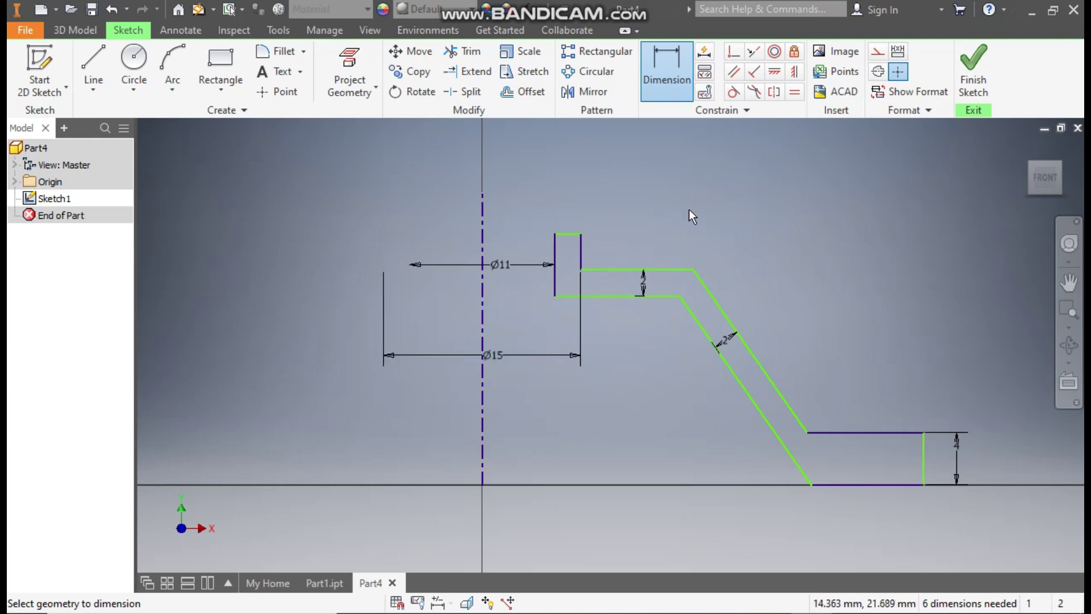
Dimension the slanted wall's top endpoint to Ø23 about the centerline
click(694, 271)
click(482, 288)
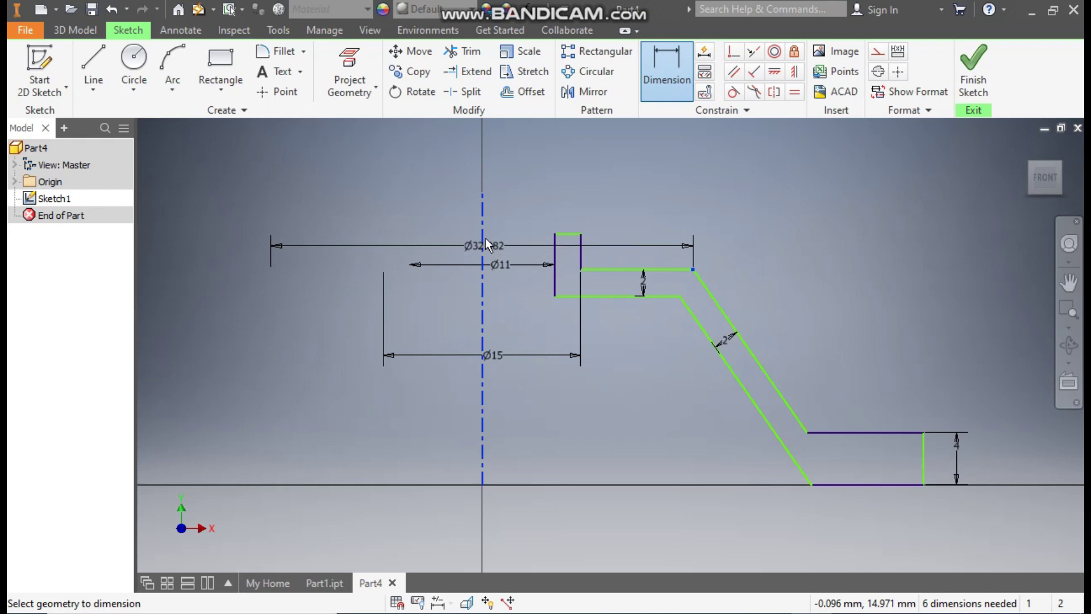
click(493, 203)
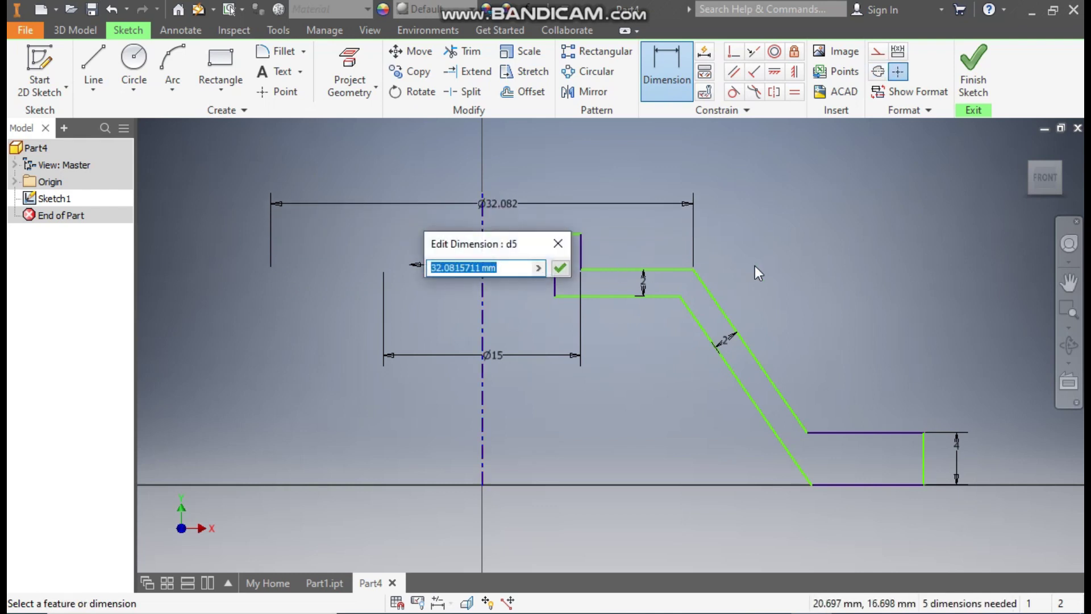
text(23)
key(Return)
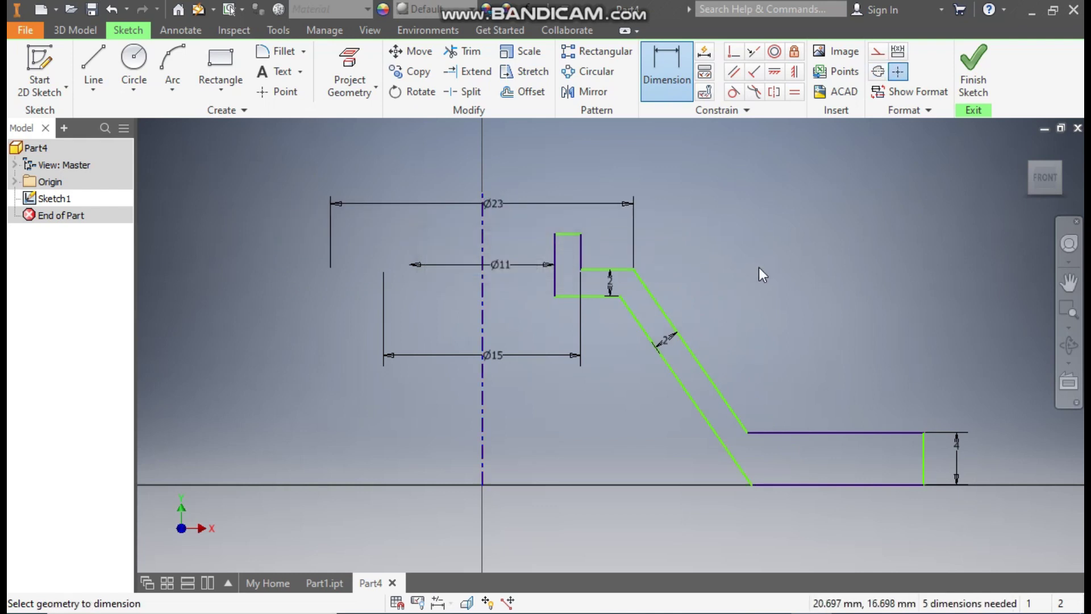
Add Ø44 and Ø55 diameter dimensions to the flange profile
middle_drag(818, 297, 823, 290)
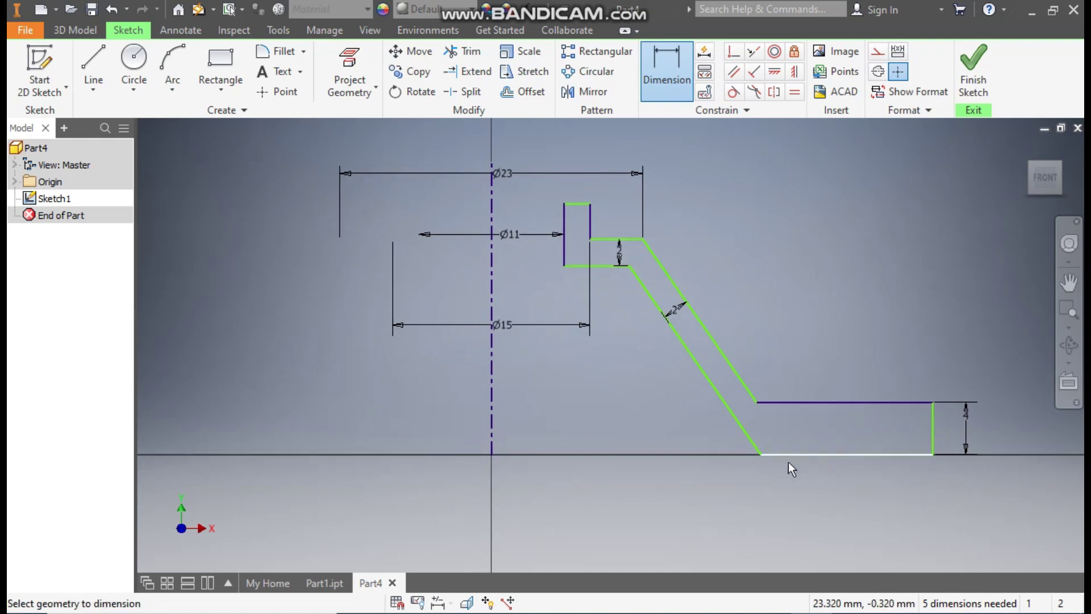
click(755, 401)
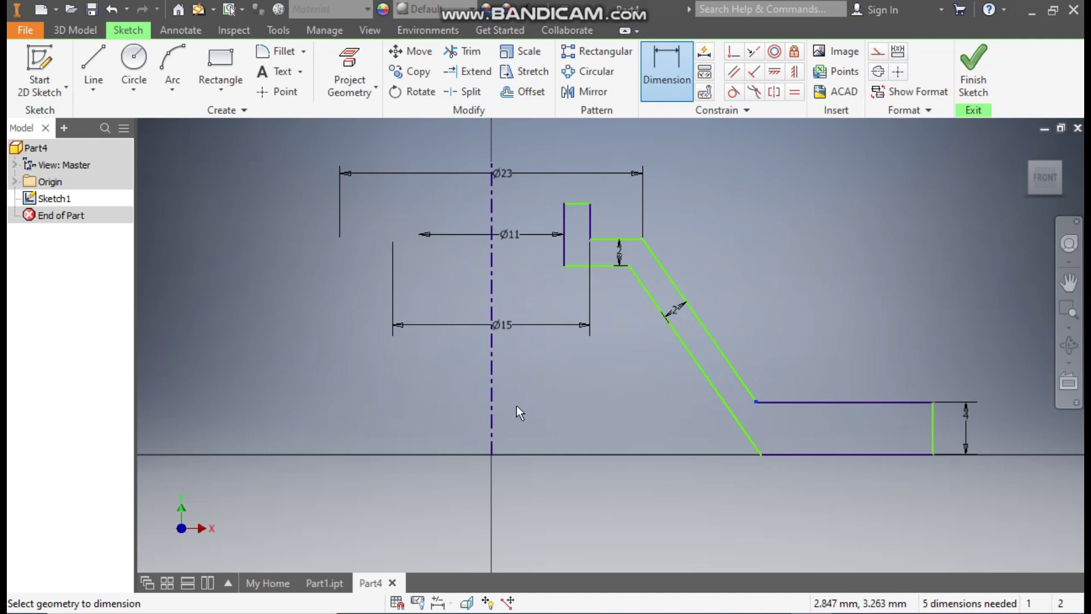
click(493, 404)
click(509, 430)
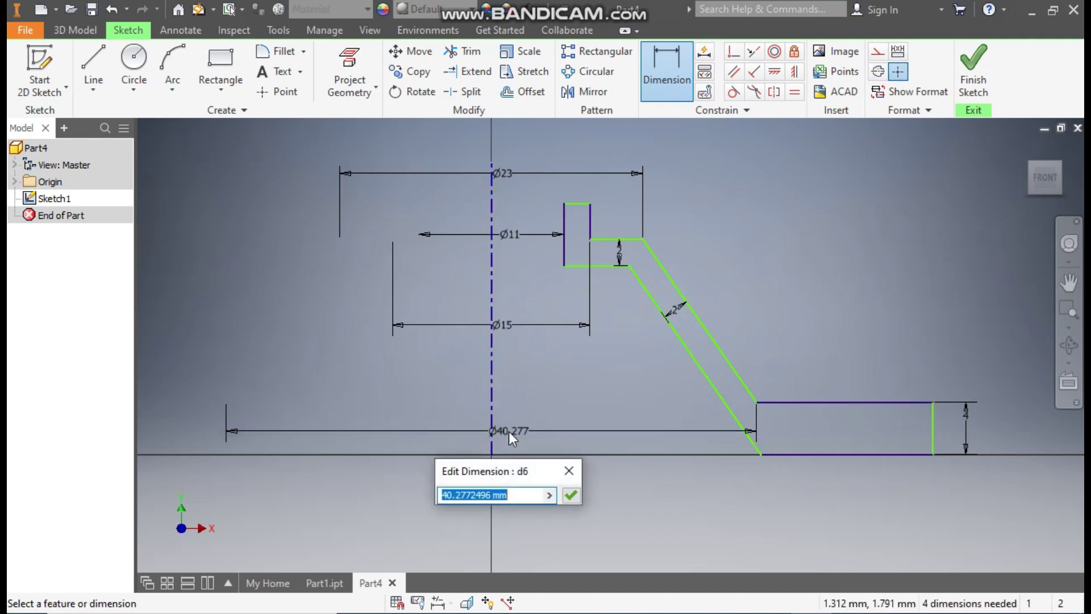
text(44)
key(Return)
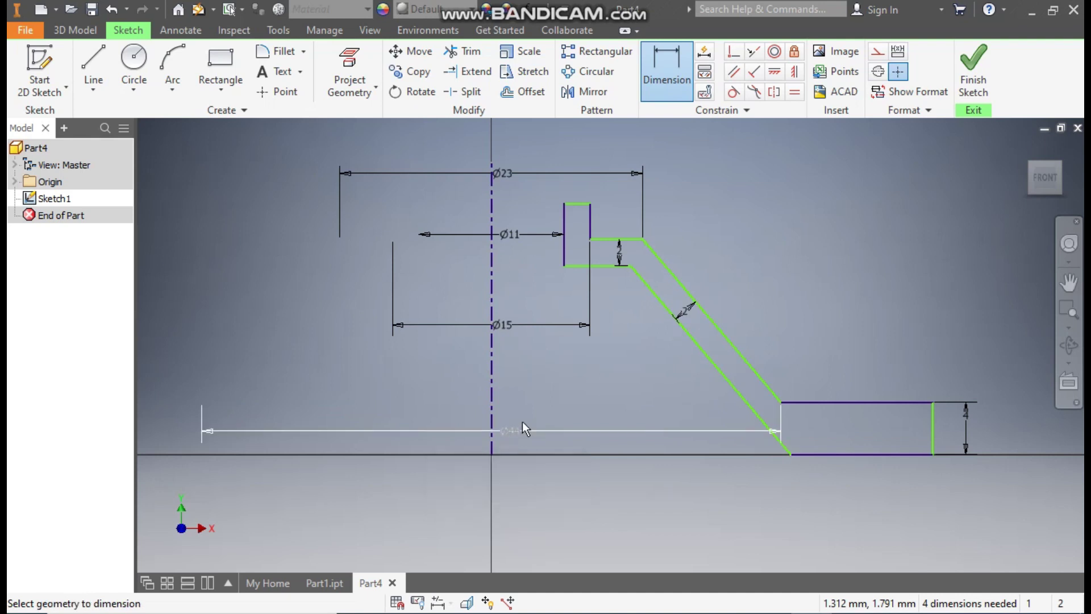
click(933, 431)
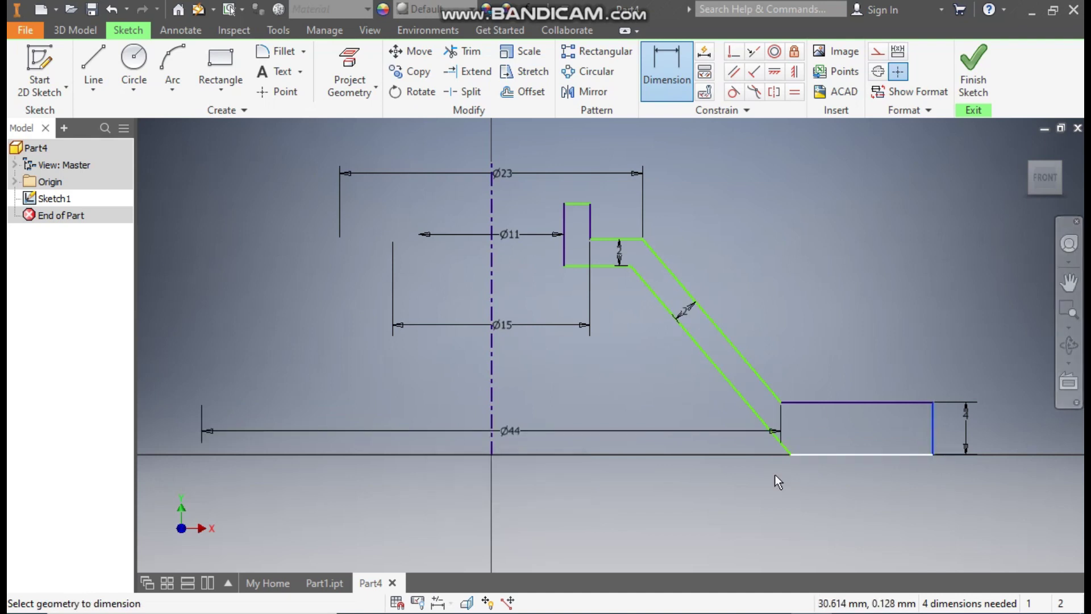
click(491, 416)
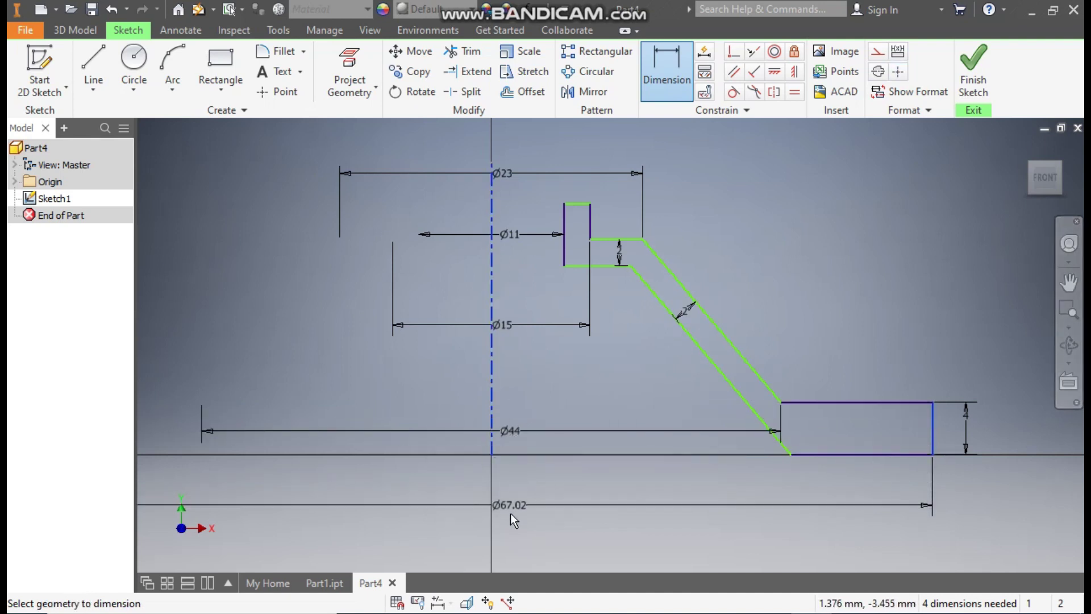
click(509, 513)
text(55)
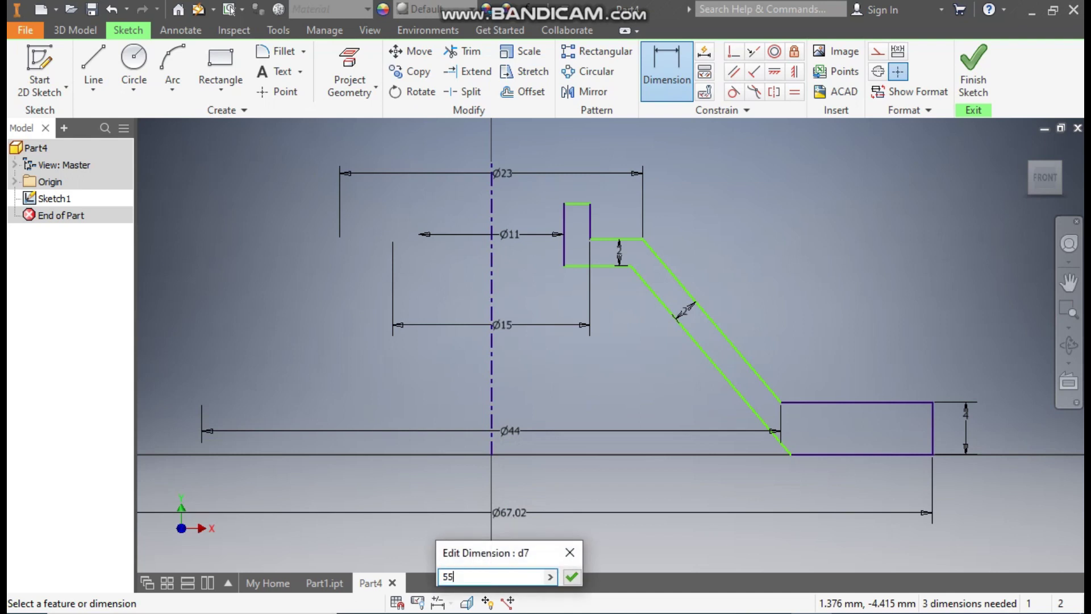
key(Return)
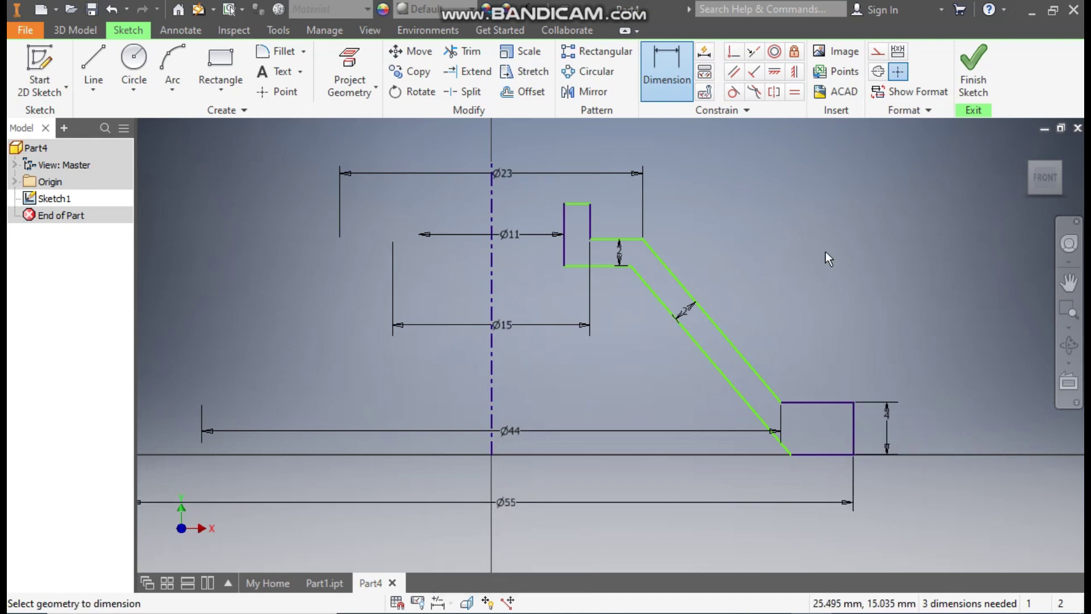
Dimension the height from the axis base to the tube top as 20
click(576, 203)
click(490, 456)
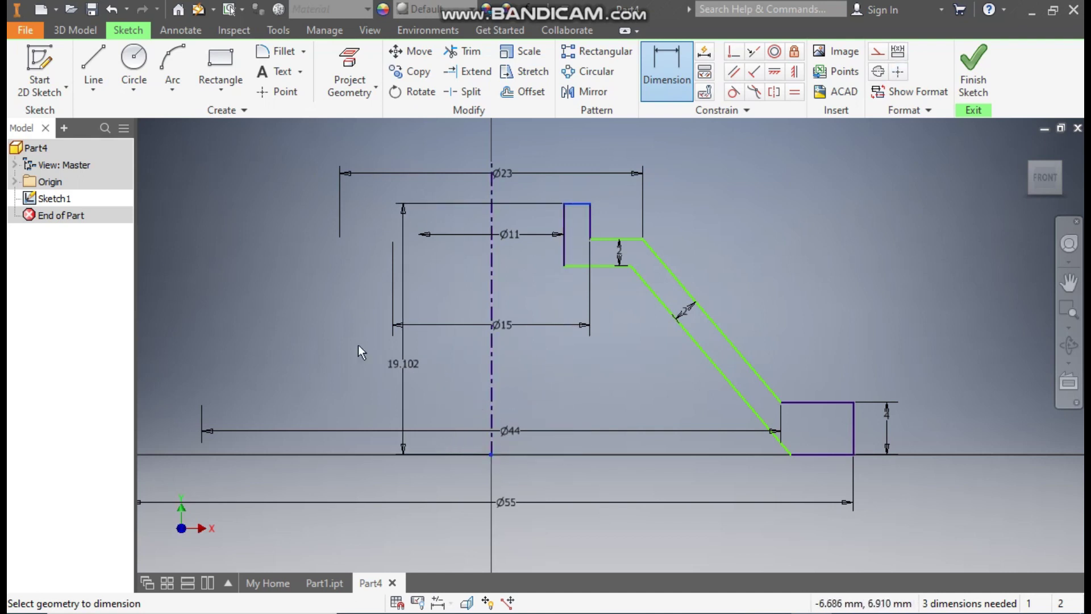
click(295, 332)
text(20)
key(Return)
Dimension the top tube's right side line to a length of 4
click(1068, 282)
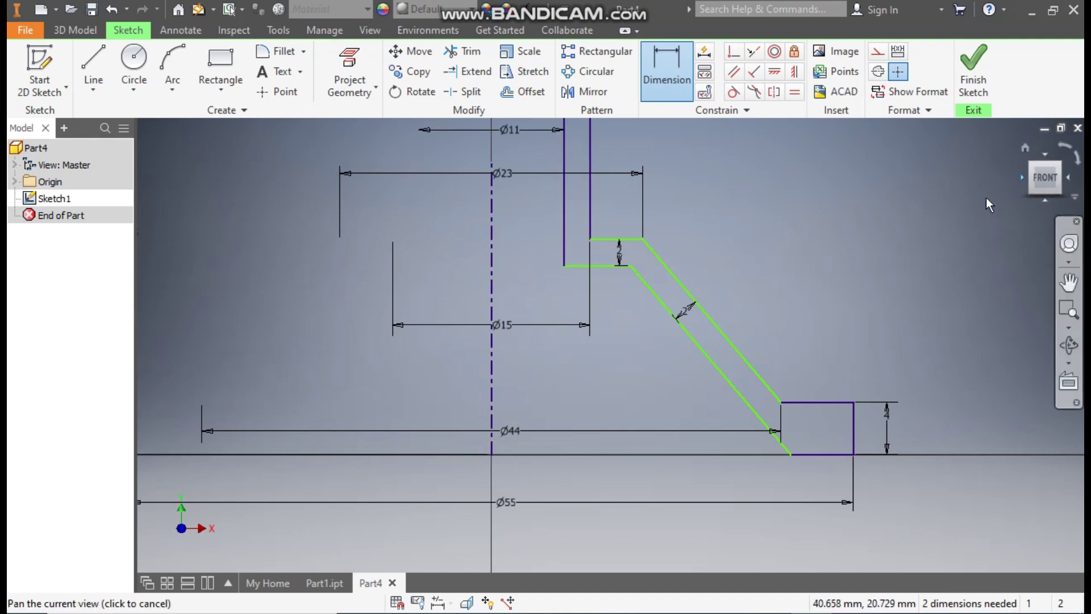
scroll(967, 253, down, 3)
drag(935, 280, 859, 271)
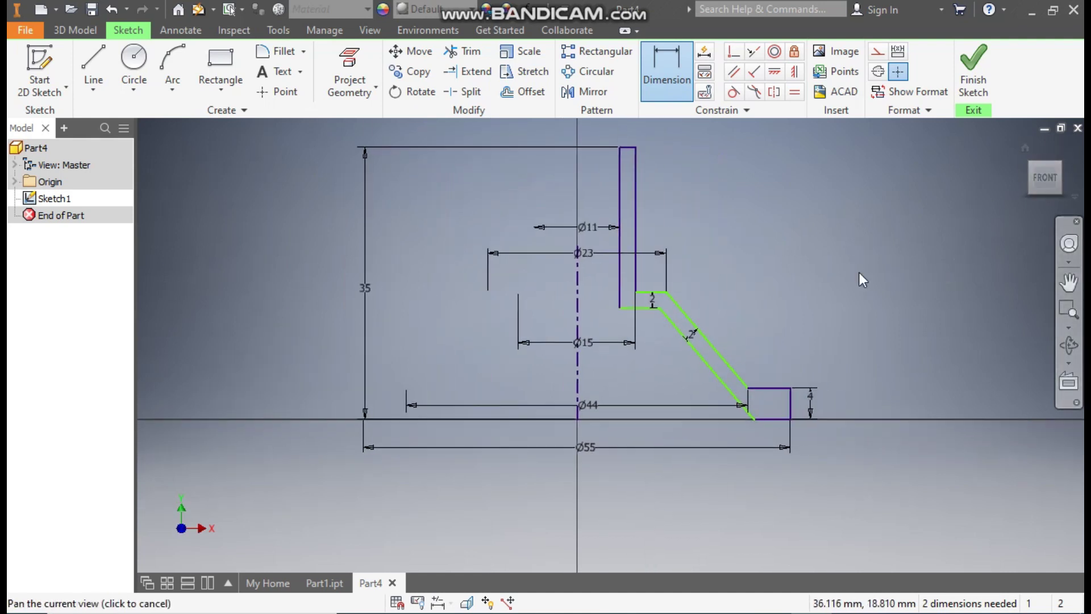
click(639, 217)
click(692, 230)
text(4)
key(Return)
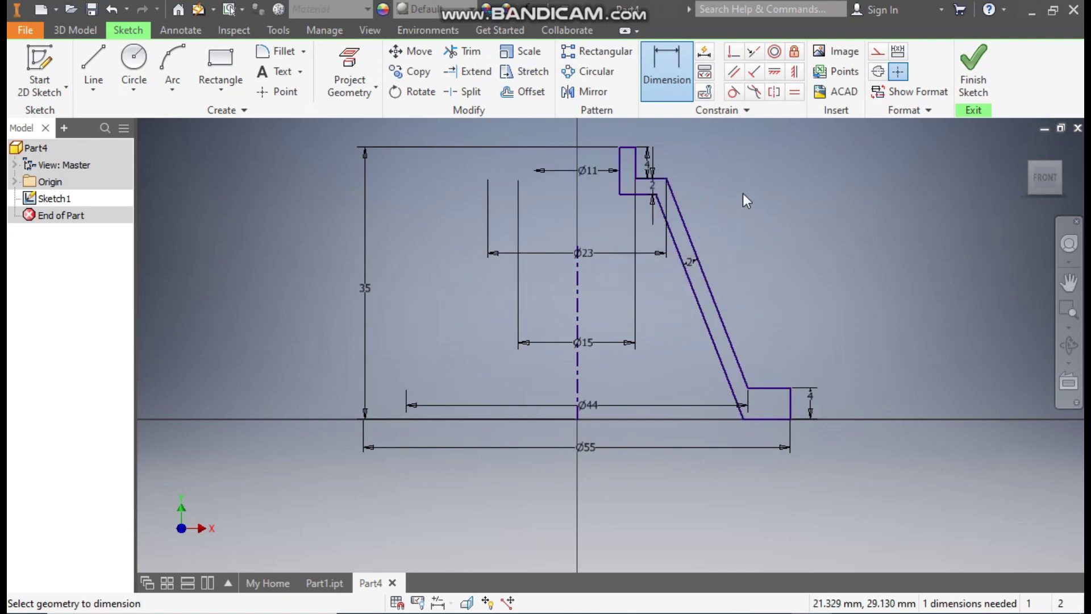
key(Escape)
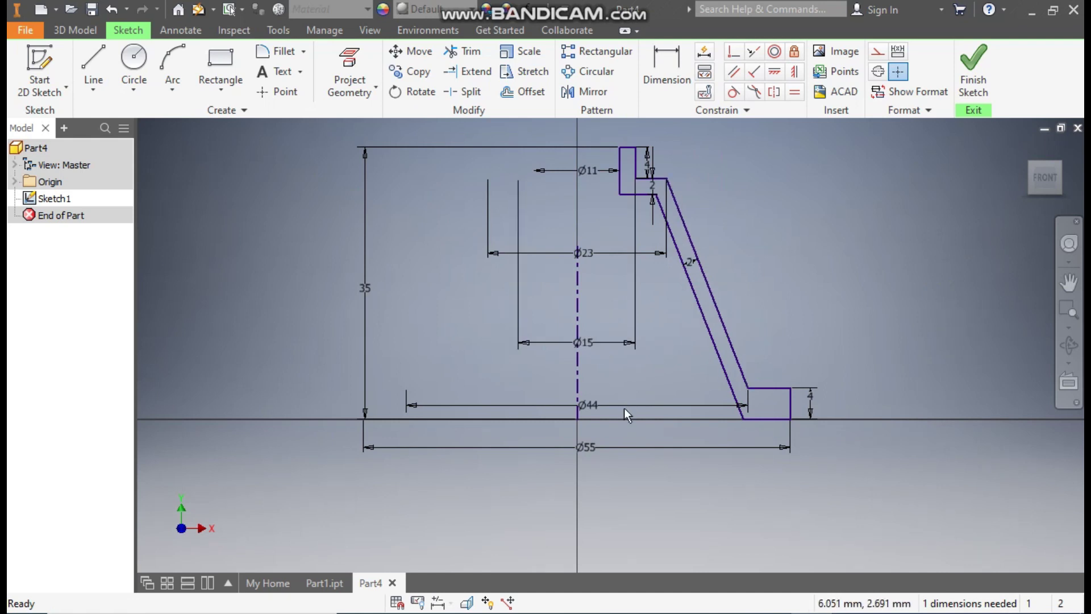
Move the Ø55, Ø44, Ø15, Ø23 and both 4 dimensions clear, then finish the sketch
drag(595, 448, 590, 502)
drag(595, 411, 589, 465)
drag(591, 342, 598, 218)
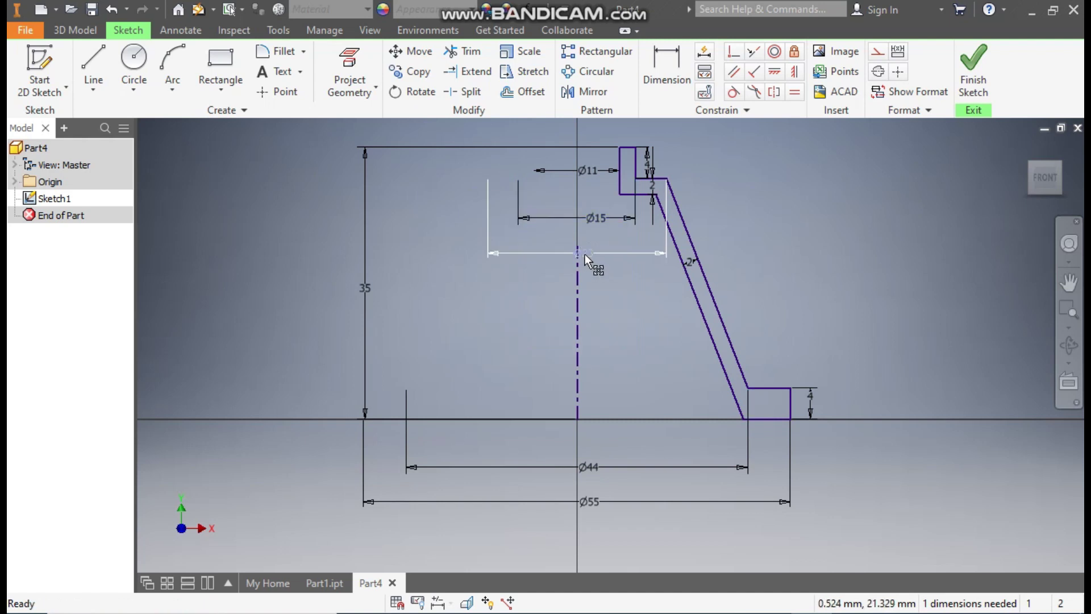
middle_drag(614, 263, 620, 290)
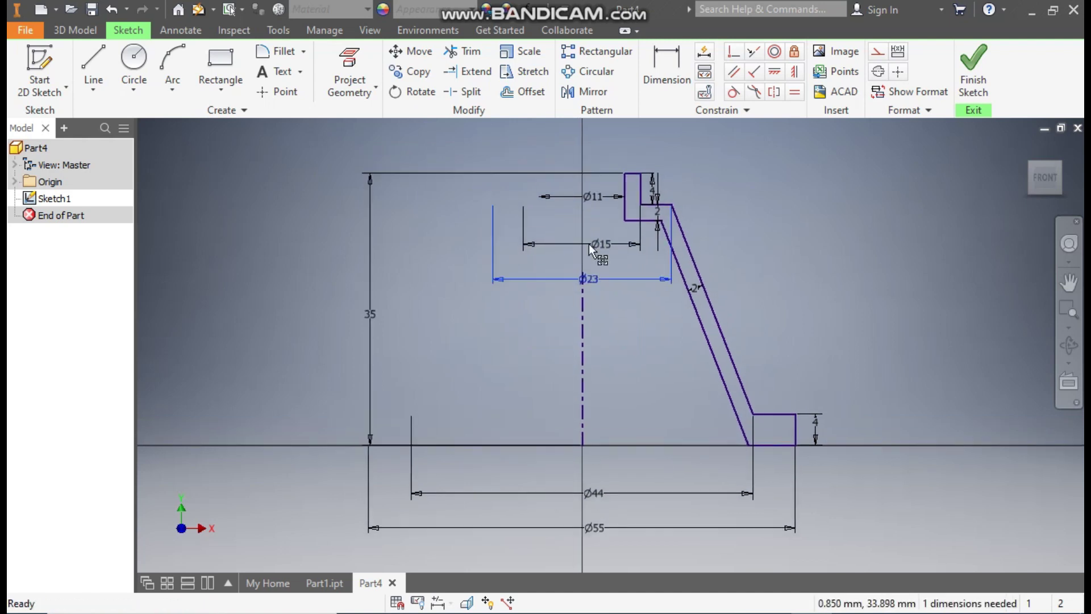
drag(585, 278, 593, 130)
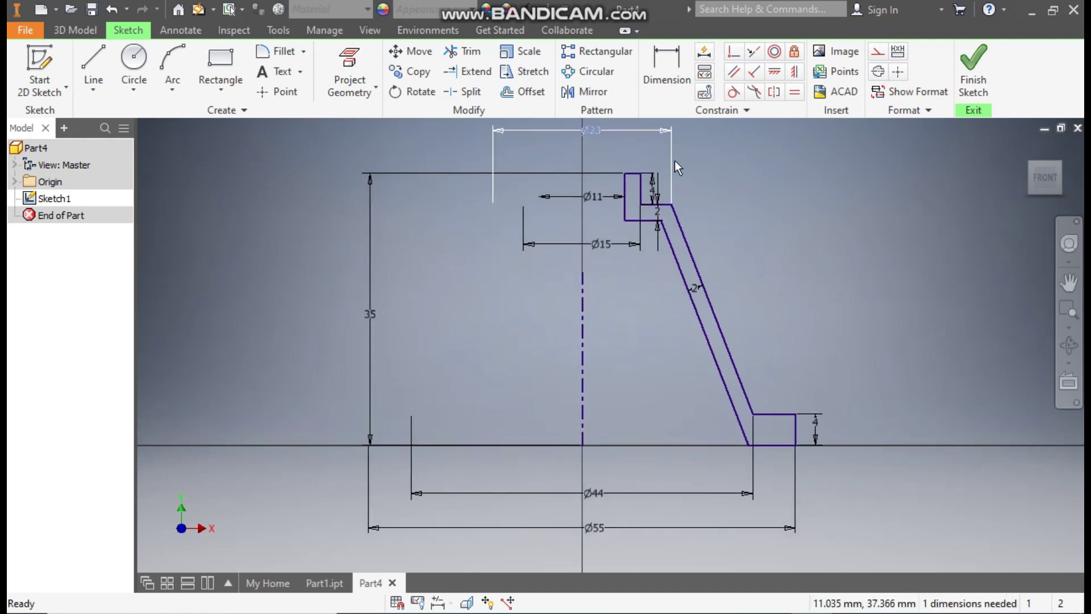
drag(654, 193, 715, 199)
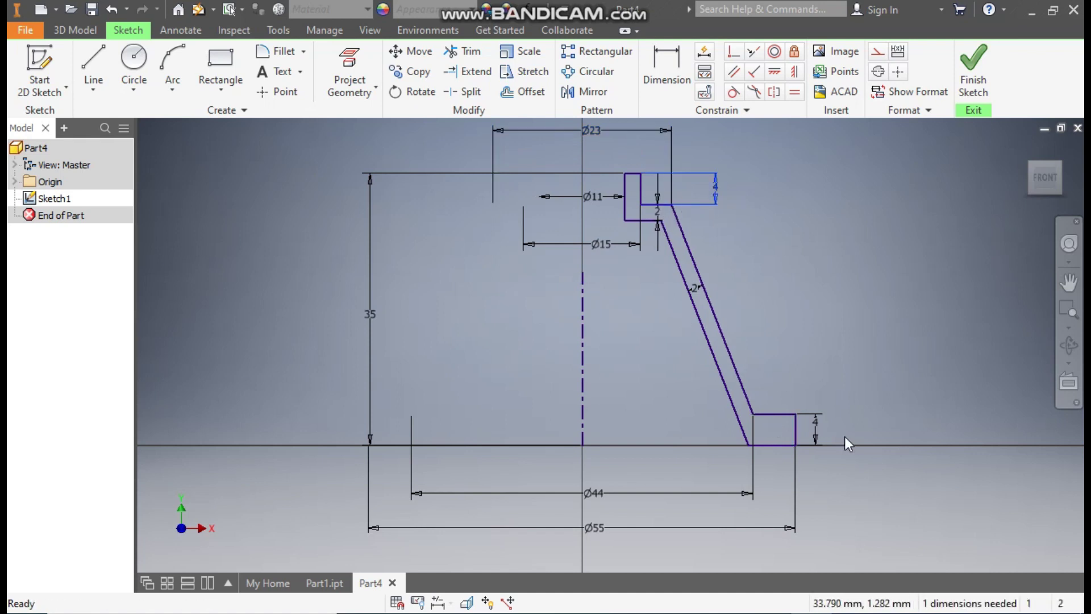
drag(816, 426, 826, 427)
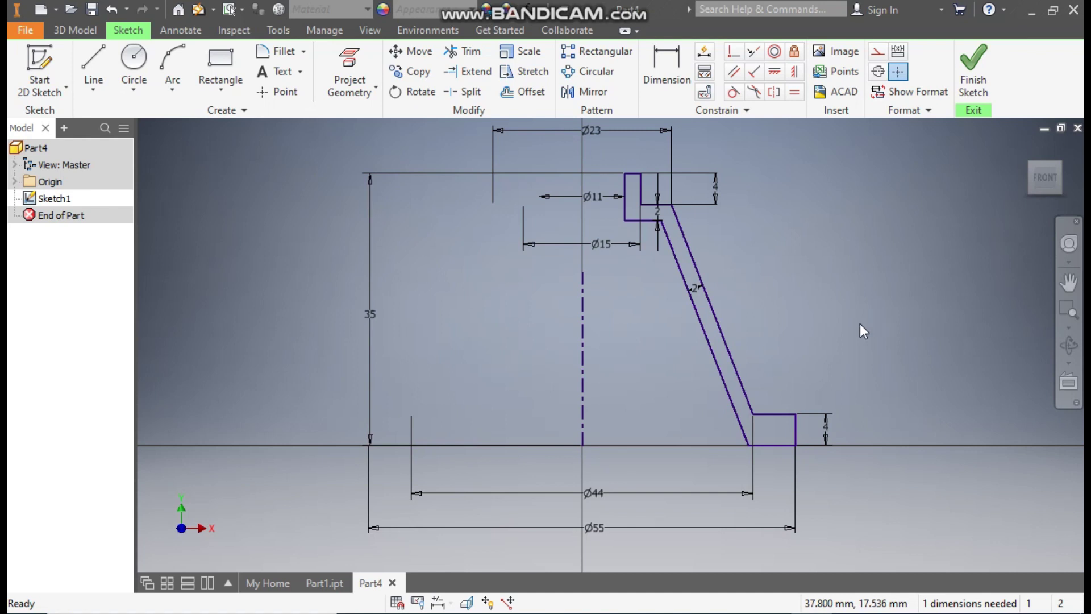
click(981, 60)
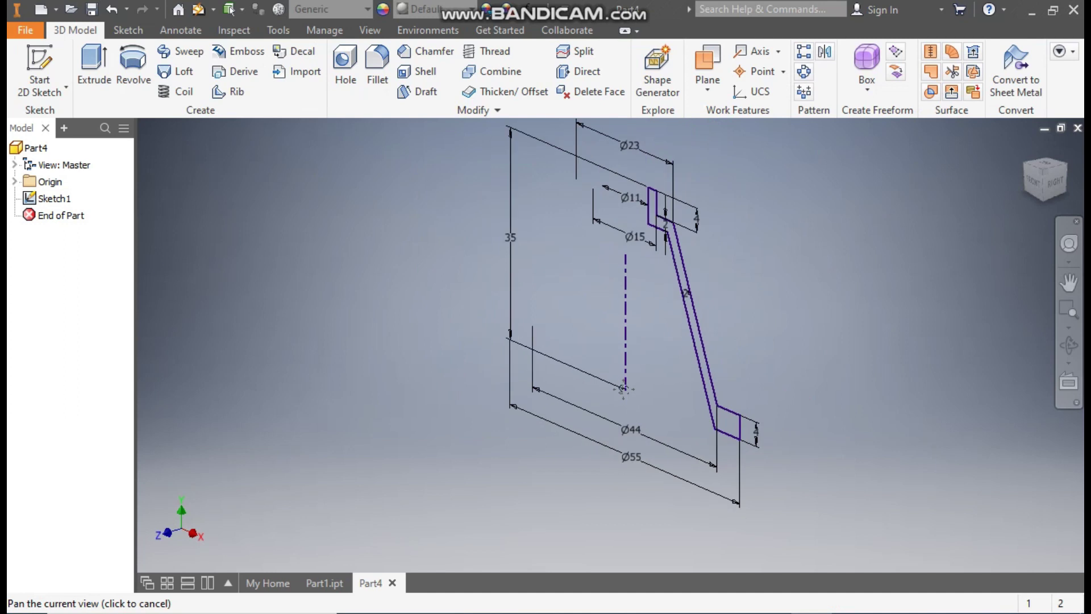
Revolve the profile a full 360° around the centerline into Revolution1
click(135, 67)
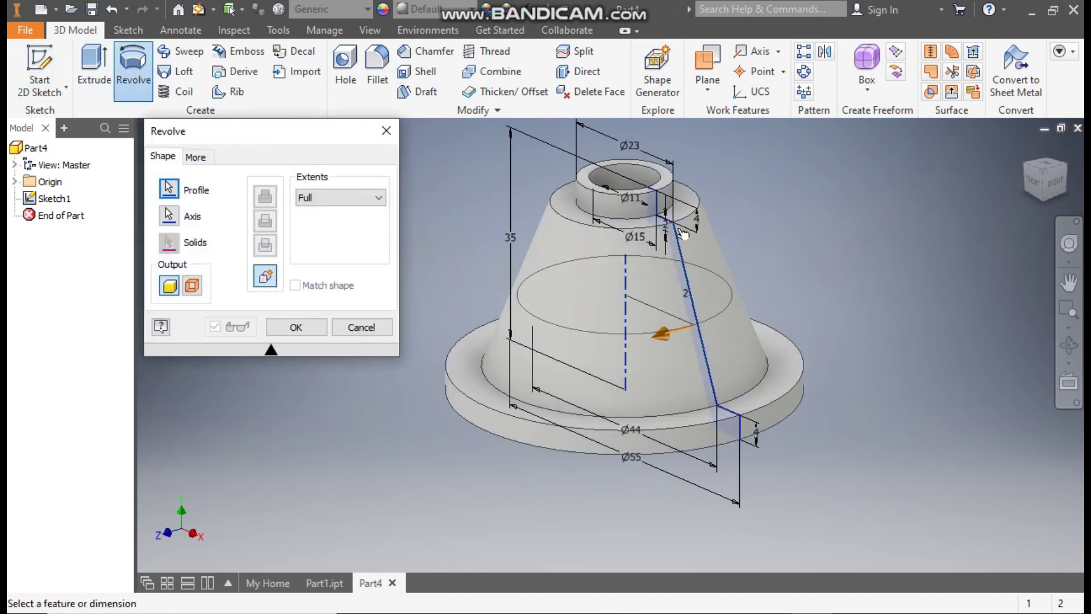
click(296, 328)
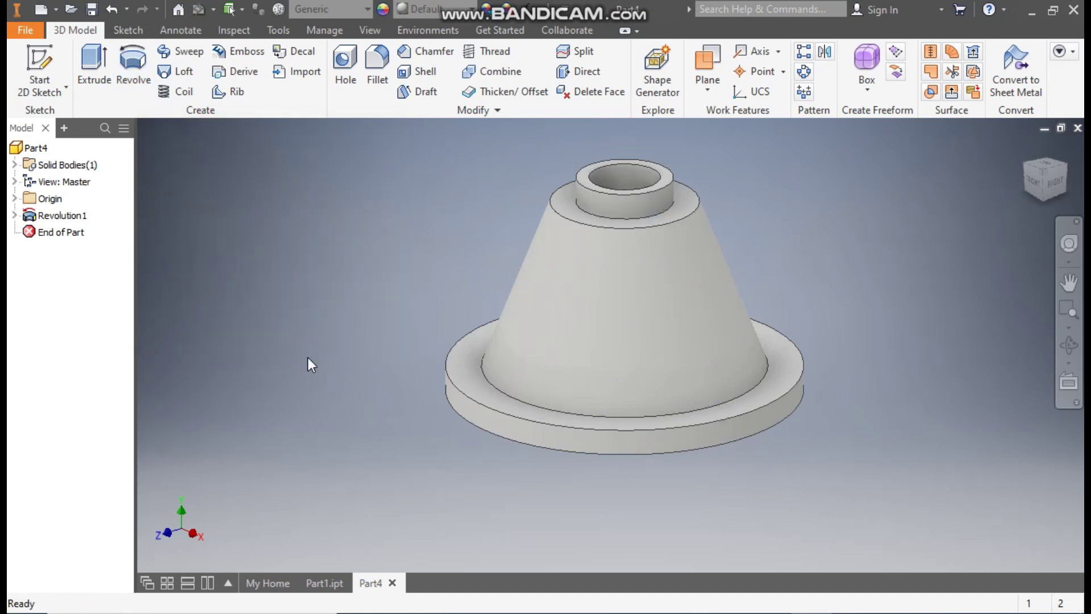
click(472, 349)
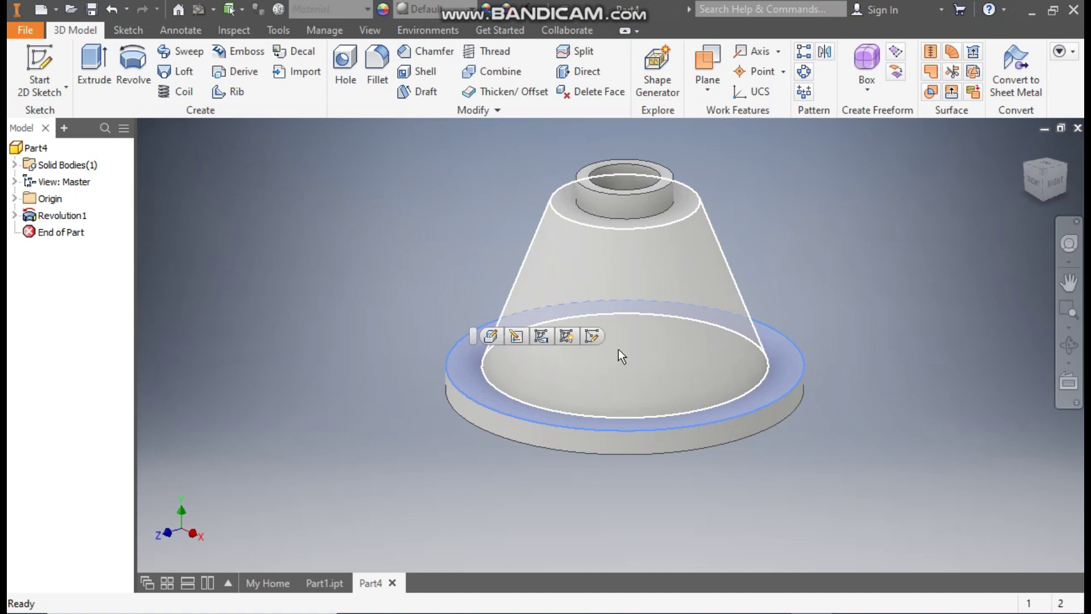
Sketch on the flange top face and draw a 50 mm circle at the origin
click(591, 336)
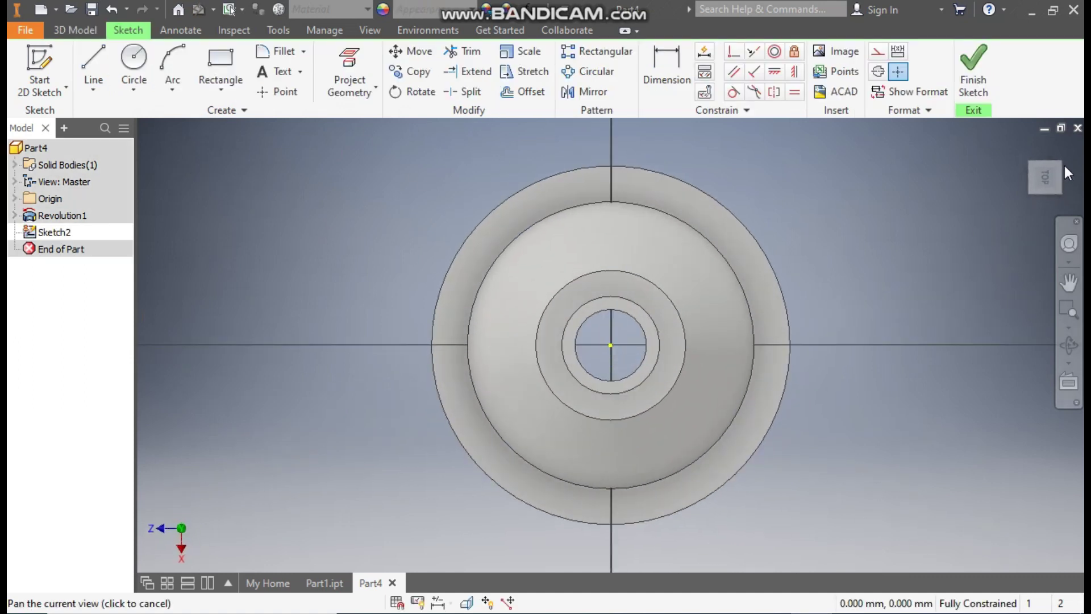
click(1068, 152)
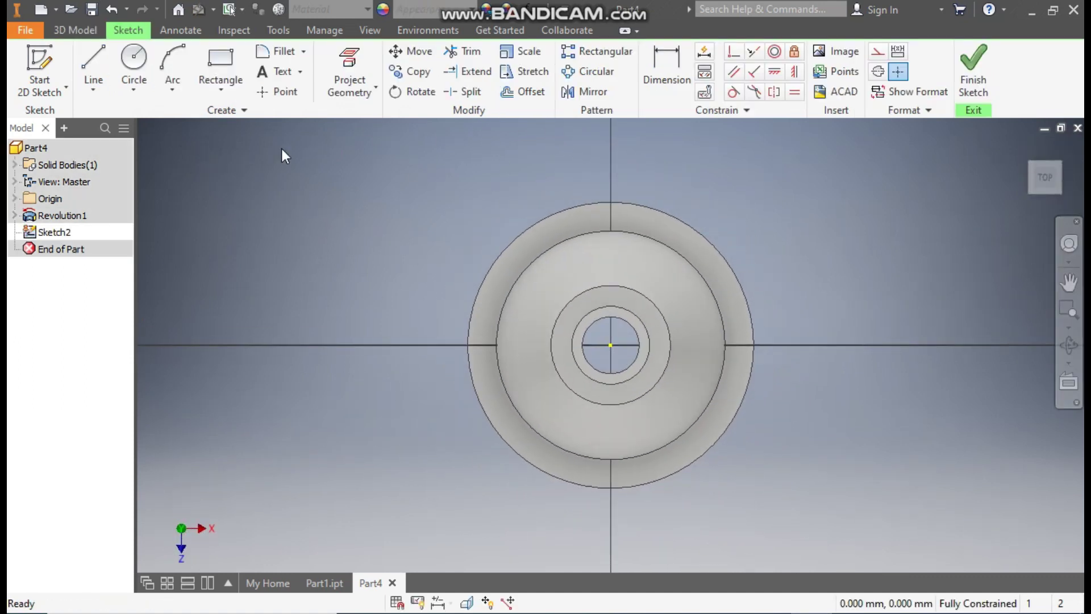
click(135, 67)
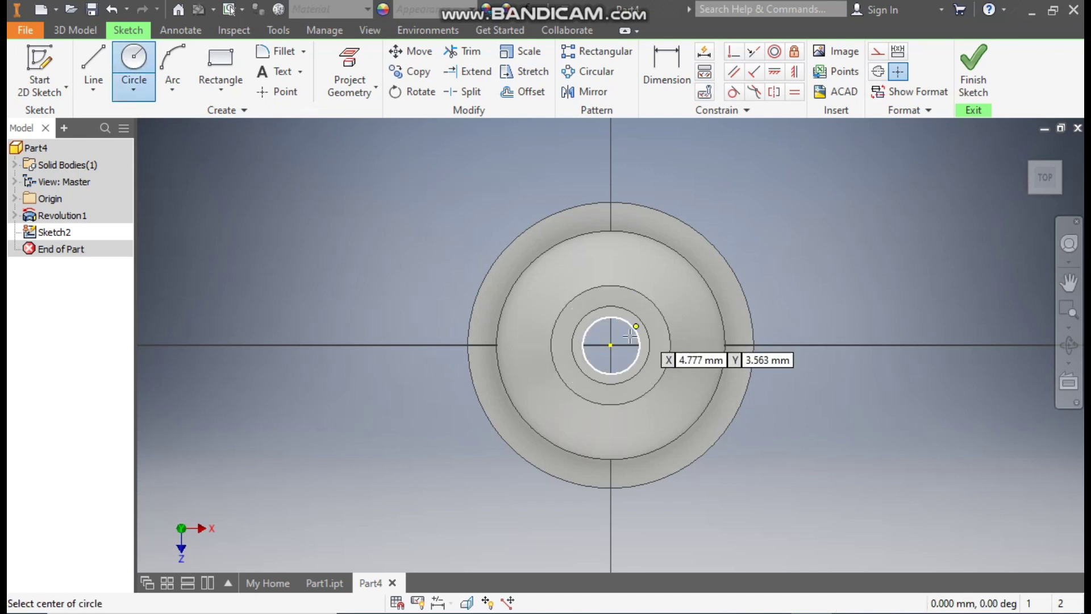
click(610, 345)
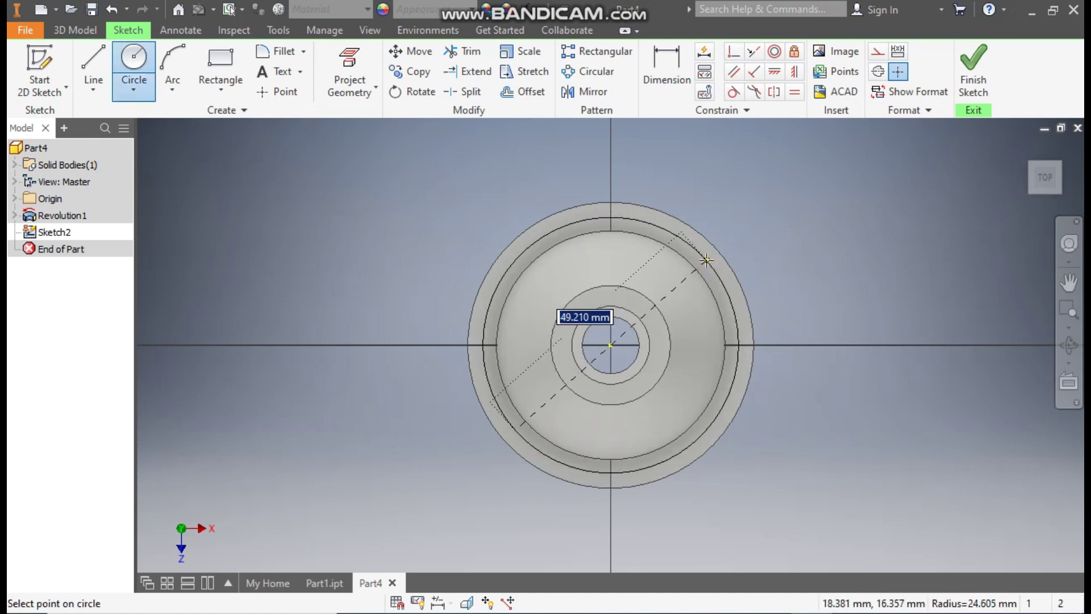
text(50)
key(Return)
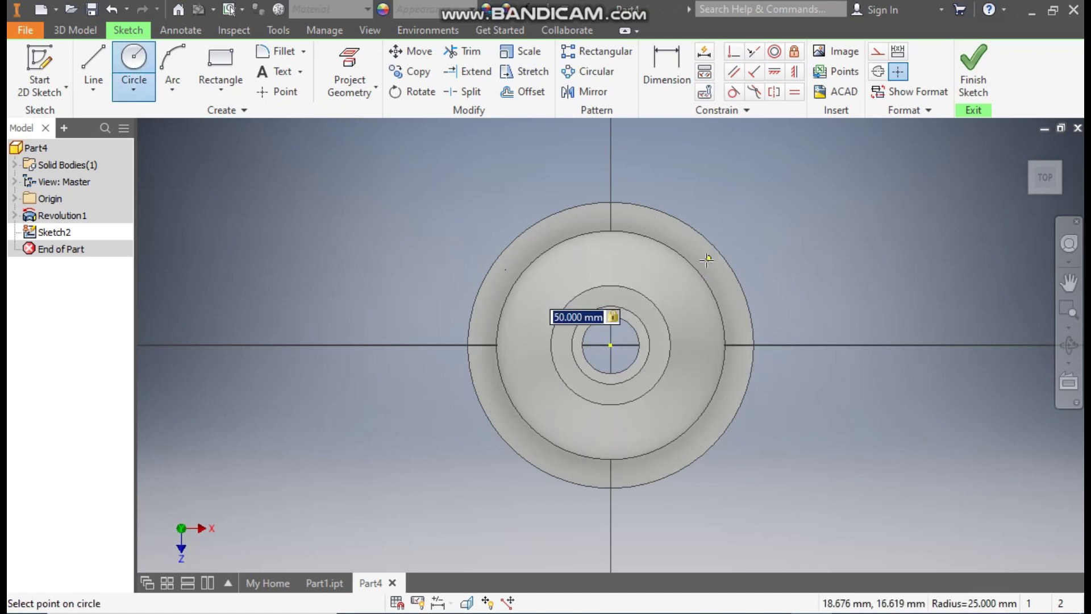
Add a 2.5 mm circle on the Ø50 circle, aligned horizontally with the centre
click(740, 345)
text(2.5)
key(Return)
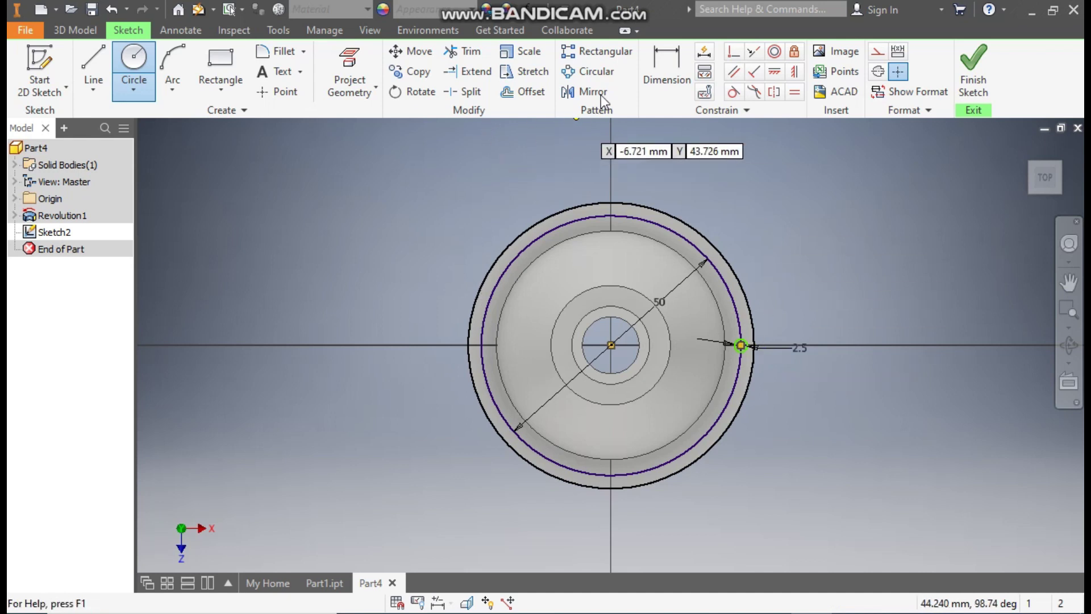
click(775, 76)
click(610, 345)
click(741, 344)
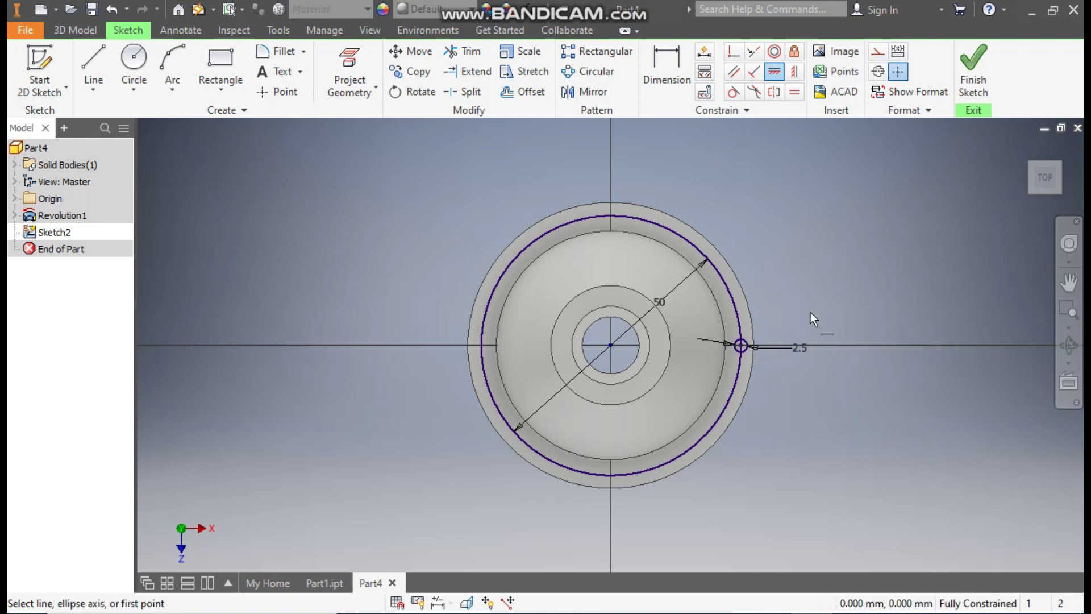
key(Escape)
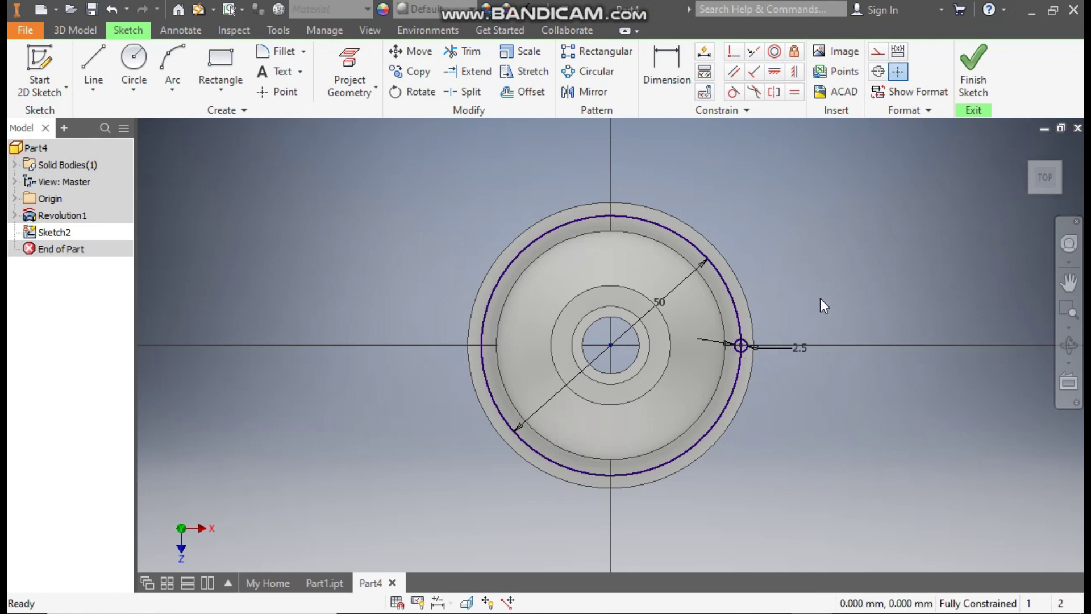
Convert the Ø50 circle into construction geometry
click(684, 235)
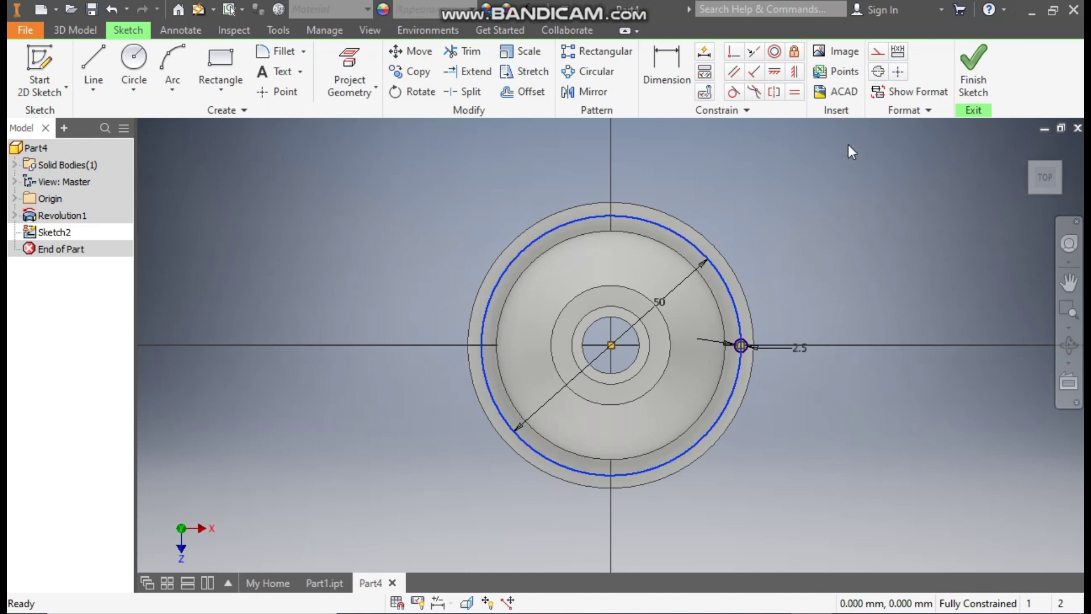
click(878, 52)
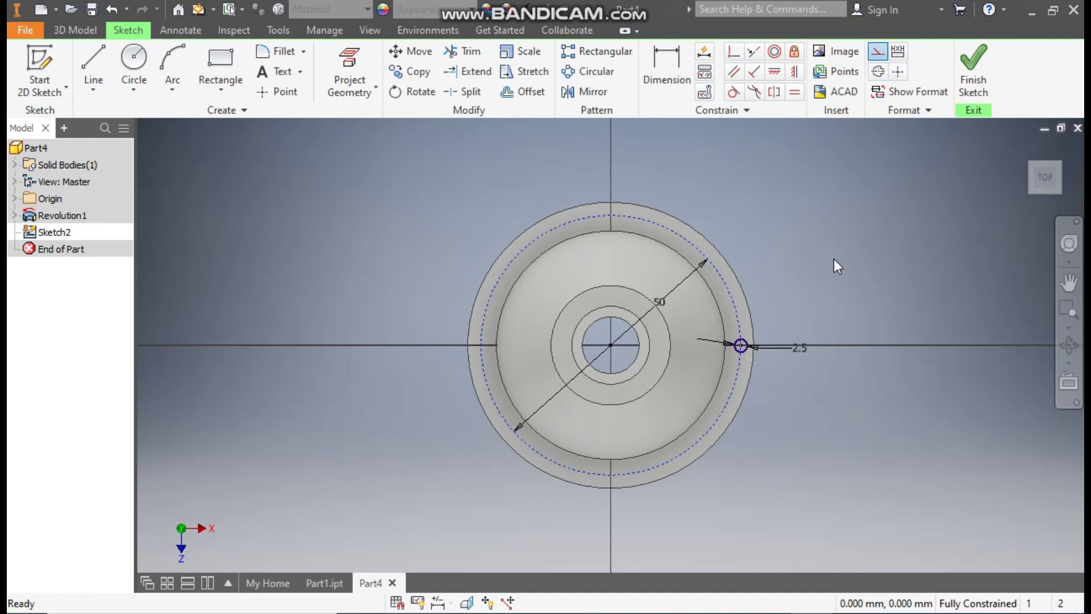
click(595, 70)
Circular-pattern the 2.5 hole circle 12 times around the Ø50 bolt circle
click(740, 345)
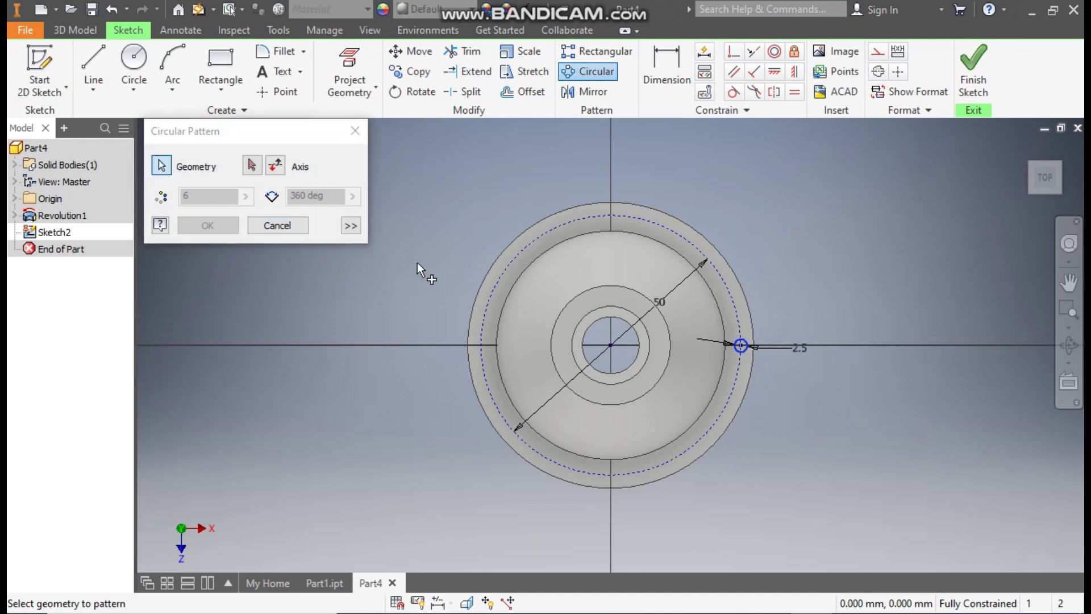
click(252, 165)
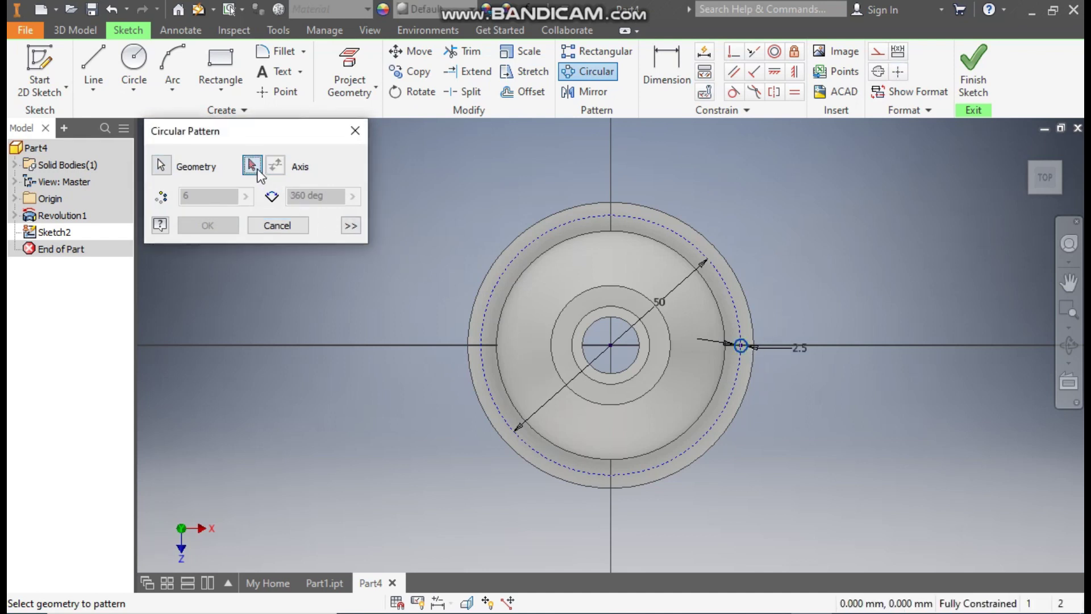
click(580, 217)
double_click(186, 196)
text(5)
text(12)
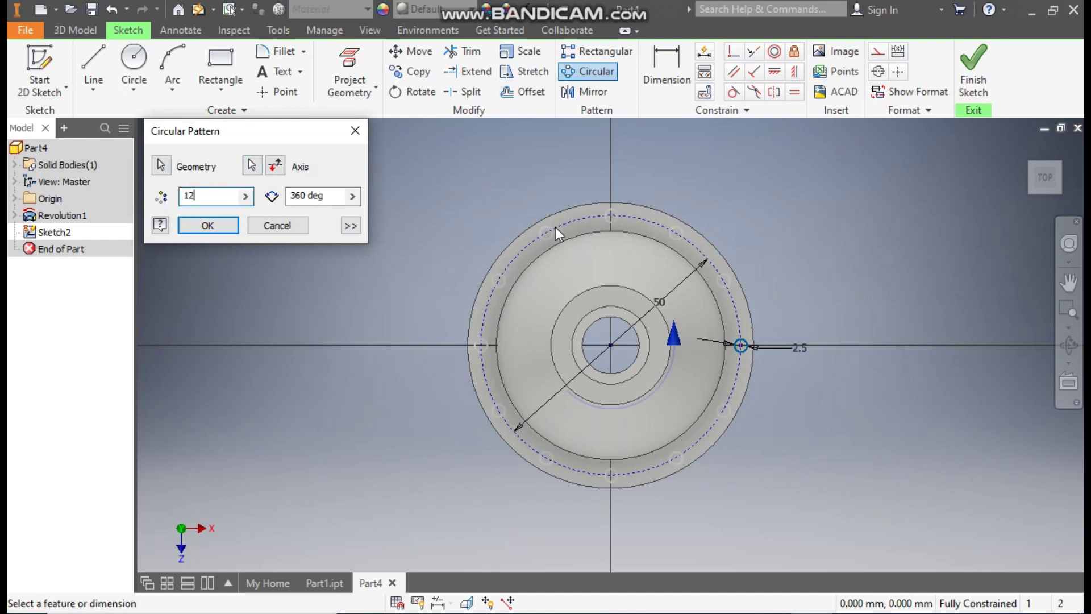
click(216, 226)
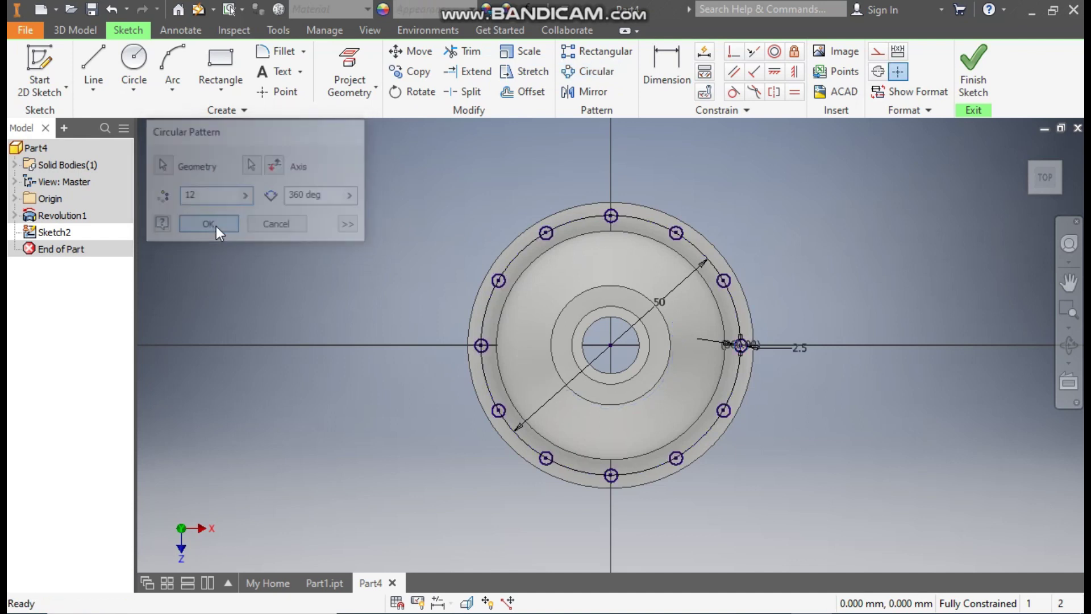
click(74, 30)
click(90, 54)
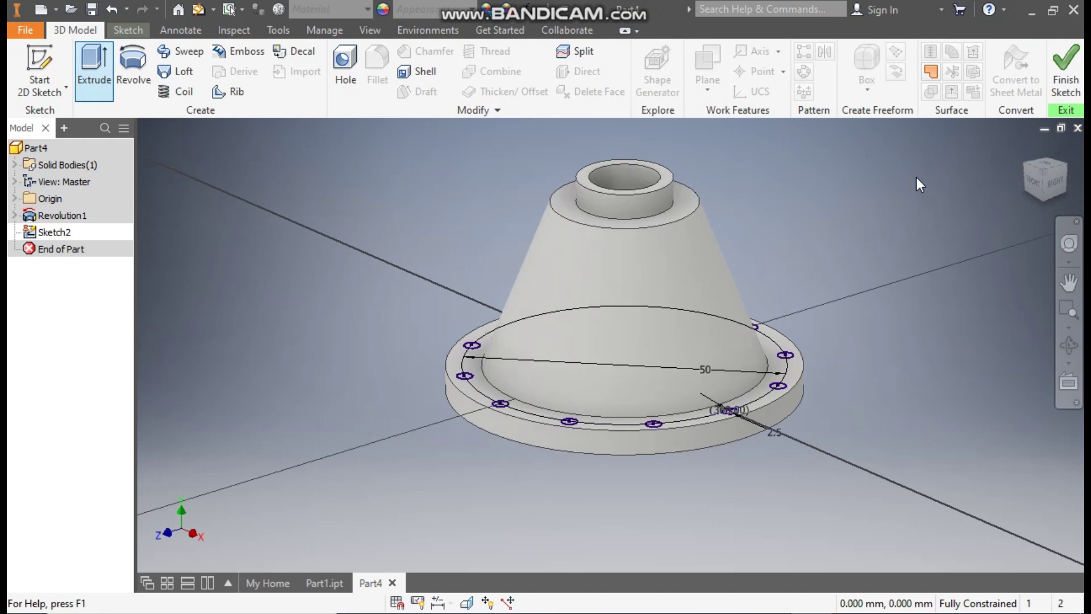
Cut the twelve hole circles through the flange as Extrusion1
click(500, 404)
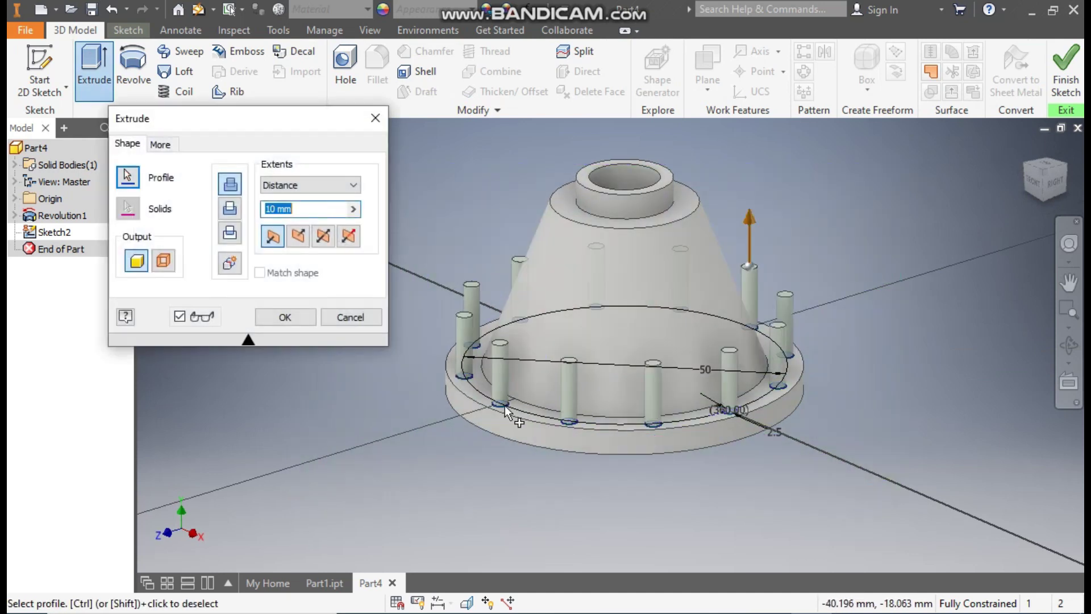
click(228, 210)
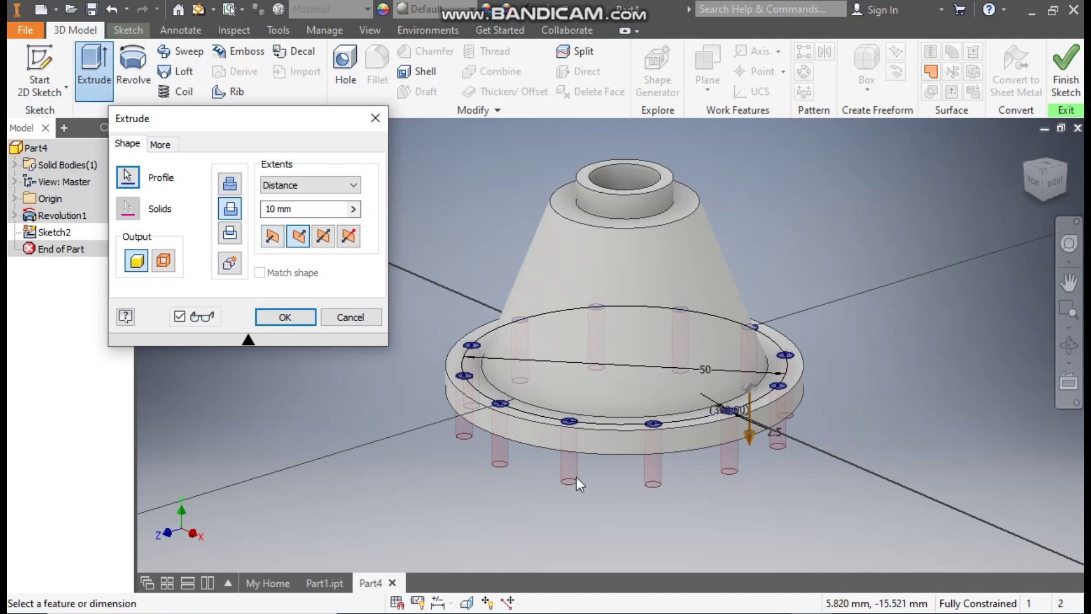
click(285, 317)
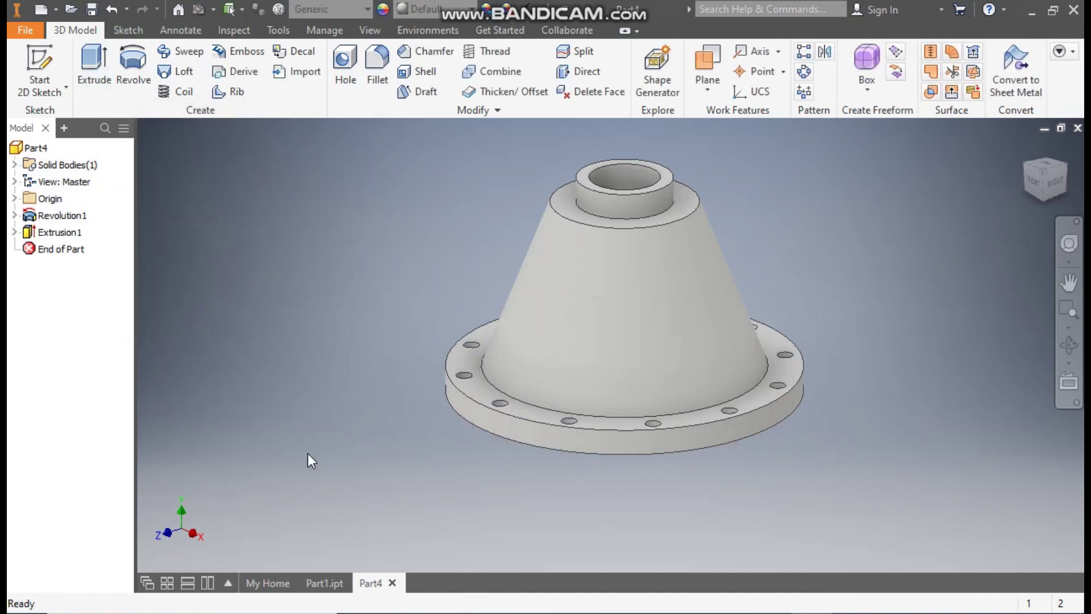
Check the finished Part1 for reference, then start a new sketch on Part4's XY Plane
click(323, 584)
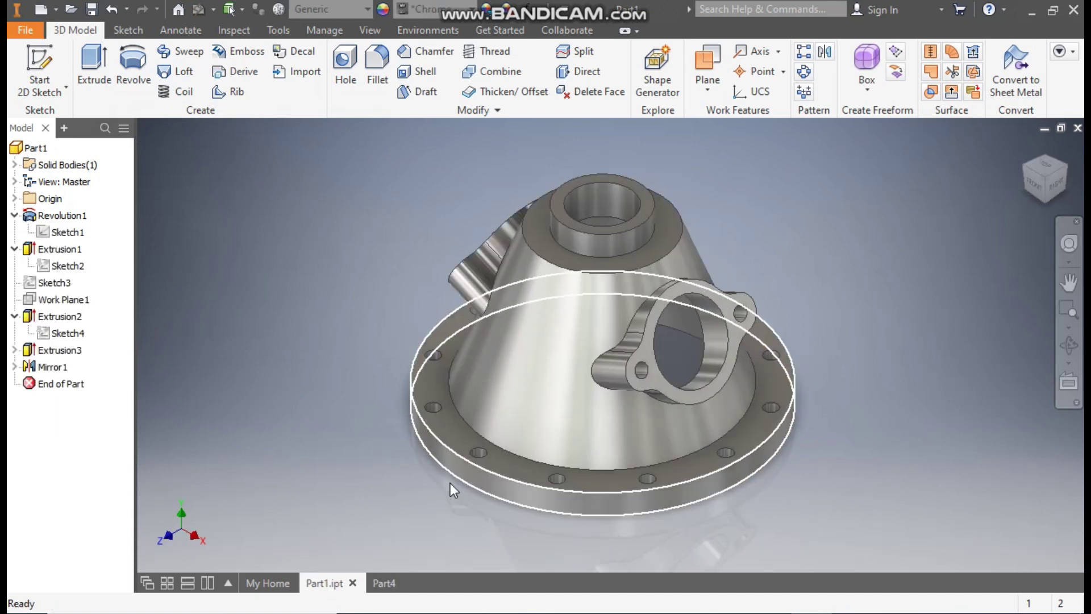
click(385, 582)
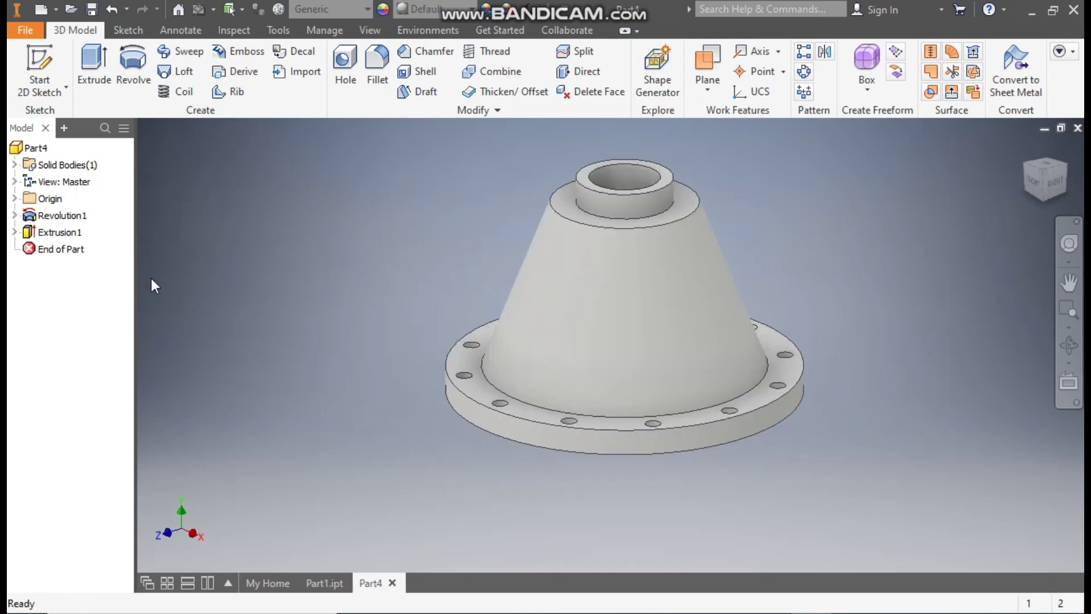
click(14, 199)
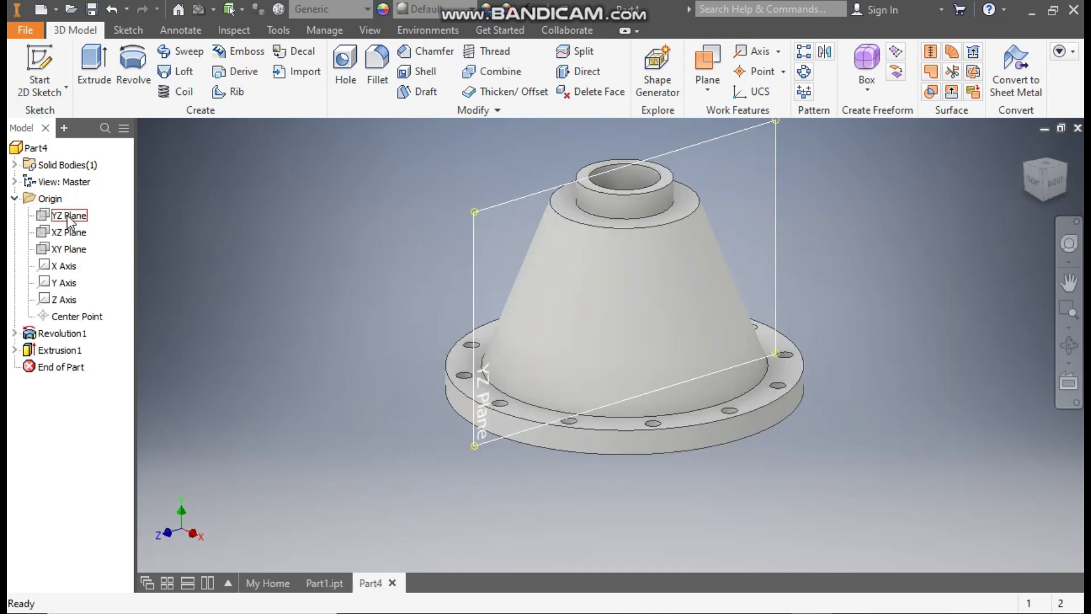
click(64, 252)
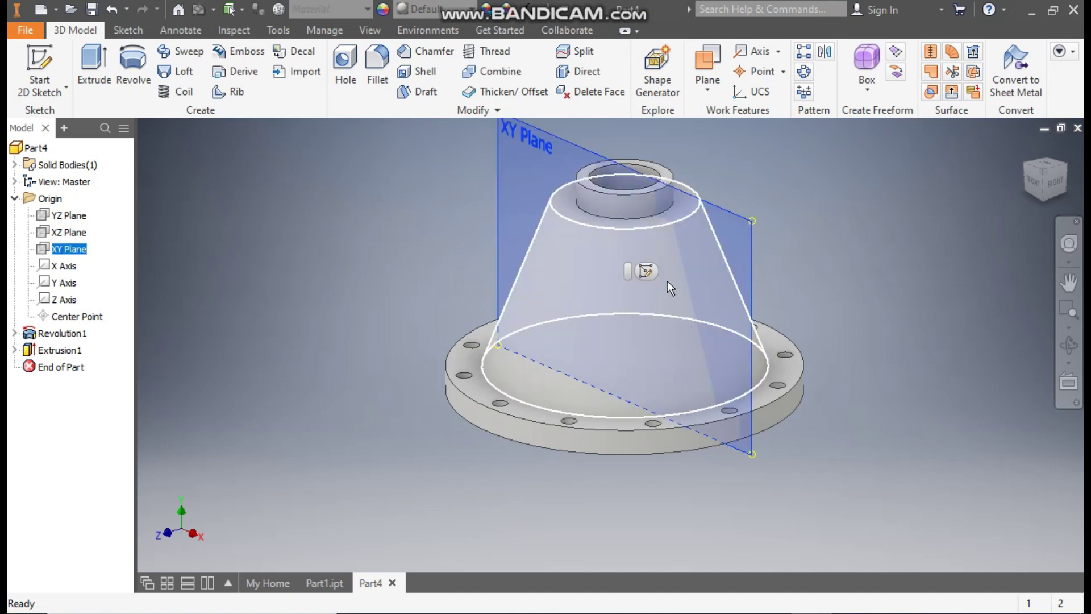
click(649, 271)
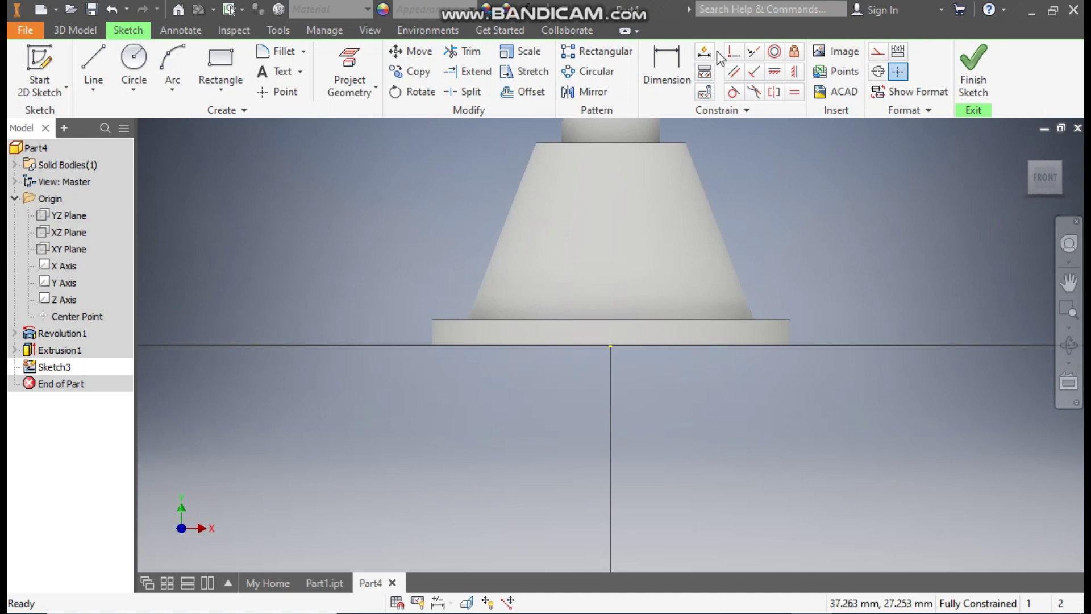
Switch the visual style to Wireframe and pan to centre the housing
click(378, 27)
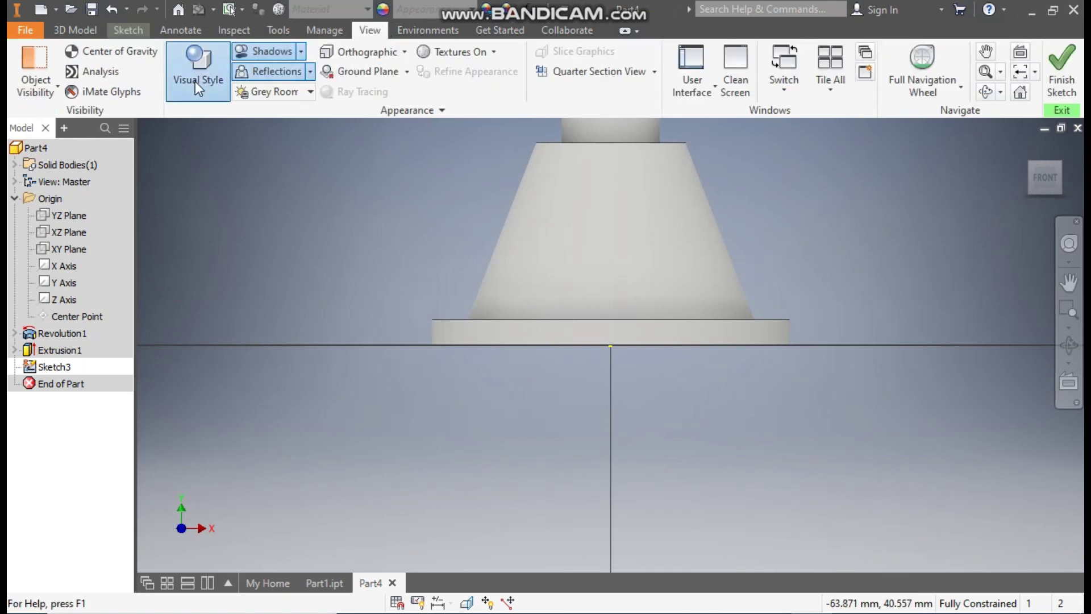
click(195, 81)
click(248, 250)
mouse_move(561, 225)
middle_down()
mouse_move(772, 261)
mouse_move(748, 282)
middle_up()
Draw a vertical line up from the origin, then an angled line toward the cone's right side
click(142, 32)
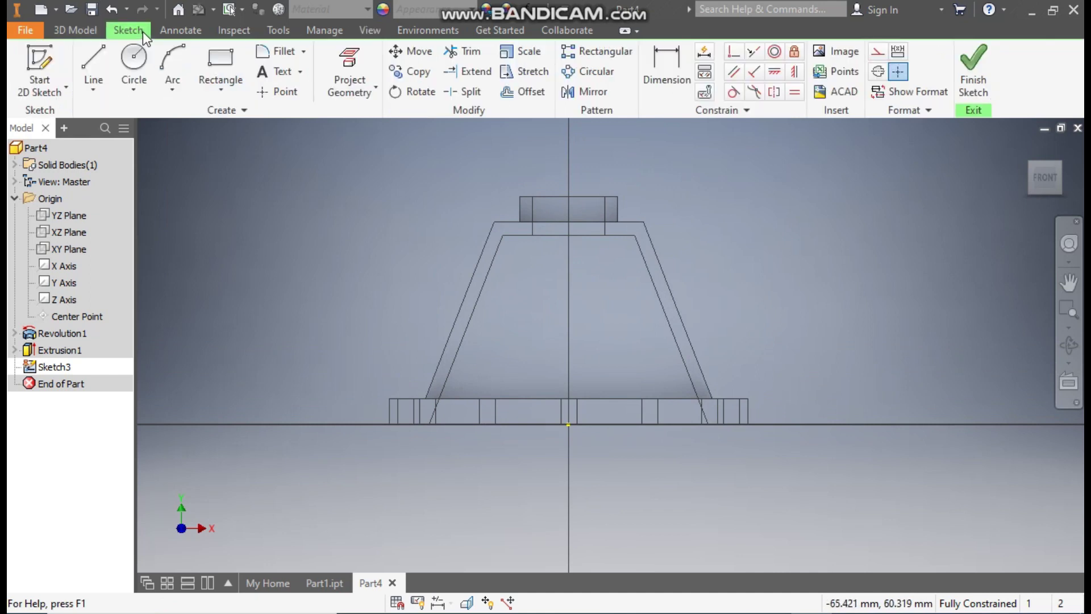
click(93, 63)
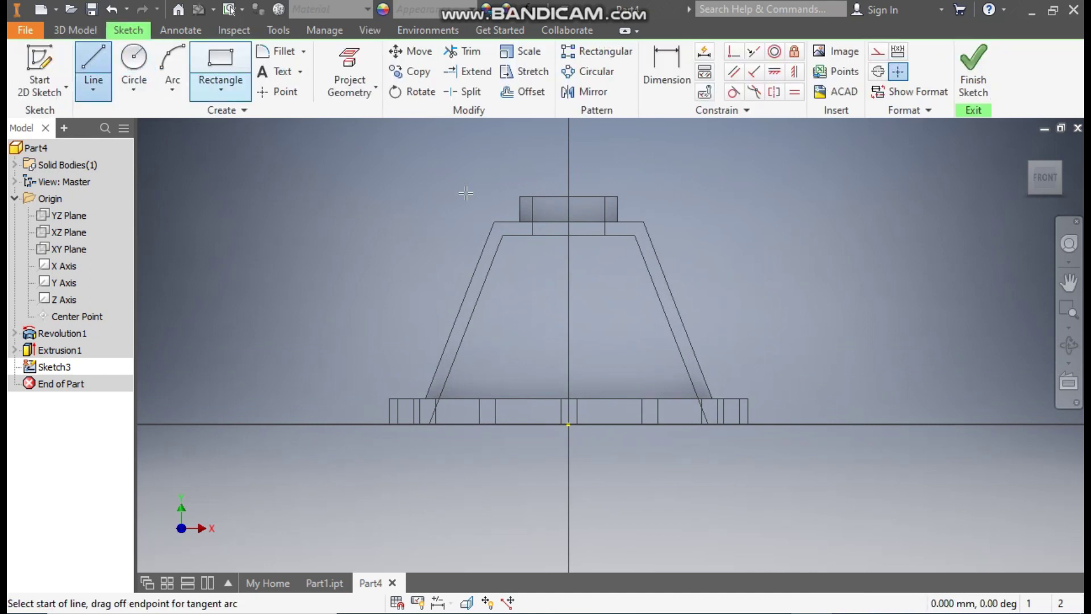
click(568, 424)
click(569, 327)
click(711, 263)
key(Escape)
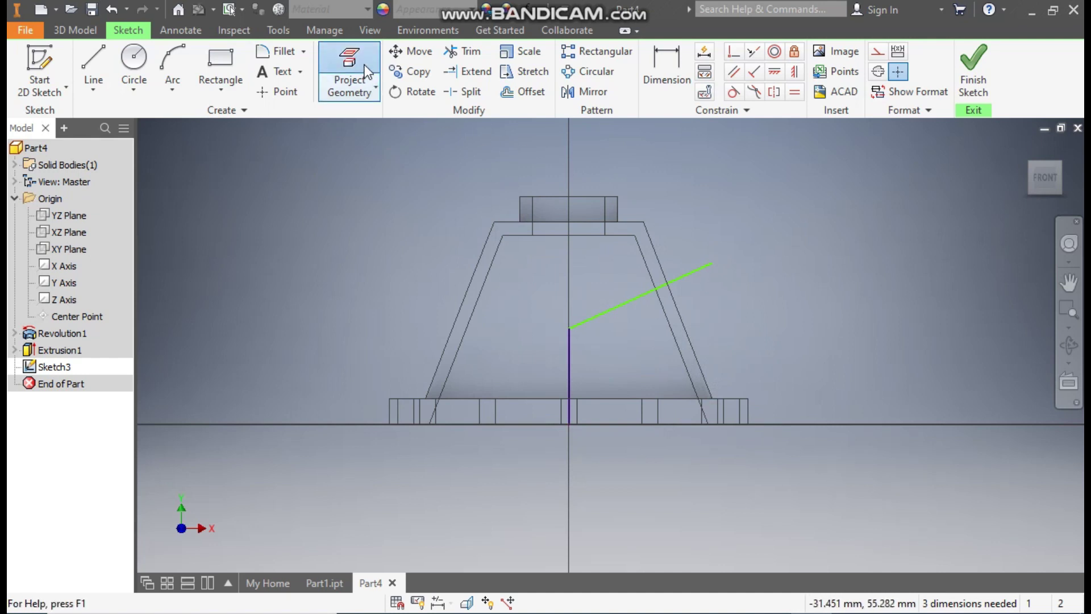
Project the cone's top edge and right slanted edge into the sketch
click(350, 78)
click(639, 221)
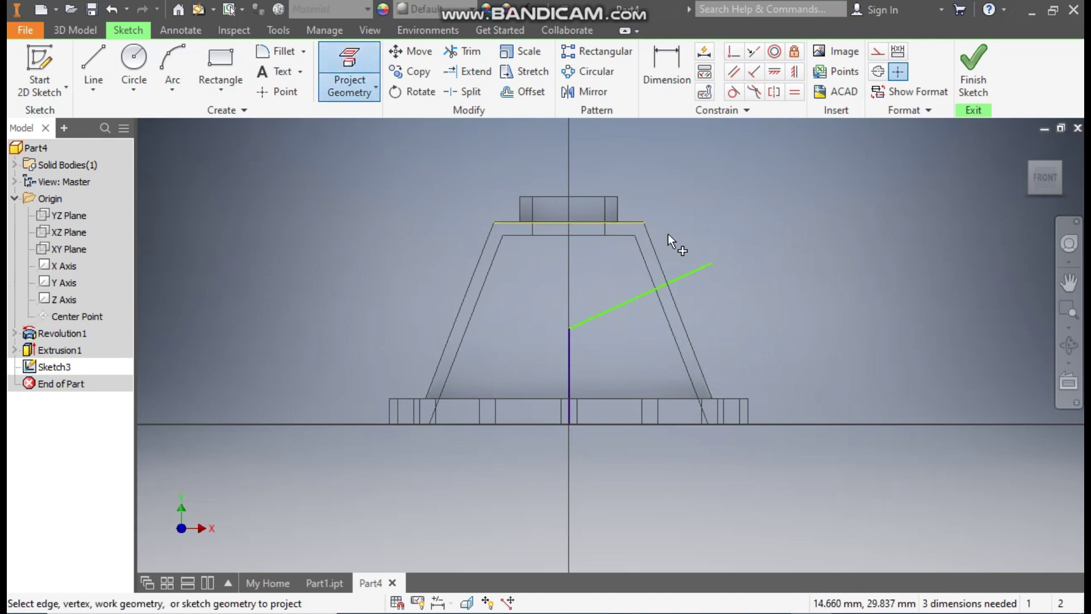
click(650, 238)
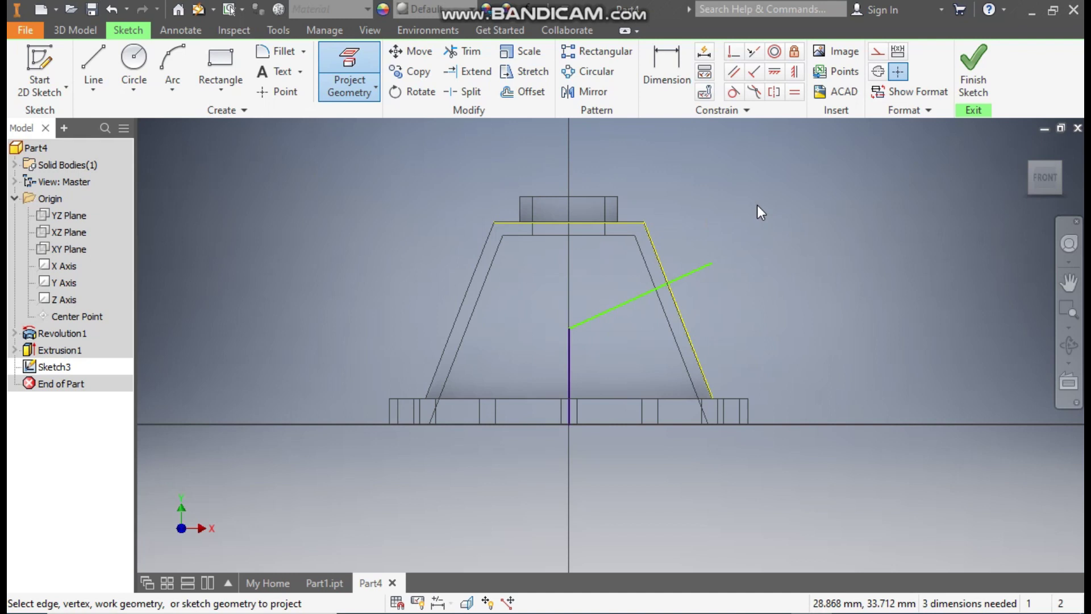
key(Escape)
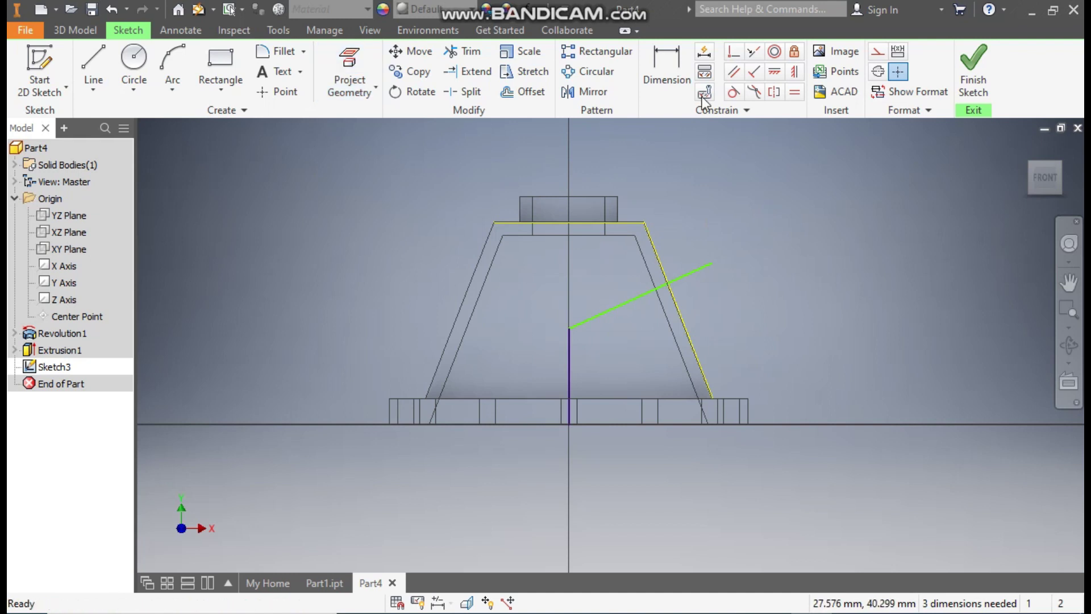
Dimension the vertical line to 12 mm and place a point at the cone's top-right corner
click(666, 73)
click(568, 351)
click(526, 358)
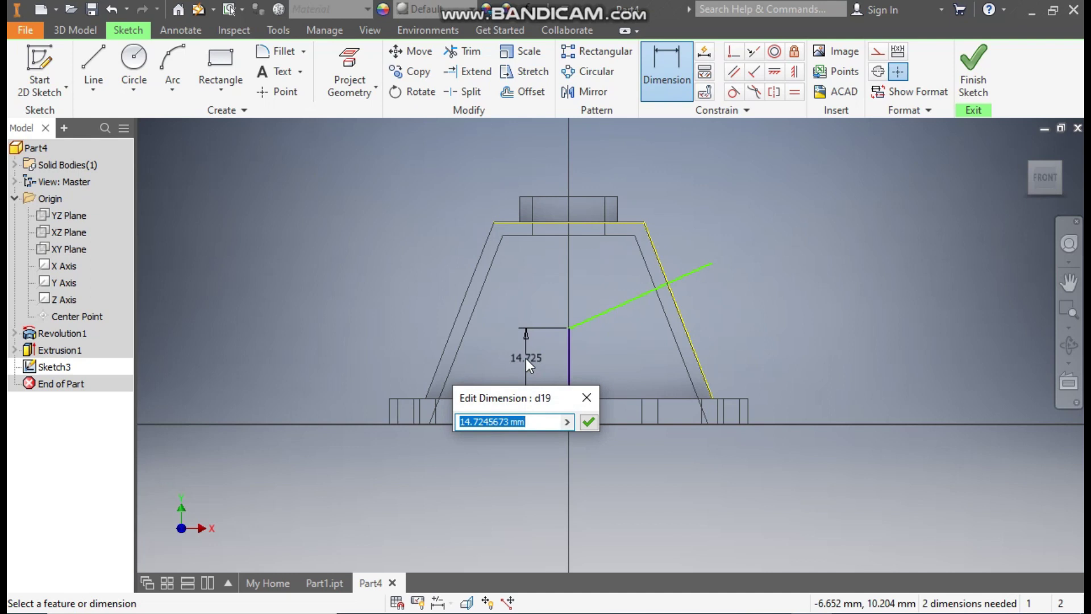
text(12)
key(Return)
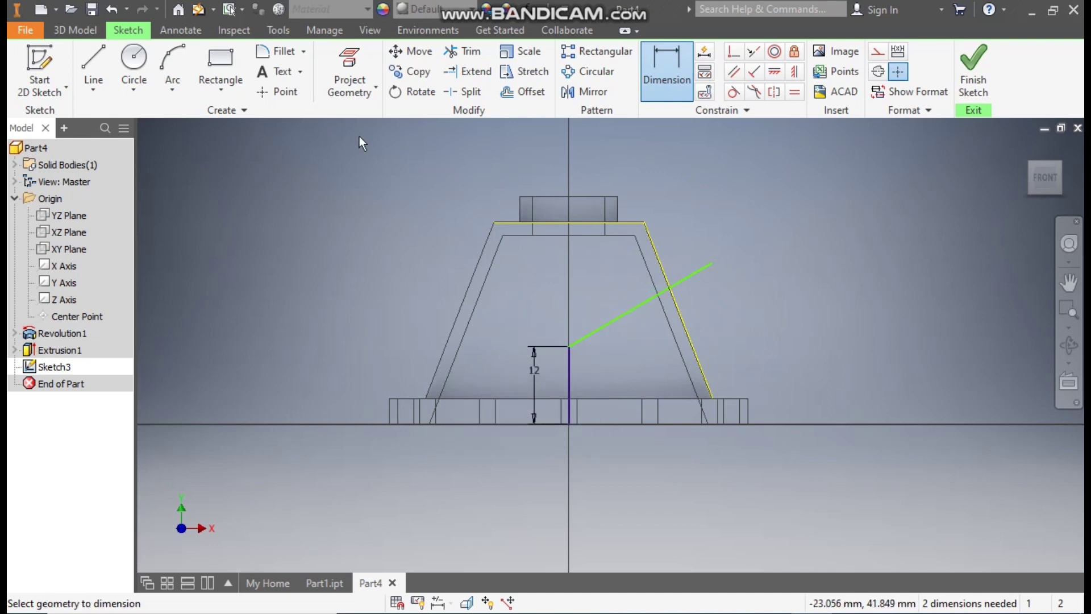
click(278, 91)
click(644, 223)
key(Escape)
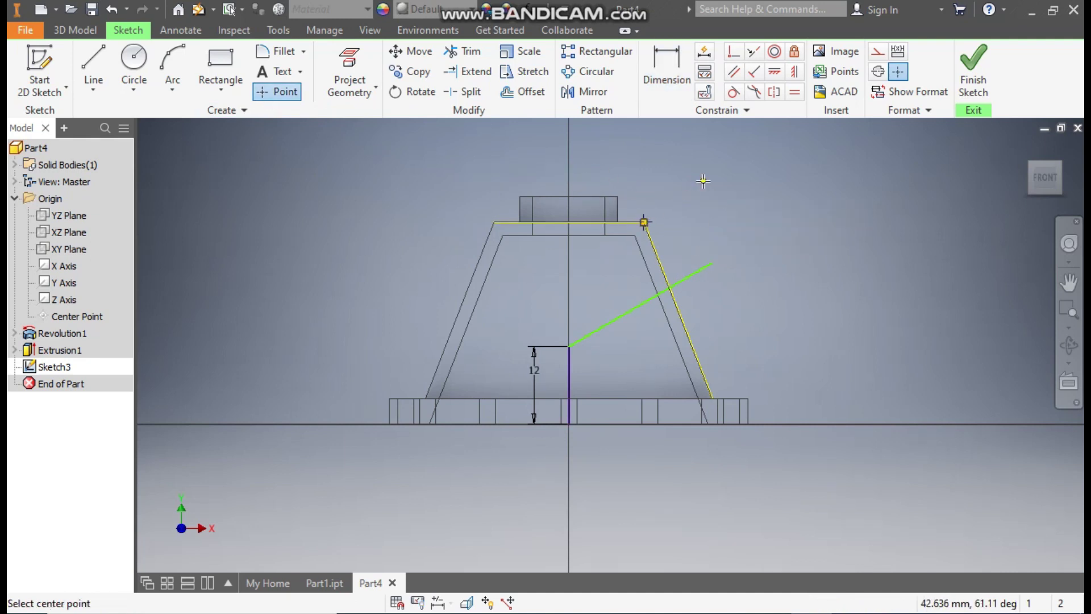
Dimension the corner point to the angled line as 12.75 and its offset from the edge as 2
click(666, 67)
click(644, 222)
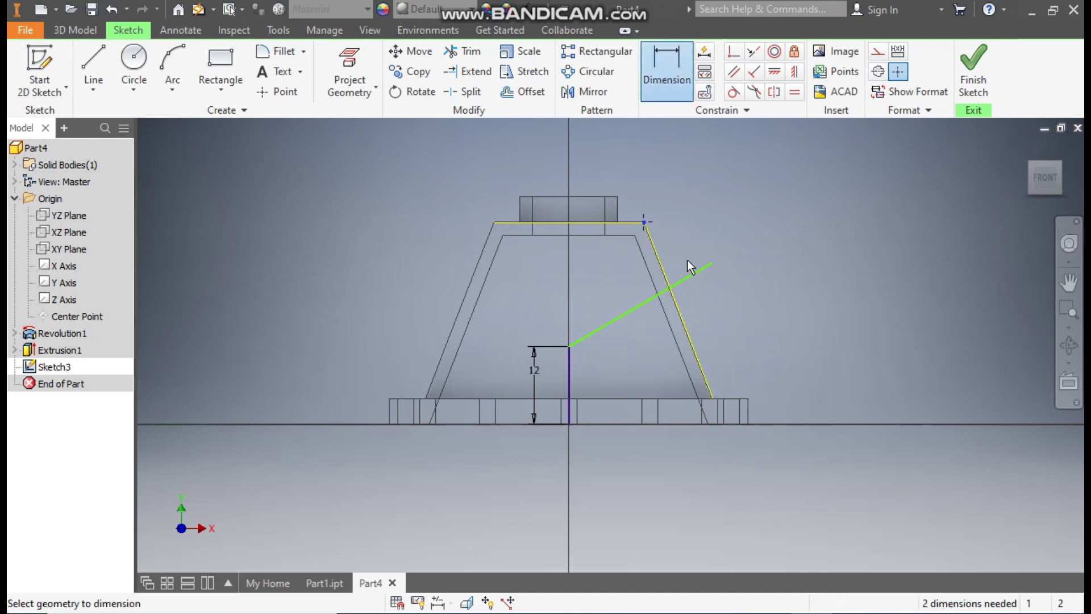
click(679, 280)
click(672, 257)
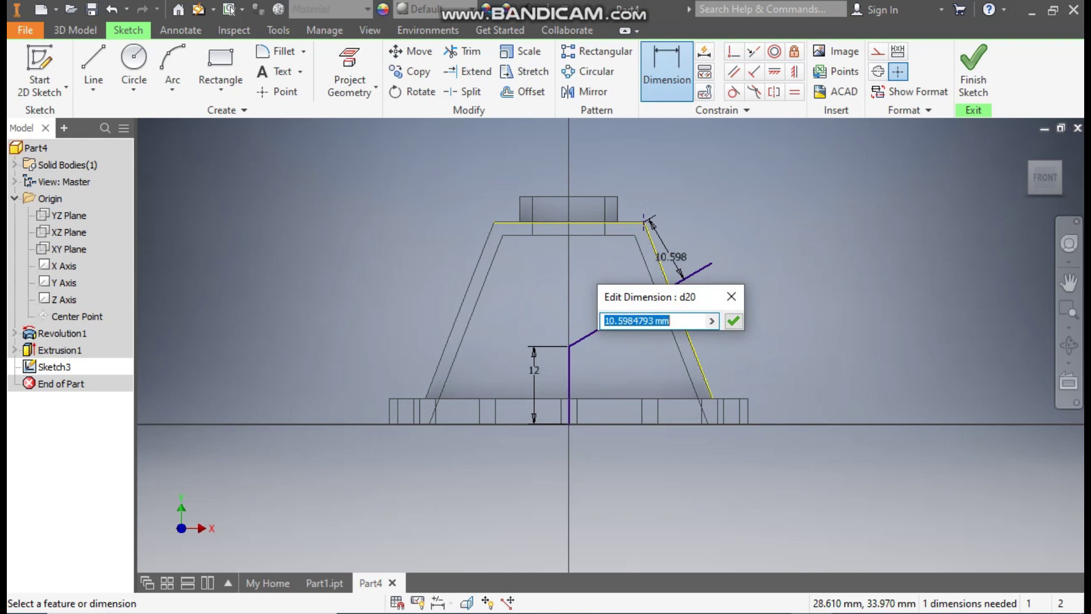
text(12.75)
key(Return)
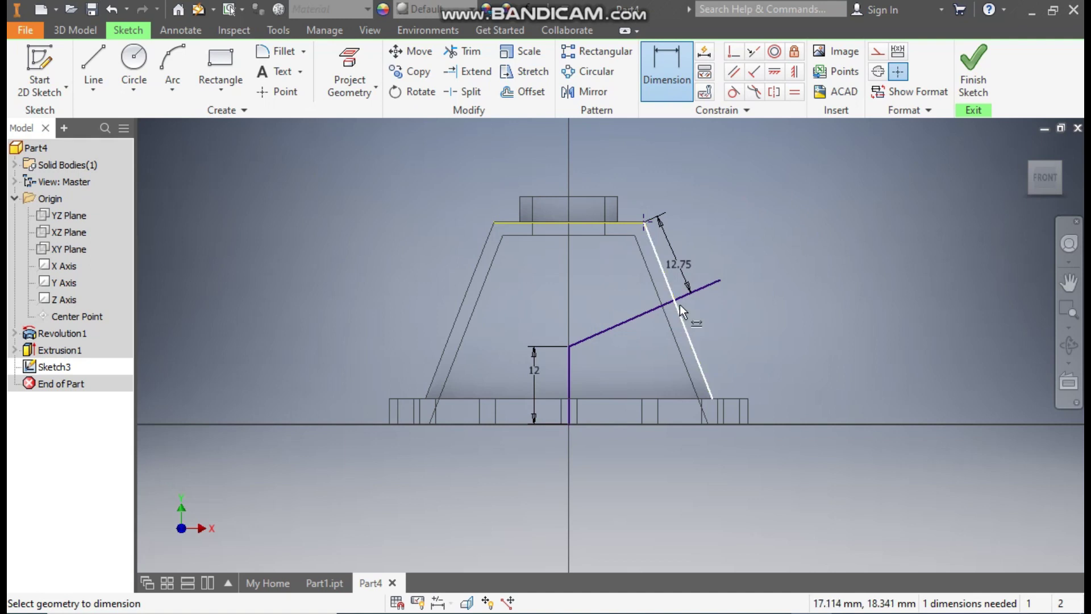
click(722, 279)
click(694, 305)
text(2)
key(Return)
key(Escape)
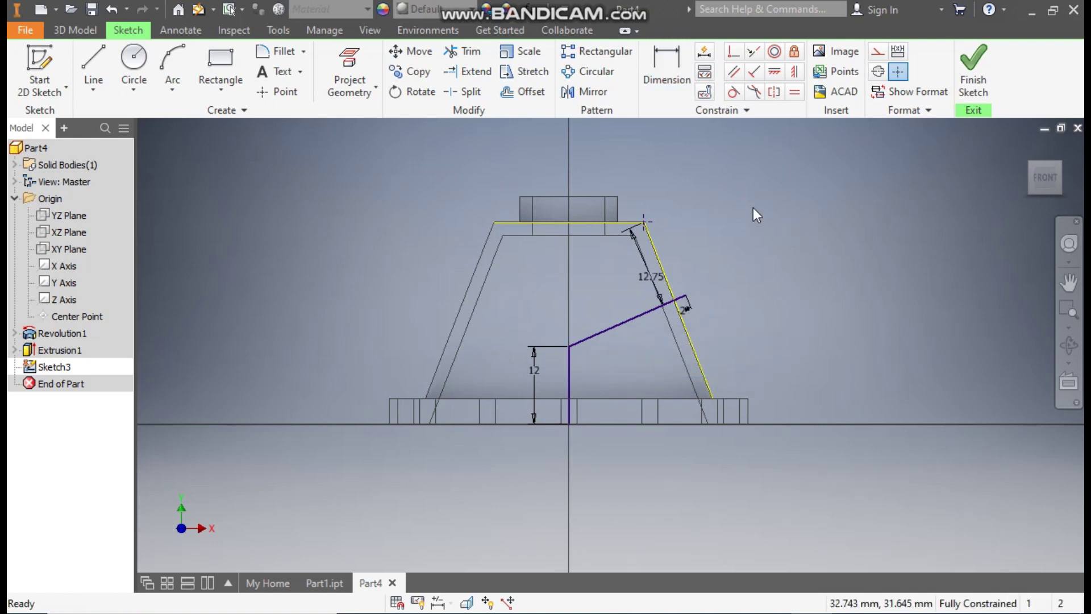
Convert the projected top and slanted edges to construction lines and finish the sketch
click(609, 221)
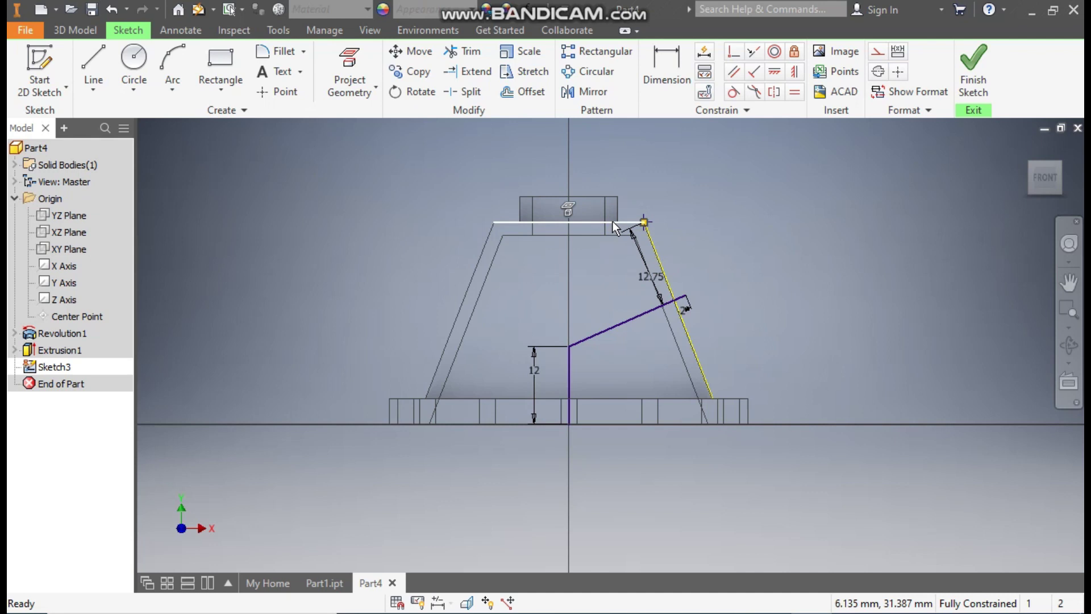
ctrl+click(656, 256)
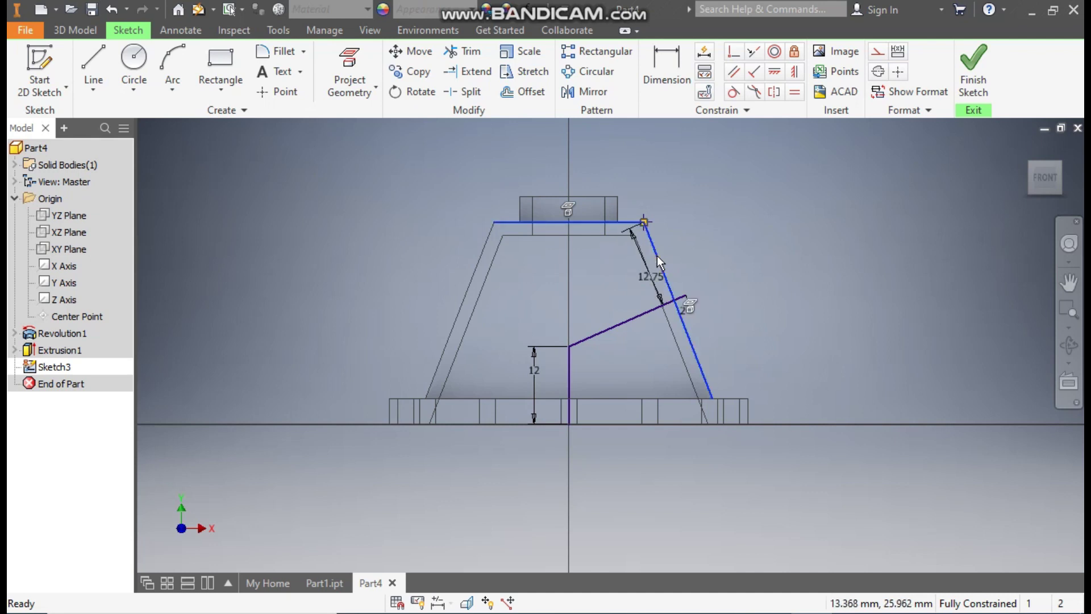
click(878, 53)
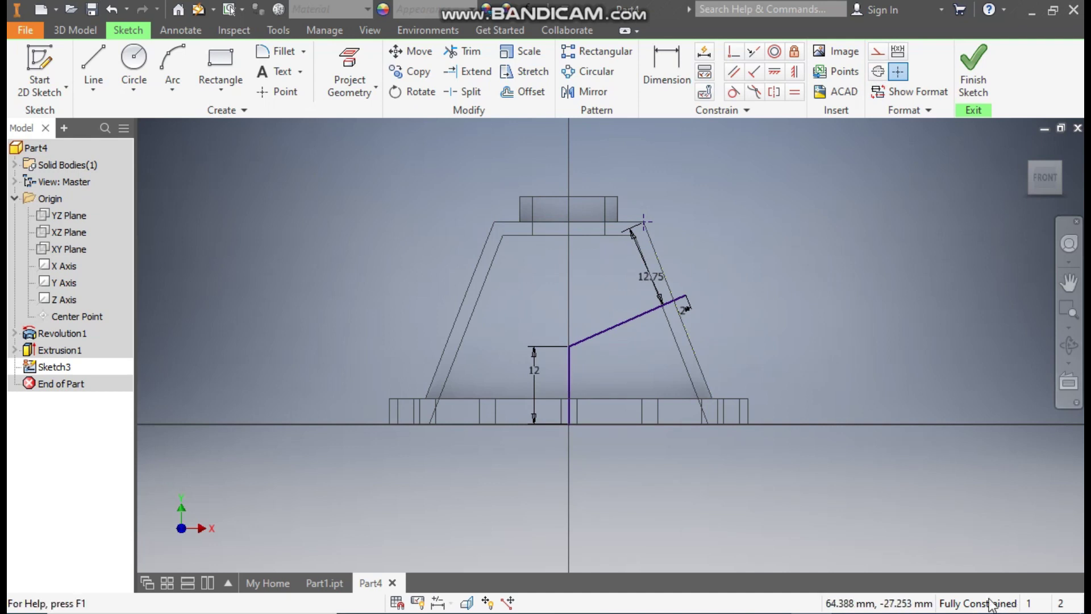
click(973, 62)
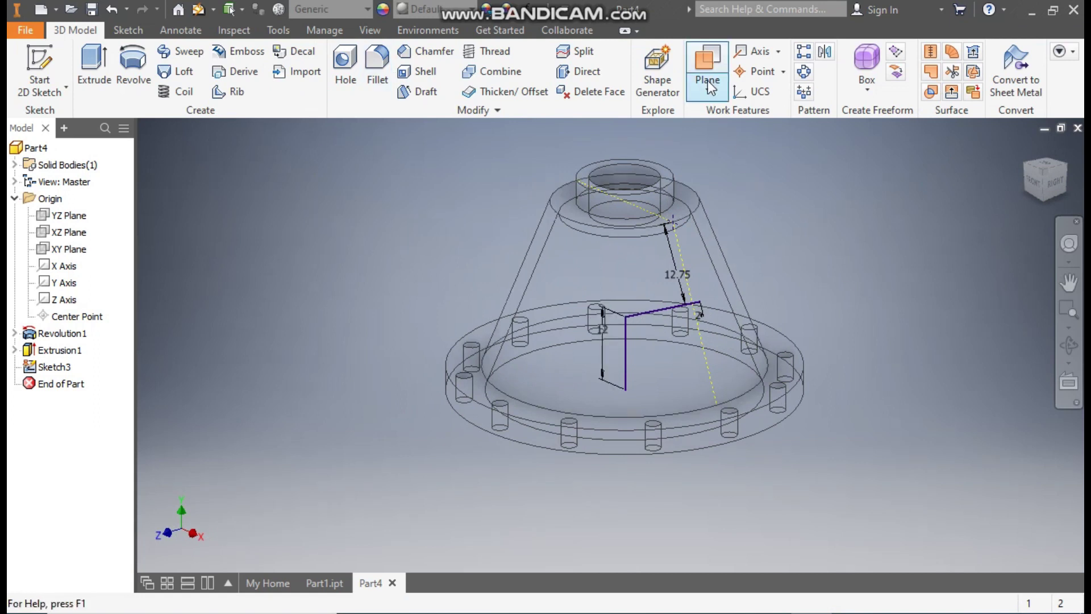
Create Work Plane1 from the point and the angled sketch line at its outer end
click(710, 62)
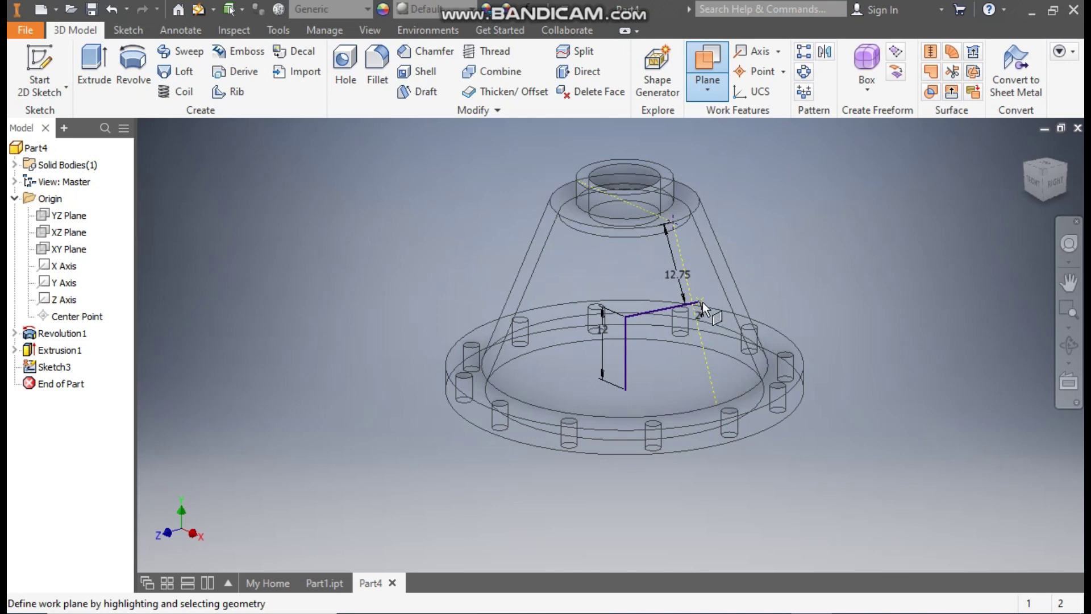
scroll(702, 304, down, 3)
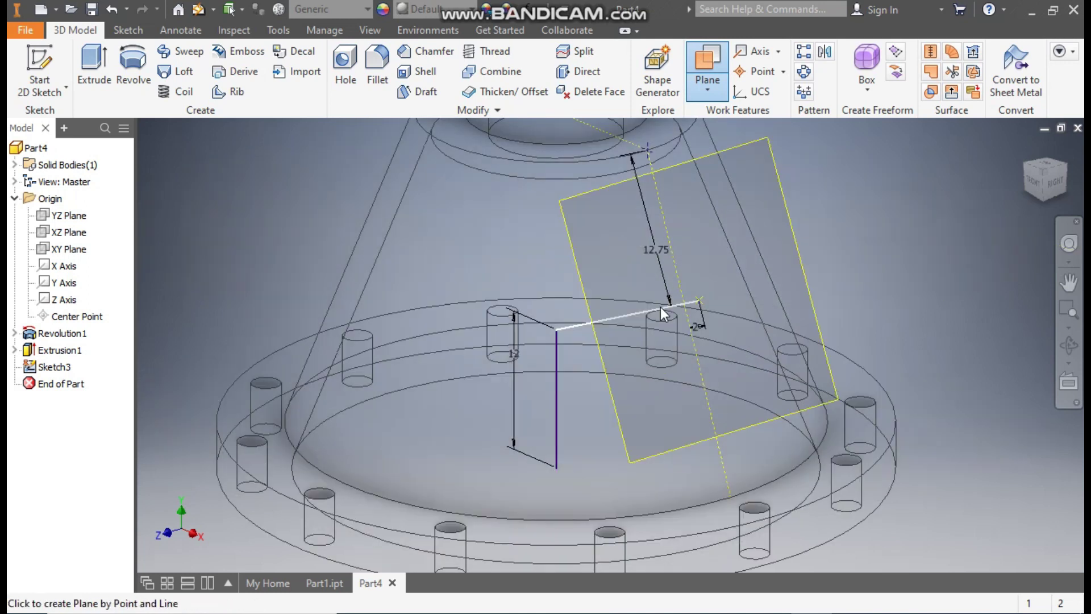
click(661, 307)
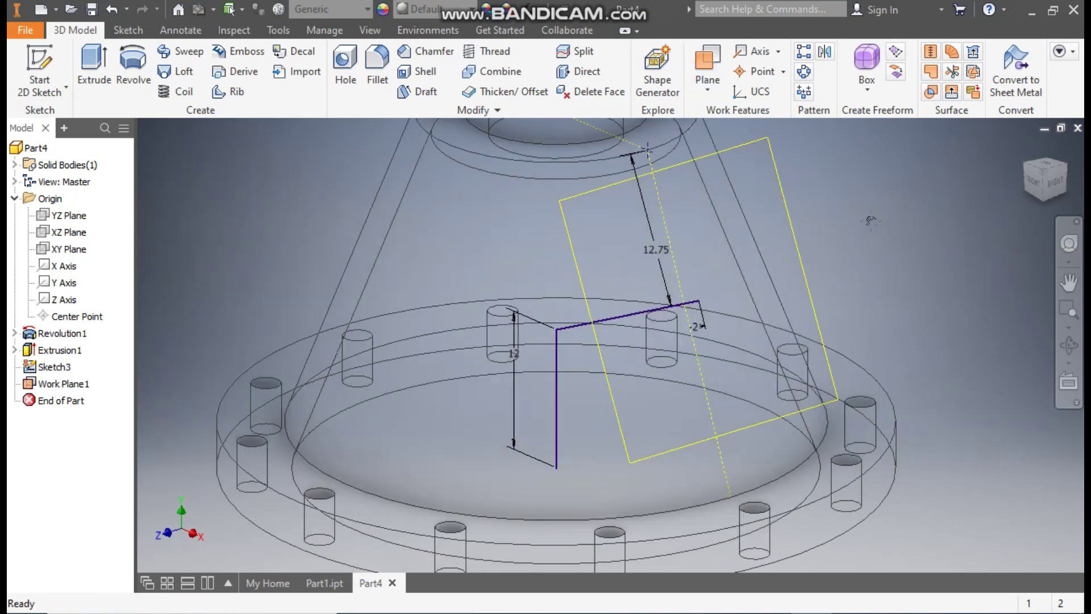
scroll(871, 219, up, 2)
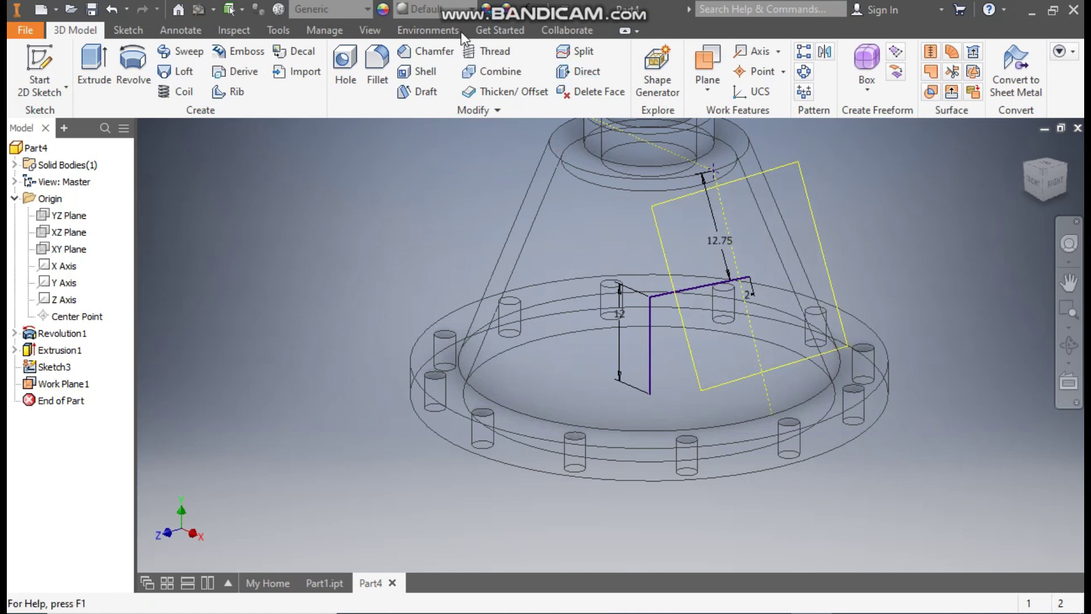
Switch to Shaded display, then create and finish a new sketch on Work Plane1
click(370, 29)
click(202, 73)
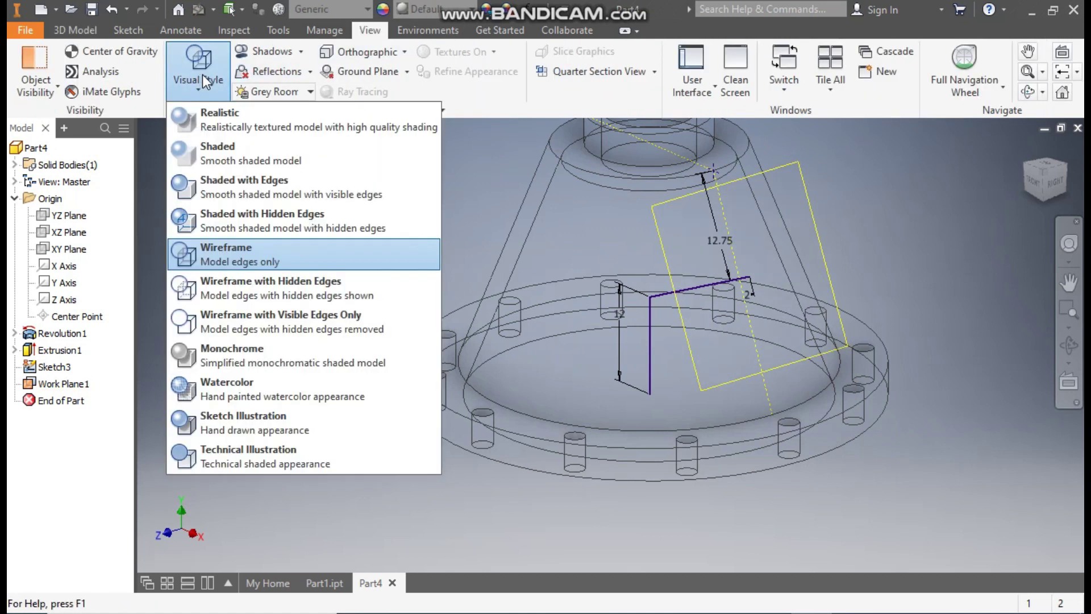
click(254, 183)
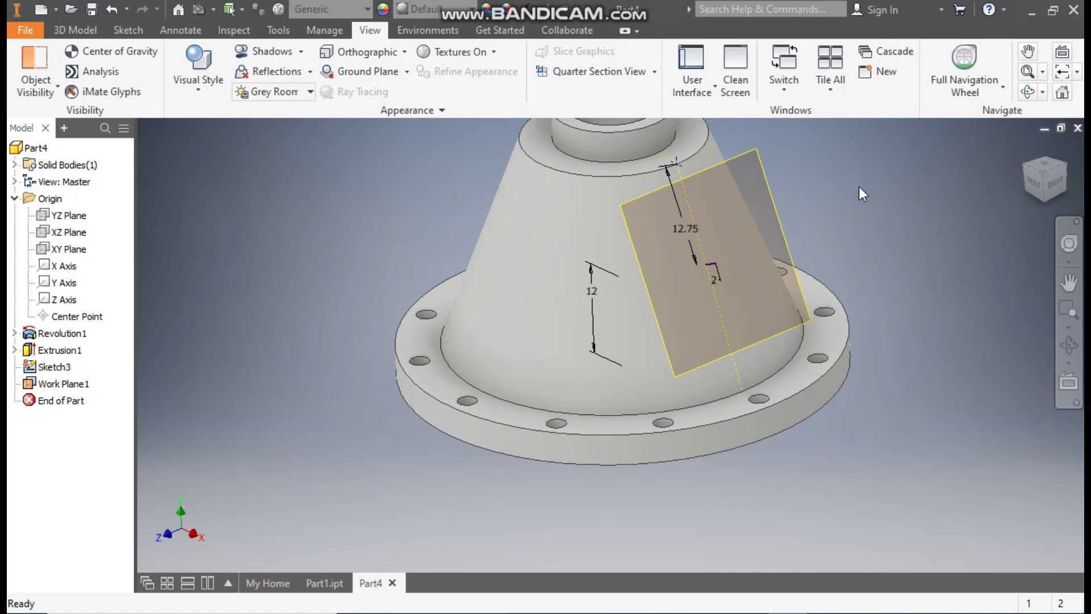
click(134, 34)
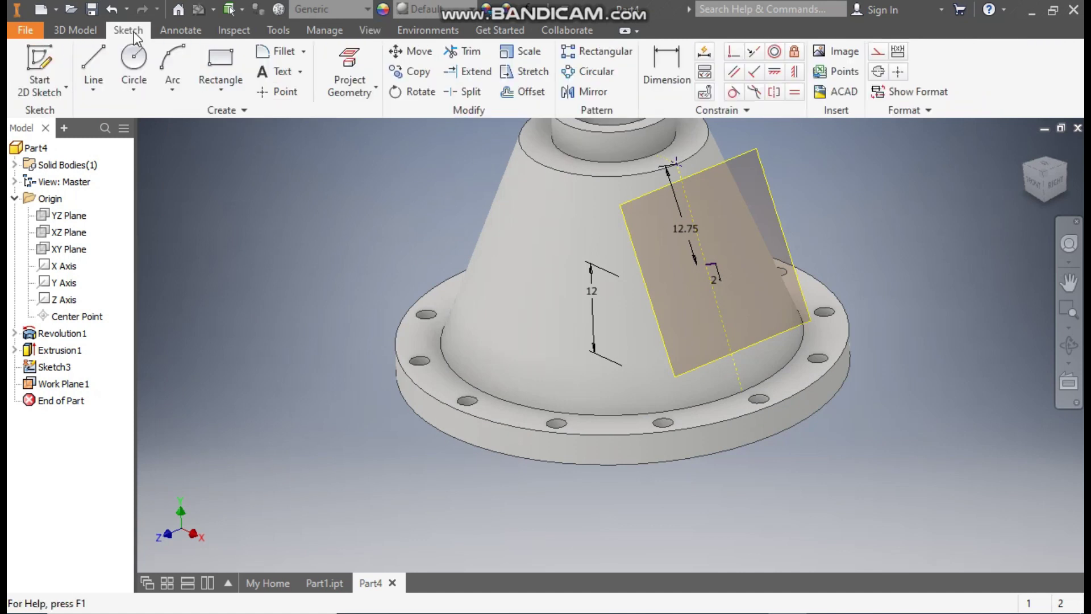
click(756, 155)
click(775, 154)
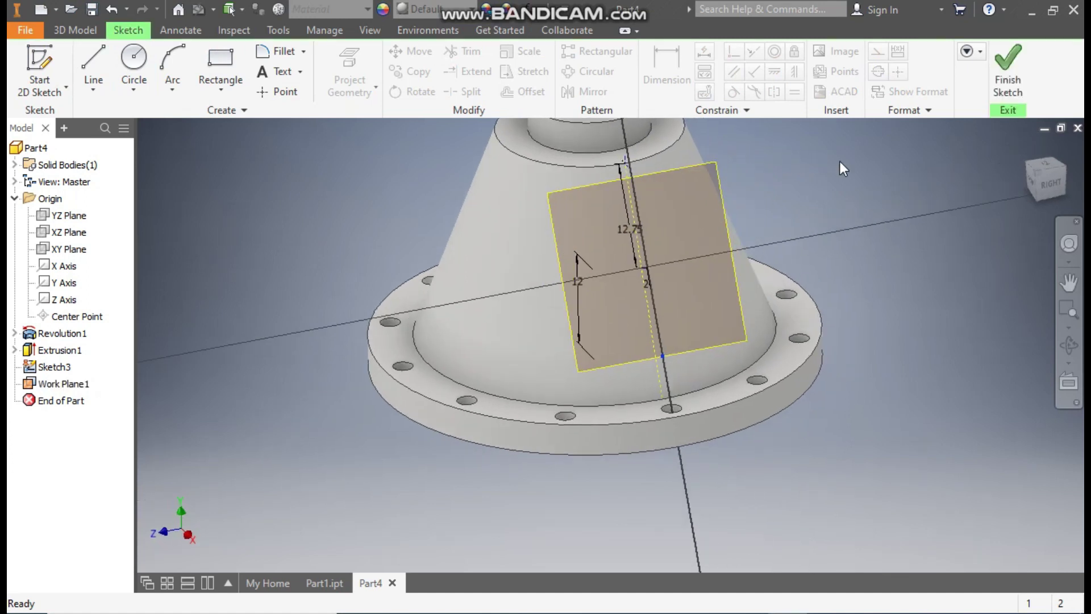
click(1025, 172)
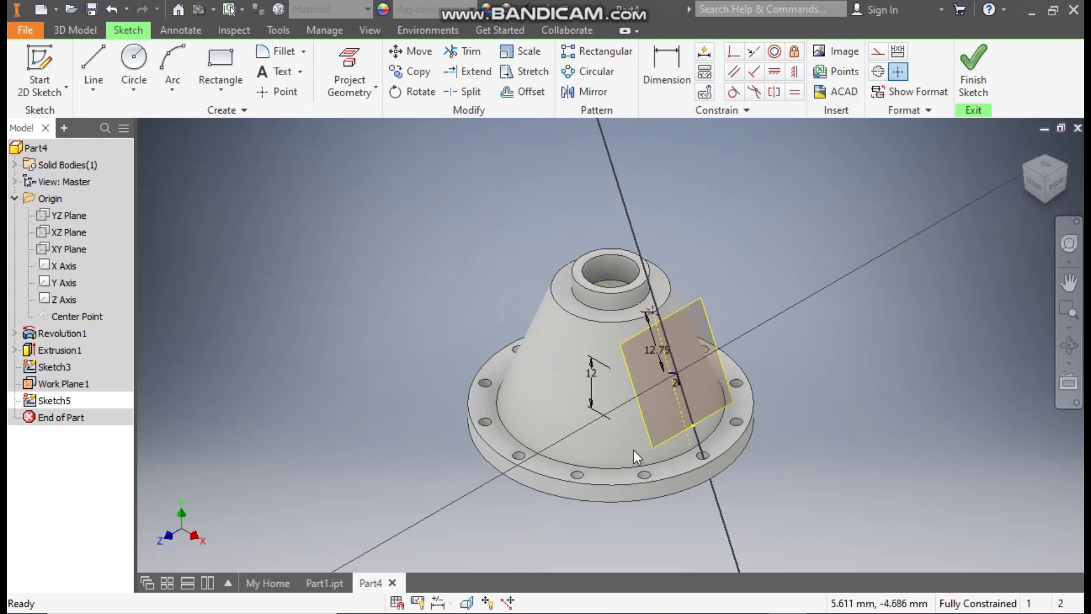
scroll(633, 450, up, 5)
scroll(595, 479, down, 2)
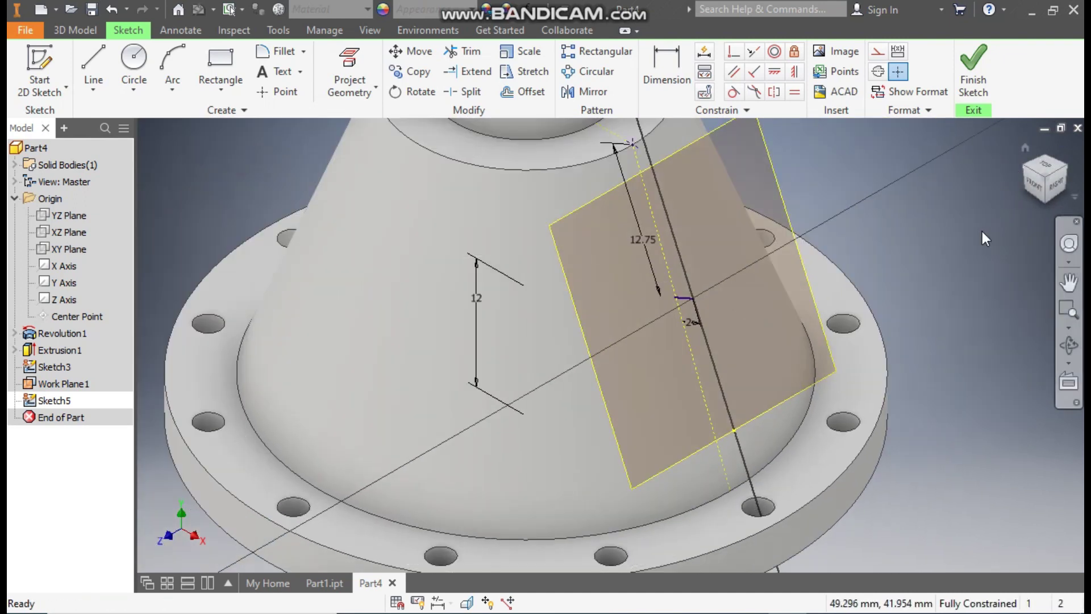
click(348, 67)
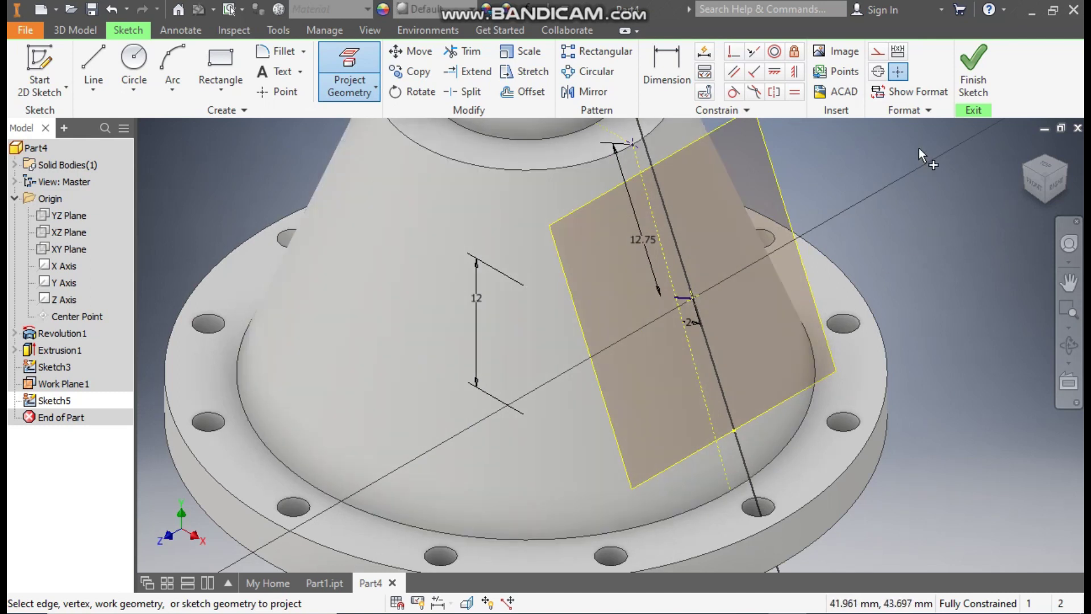
click(973, 66)
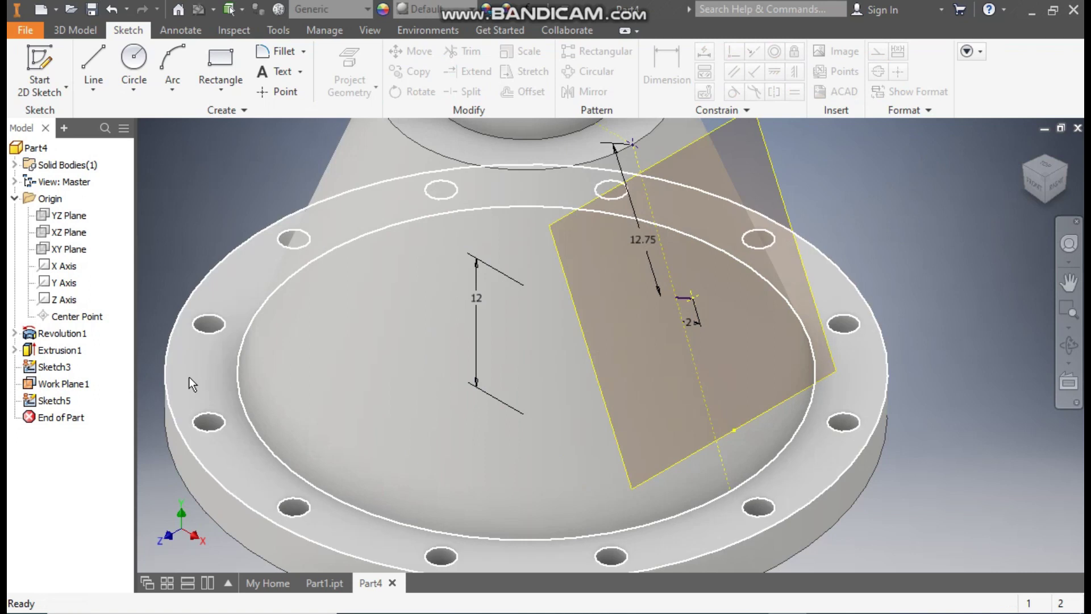
Hide the guide Sketch3 and reopen Sketch5 for editing
click(54, 366)
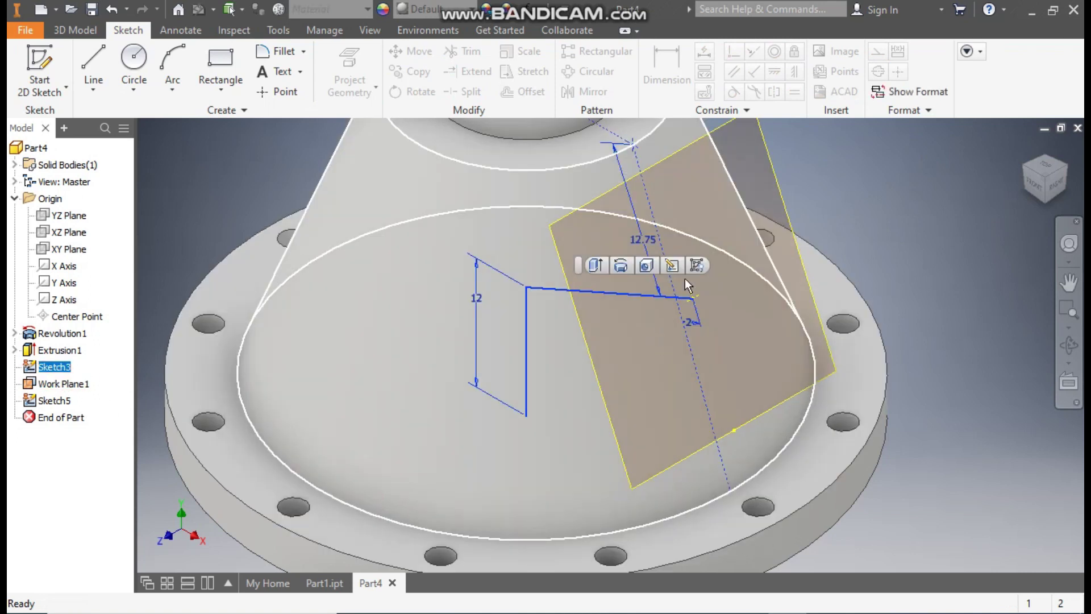
click(898, 192)
key(F2)
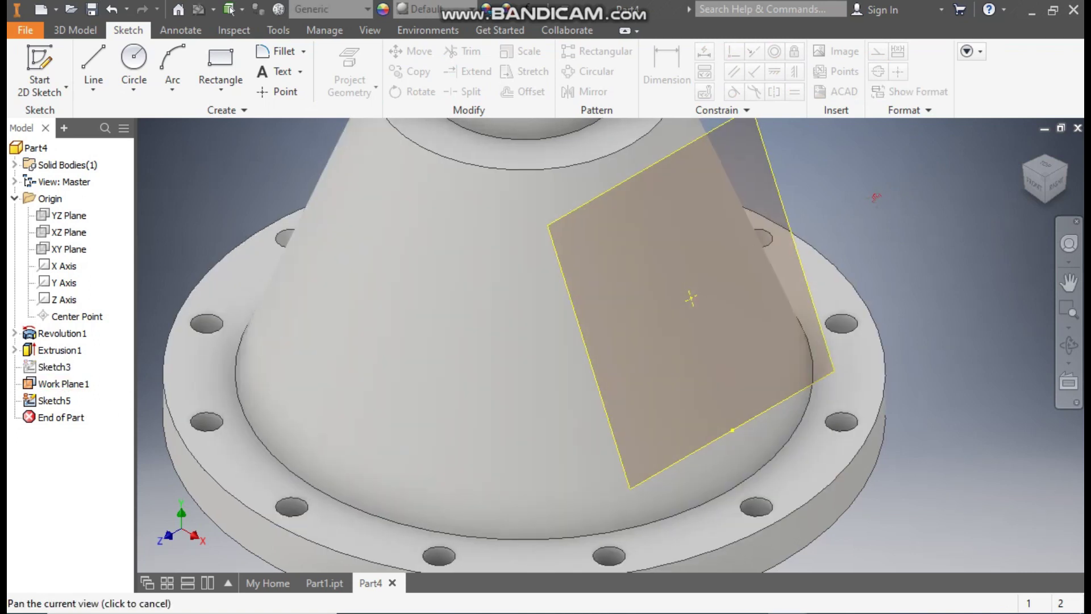
scroll(870, 198, down, 3)
double_click(57, 401)
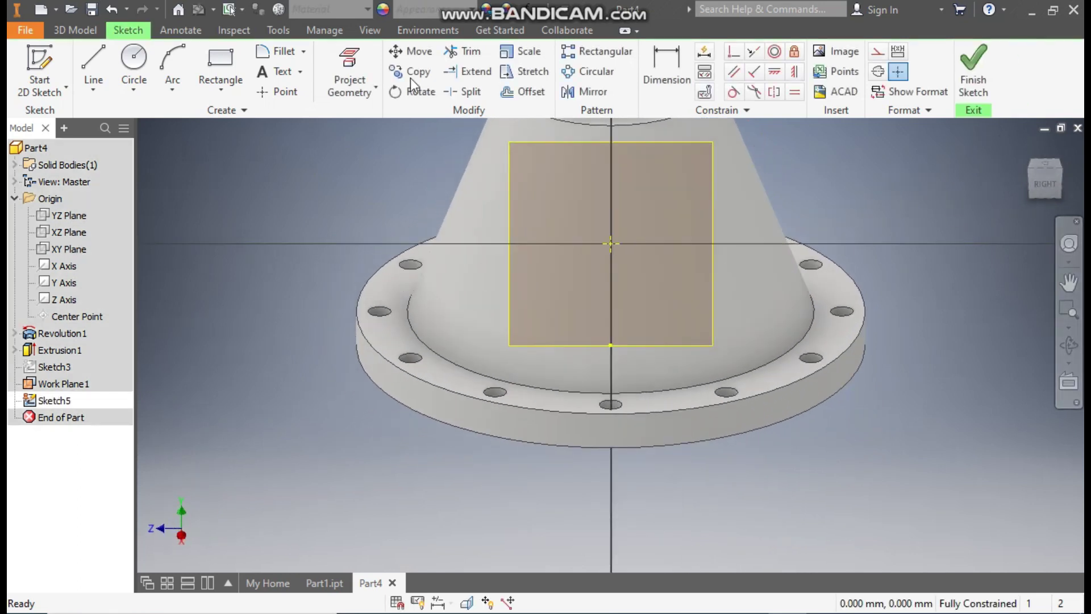
Draw three concentric circles centred on the sketch origin
click(135, 57)
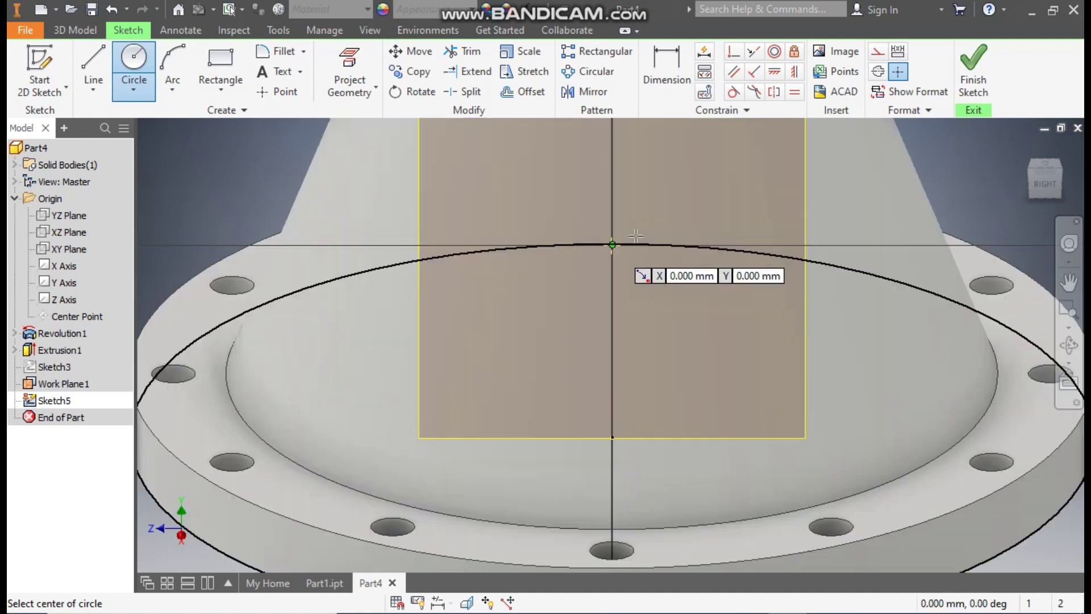
scroll(610, 243, down, 2)
scroll(587, 232, down, 2)
click(587, 232)
scroll(624, 205, up, 5)
click(674, 165)
scroll(657, 210, down, 5)
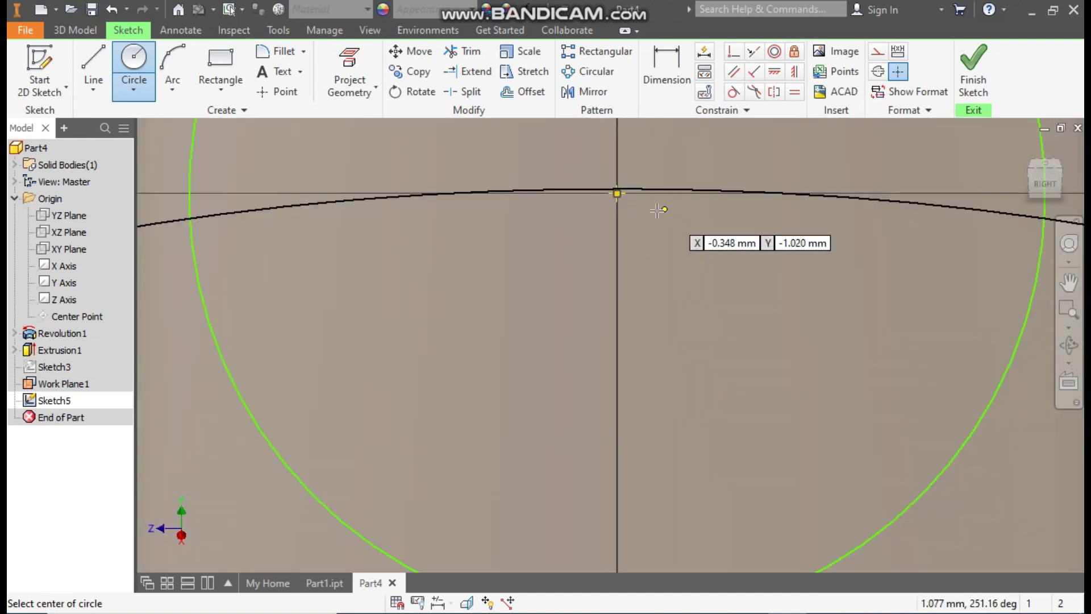
click(617, 193)
click(733, 364)
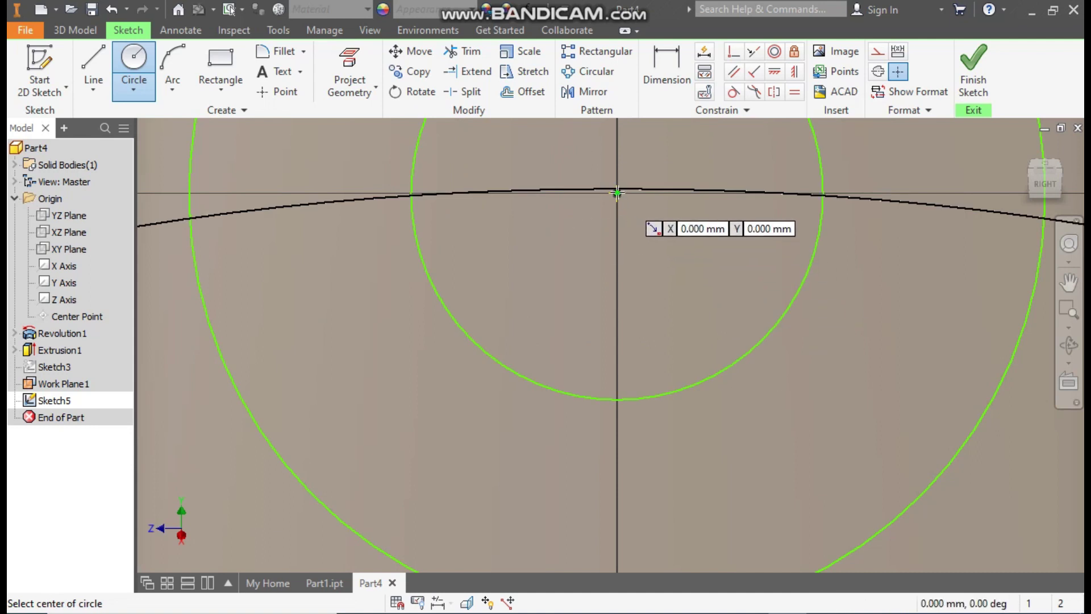
click(616, 193)
click(726, 309)
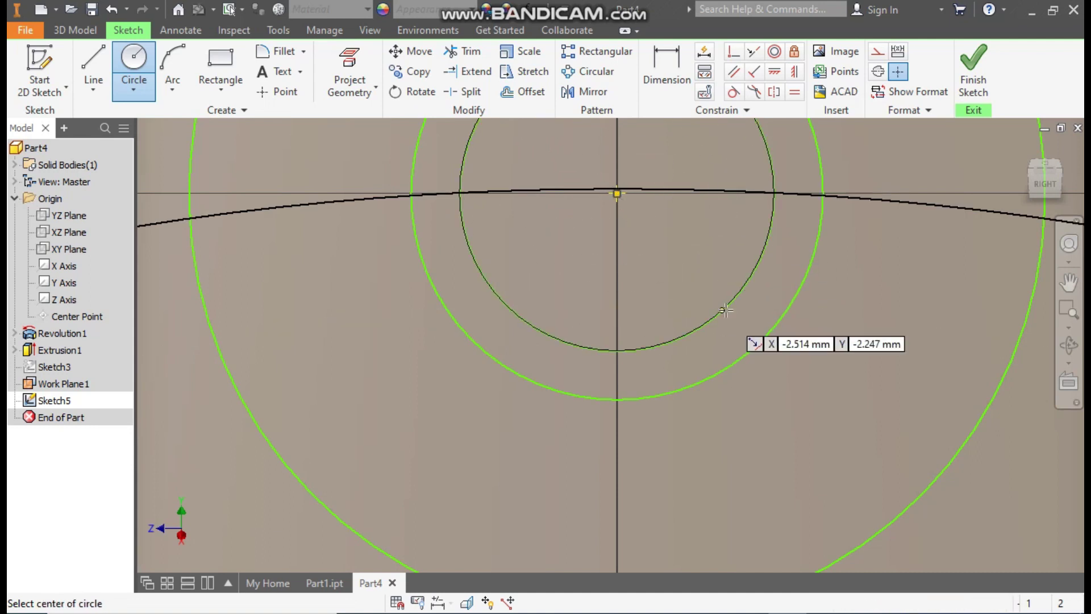
scroll(725, 309, up, 4)
middle_drag(998, 261, 870, 260)
Dimension the outer, middle and inner circles to diameters 20, 18 and 14 mm
key(d)
click(661, 240)
click(763, 210)
text(20)
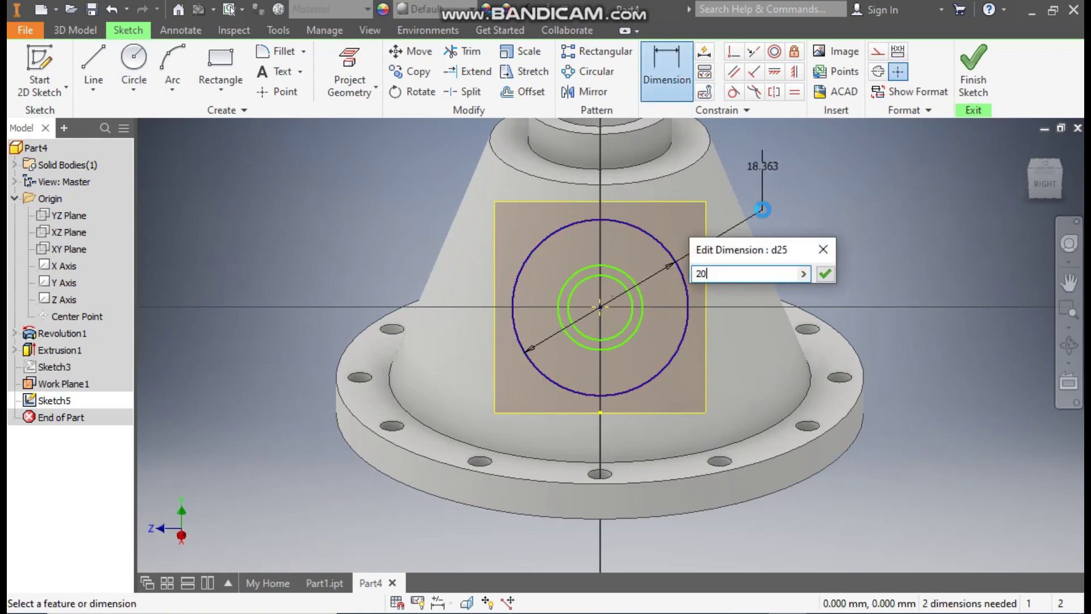
key(Return)
click(615, 261)
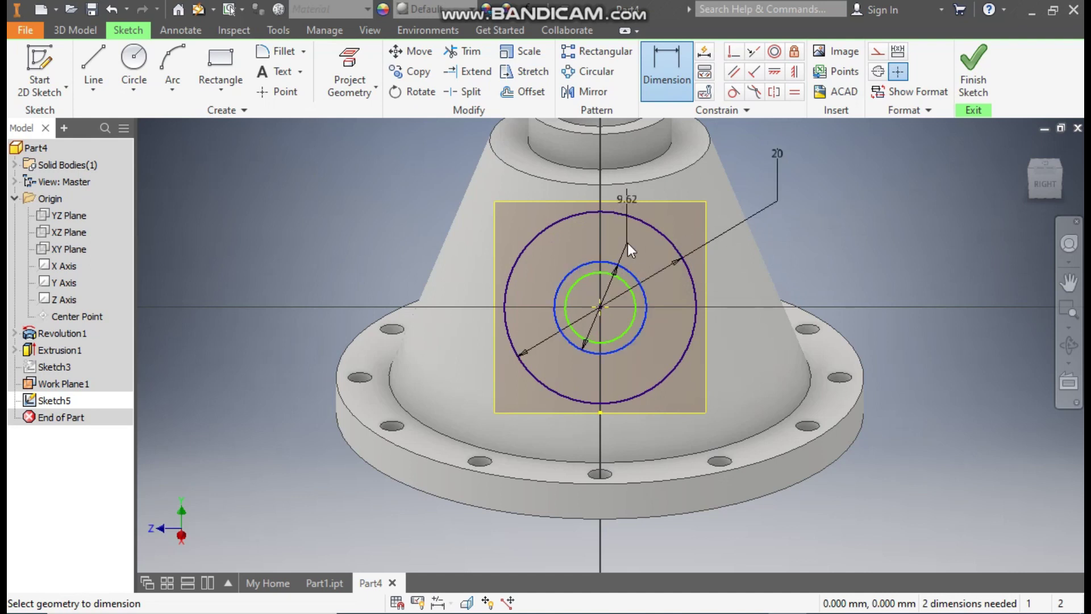
click(627, 243)
text(18)
key(Return)
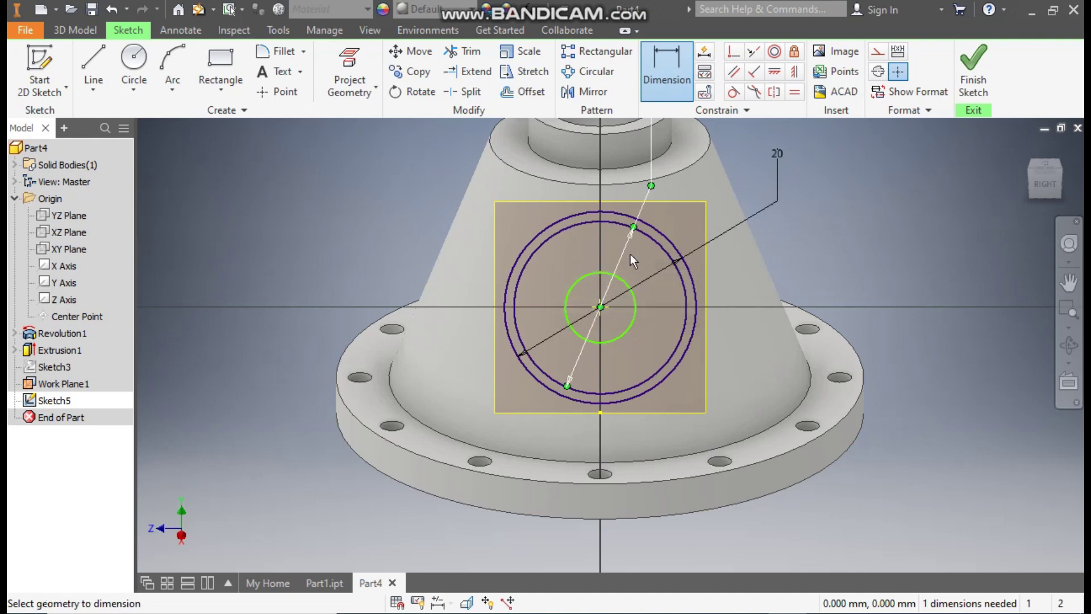
click(626, 277)
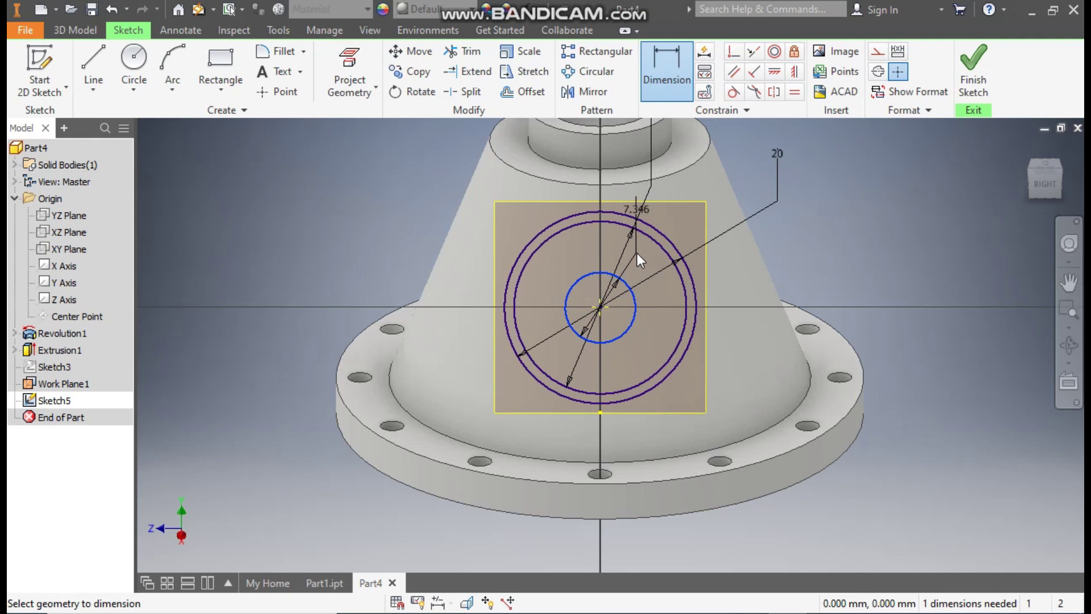
click(636, 253)
text(14)
key(Return)
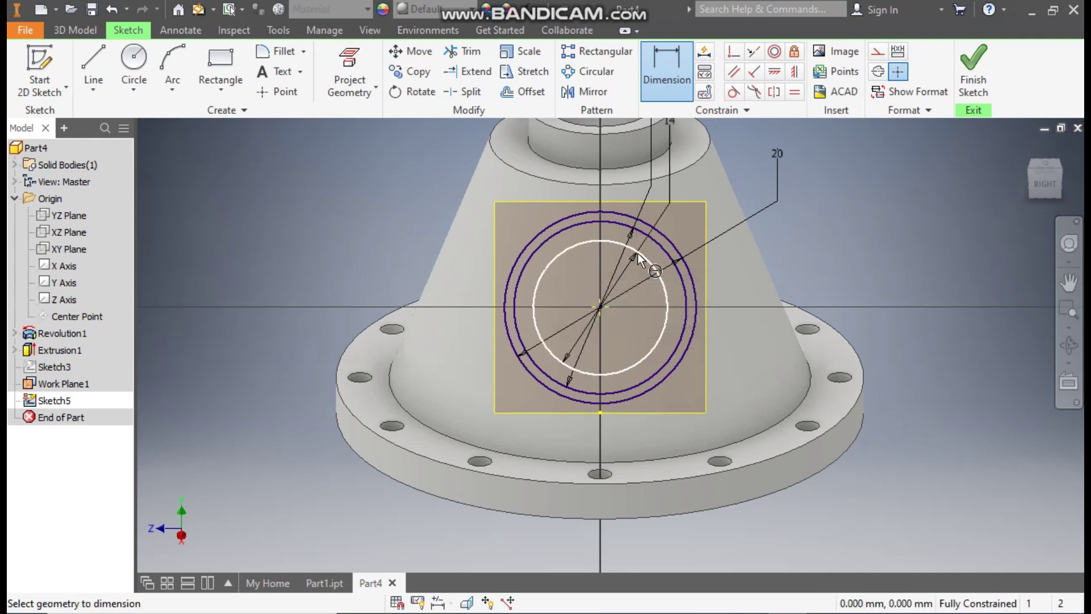
key(Escape)
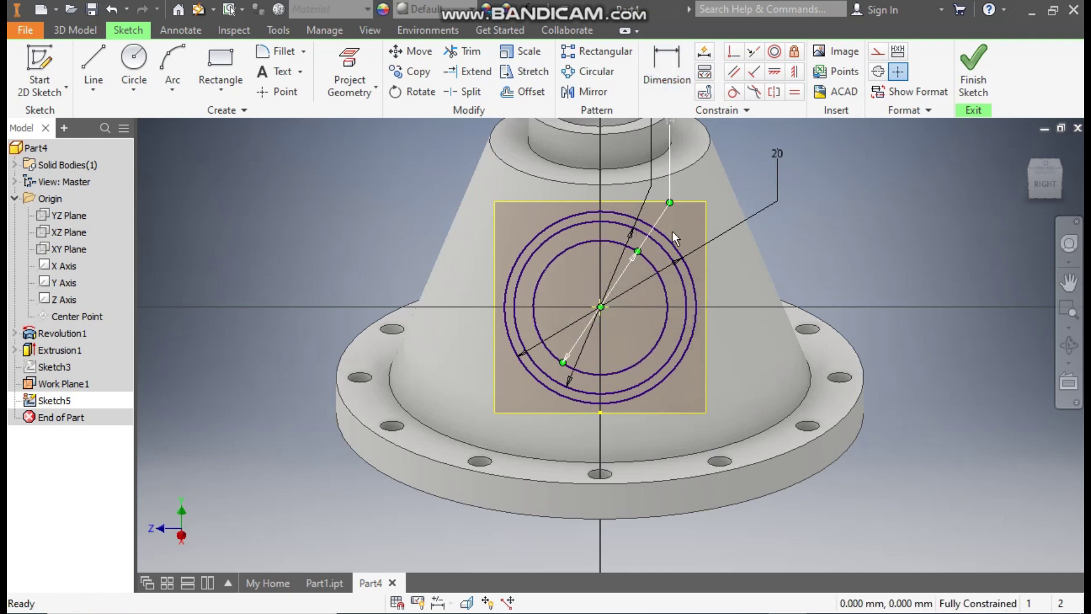
middle_drag(718, 211, 840, 247)
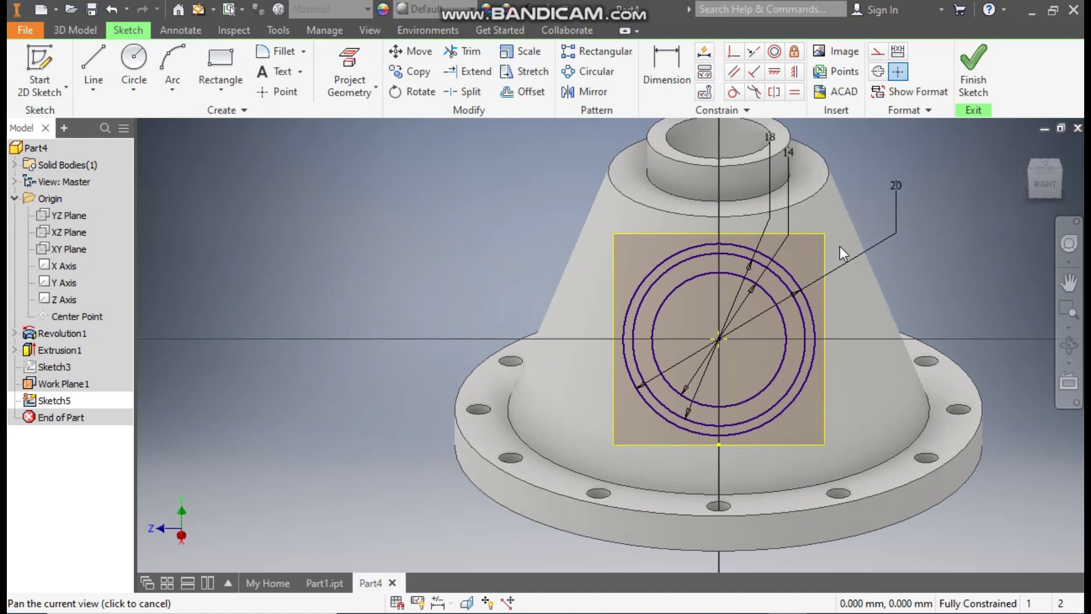
Make the Ø20 circle construction and add a Ø6 and Ø2.5 circle pair on its left side
click(730, 245)
click(877, 72)
middle_drag(805, 142, 755, 134)
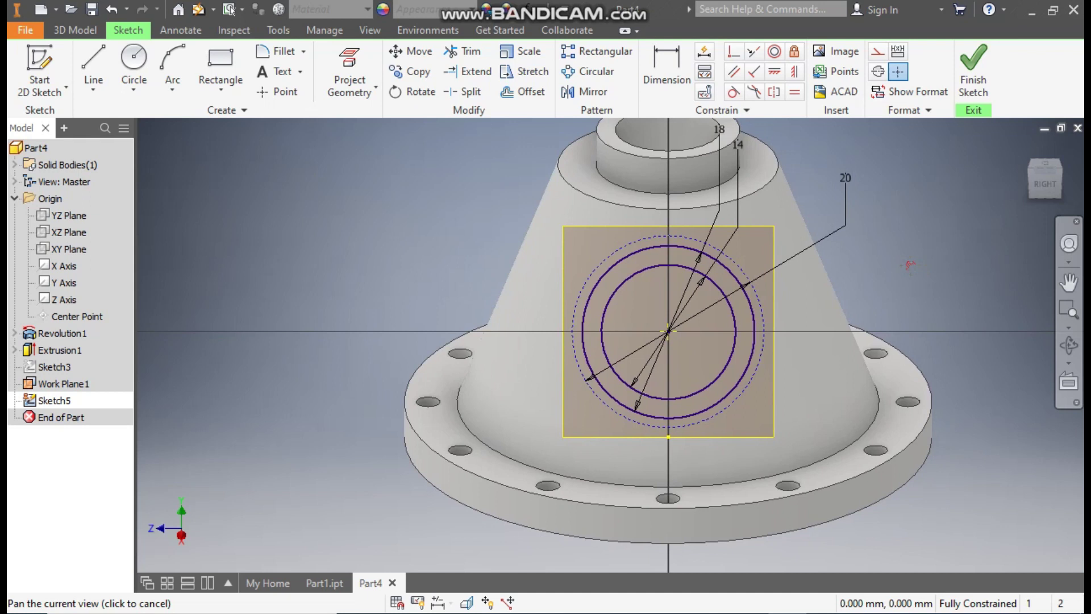
click(135, 58)
scroll(642, 328, up, 5)
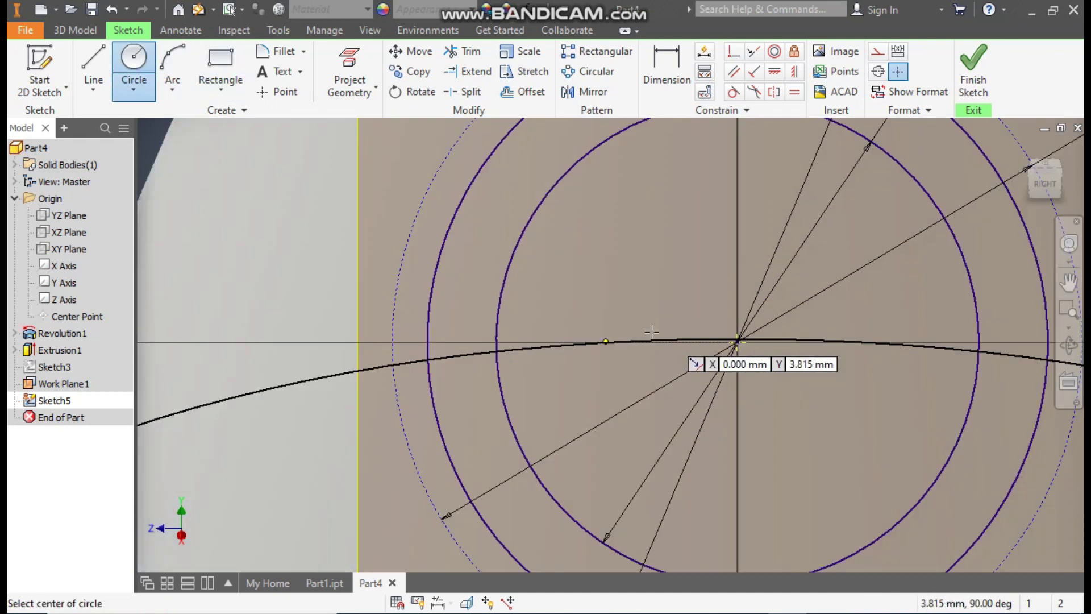
click(392, 342)
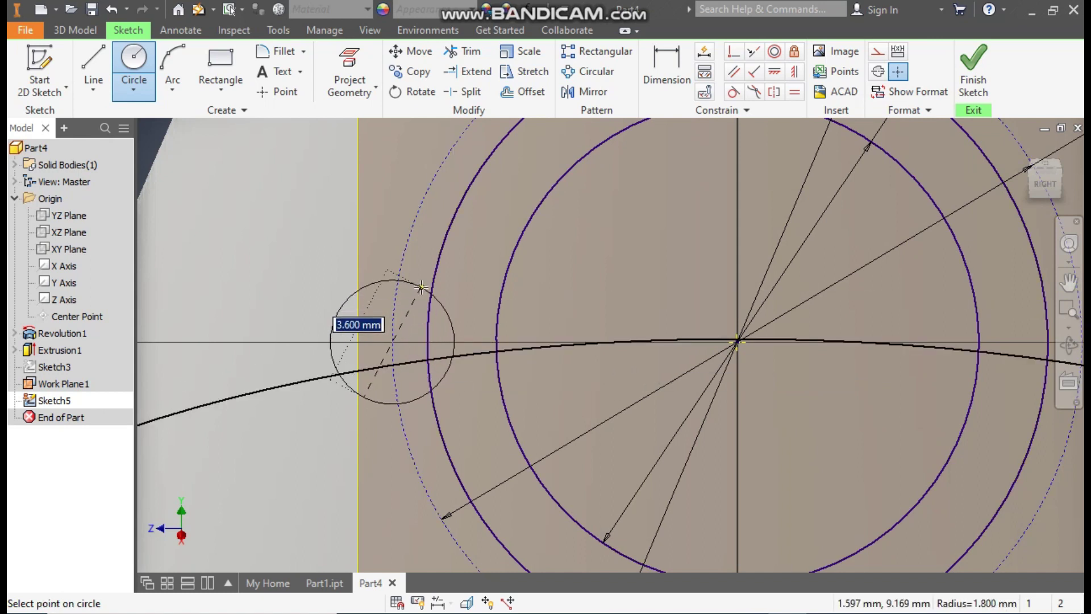
text(6)
key(Return)
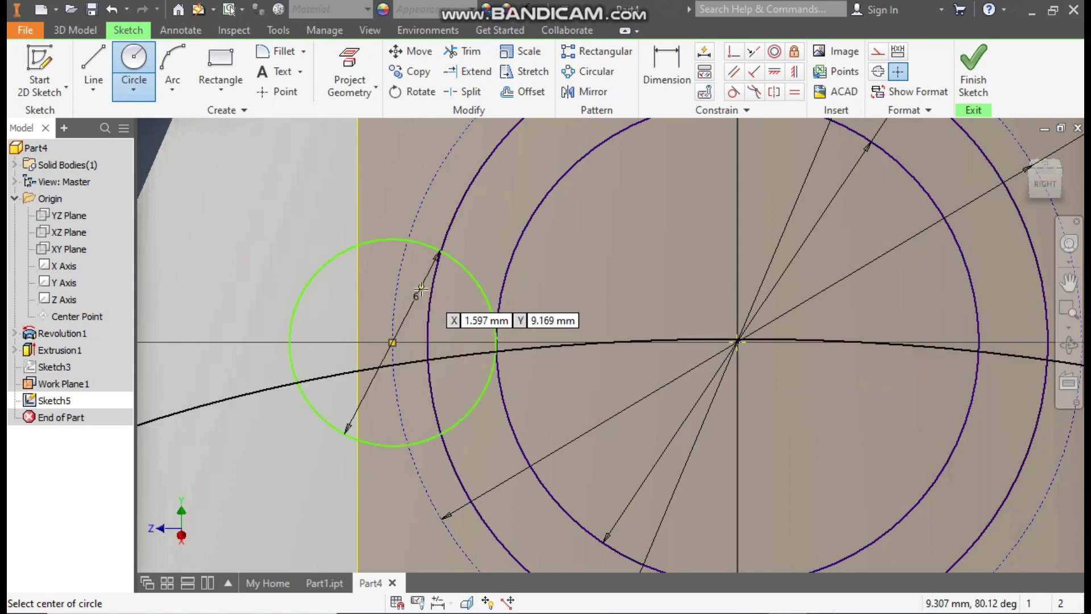
click(392, 342)
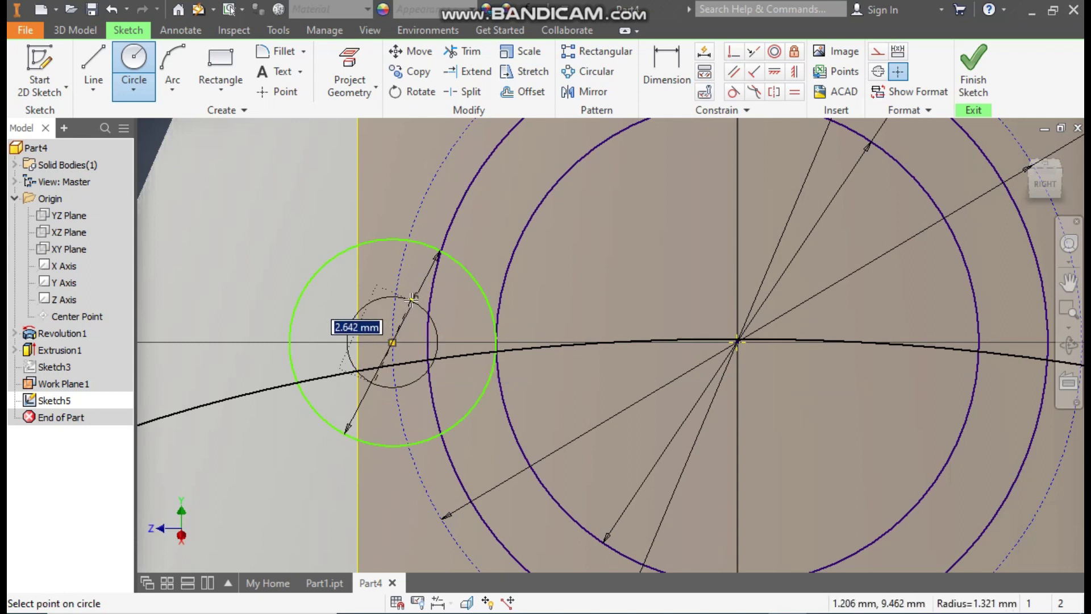
text(2.5)
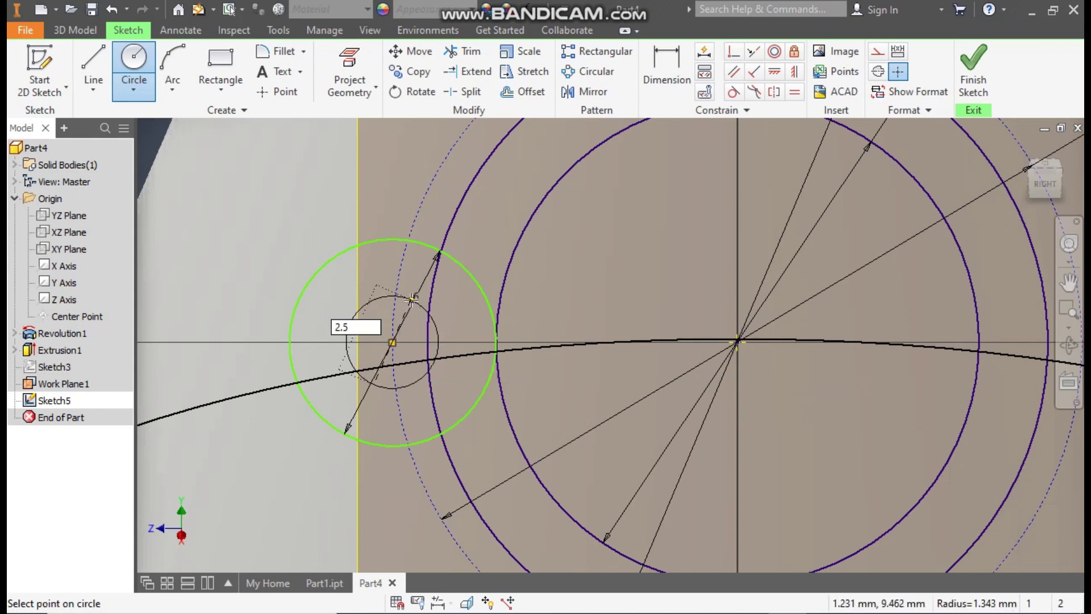
key(Return)
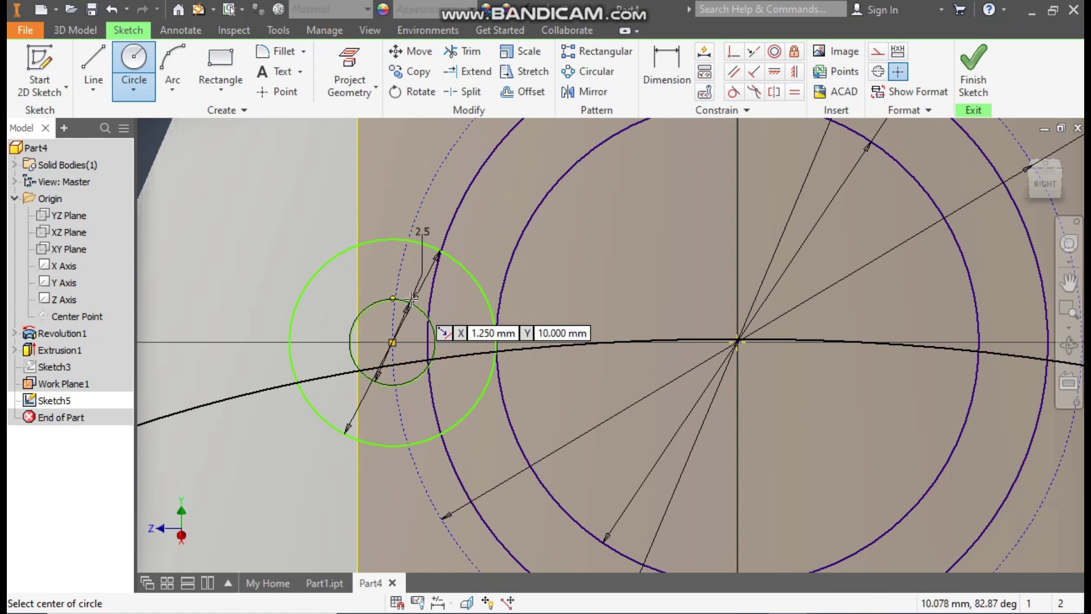
Add a matching Ø6 and Ø2.5 circle pair at the other end of the line
scroll(301, 233, down, 1)
mouse_move(302, 259)
middle_down()
mouse_move(302, 233)
mouse_move(219, 244)
mouse_move(258, 258)
middle_up()
click(669, 304)
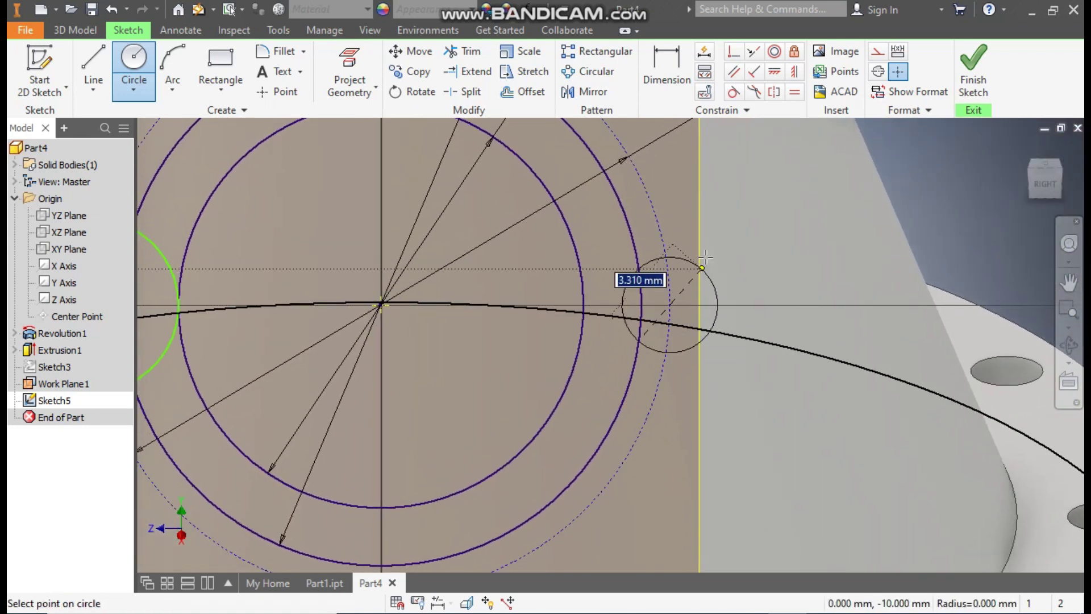
text(6)
key(Return)
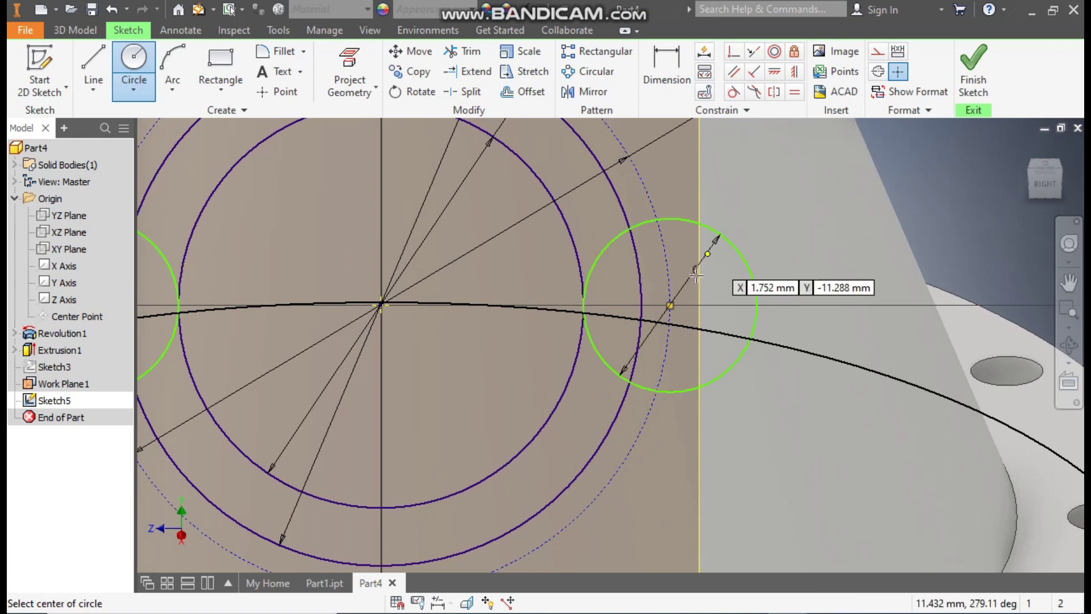
click(670, 304)
text(2.5)
key(Return)
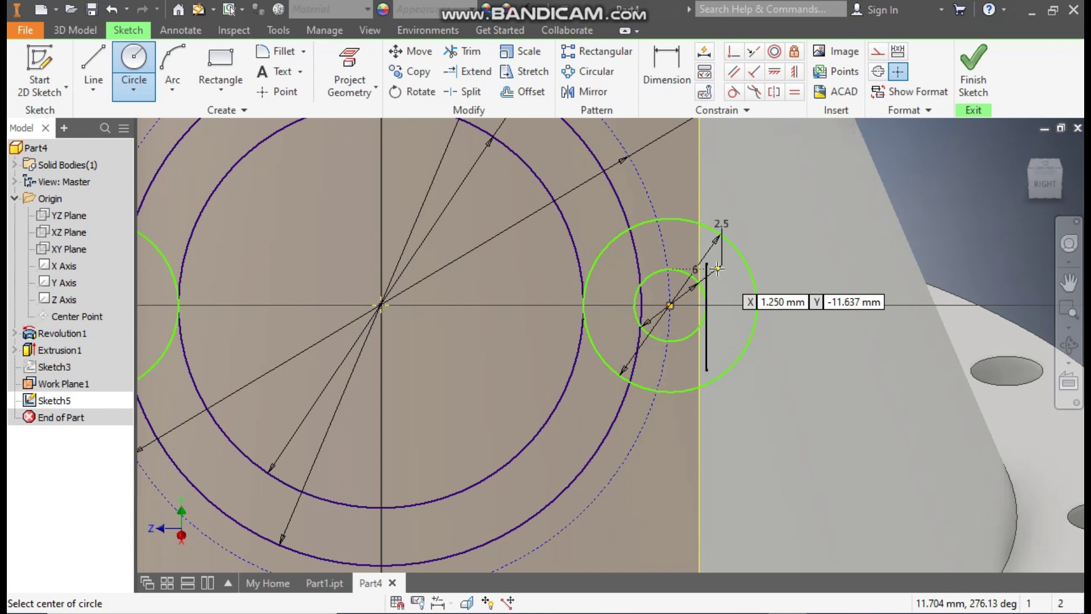
key(Escape)
scroll(729, 263, down, 3)
middle_drag(777, 270, 798, 272)
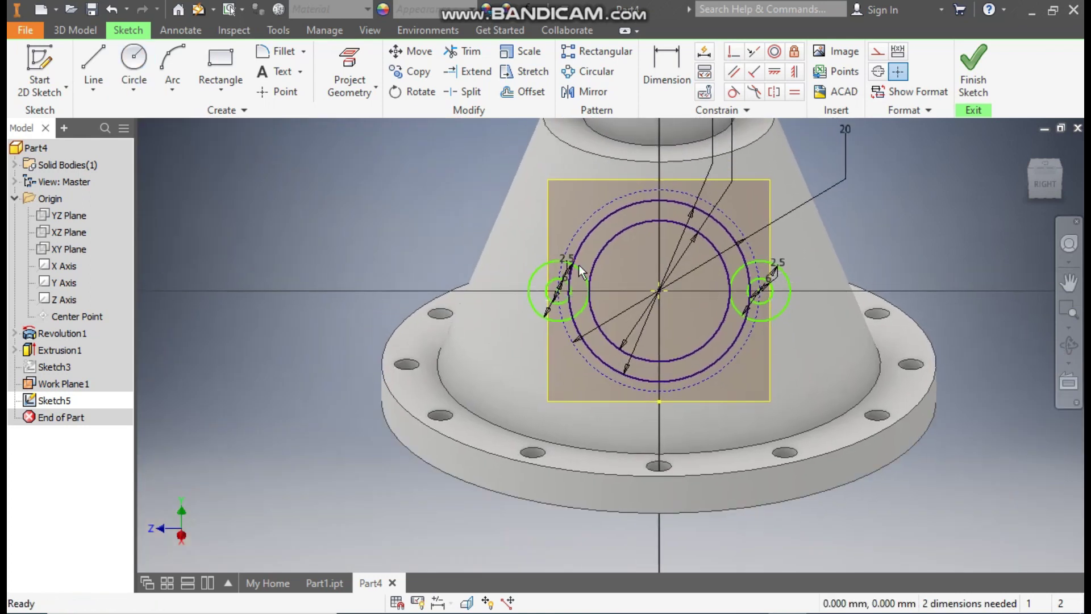
scroll(633, 322, up, 5)
middle_drag(745, 370, 691, 375)
Constrain the left and right lug circle centres in line with the sketch origin
scroll(690, 375, down, 4)
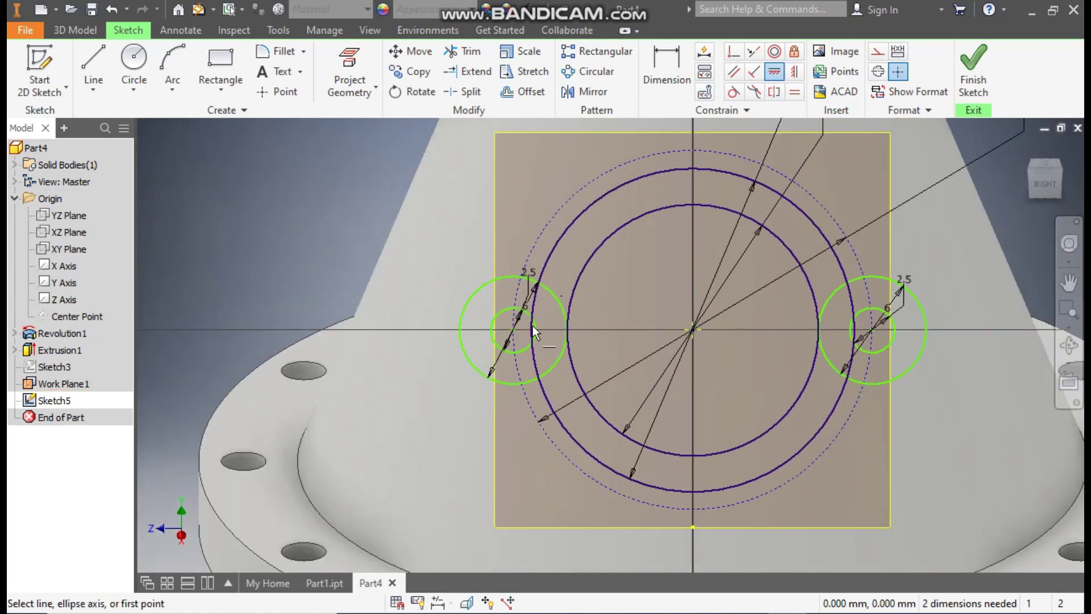
click(517, 329)
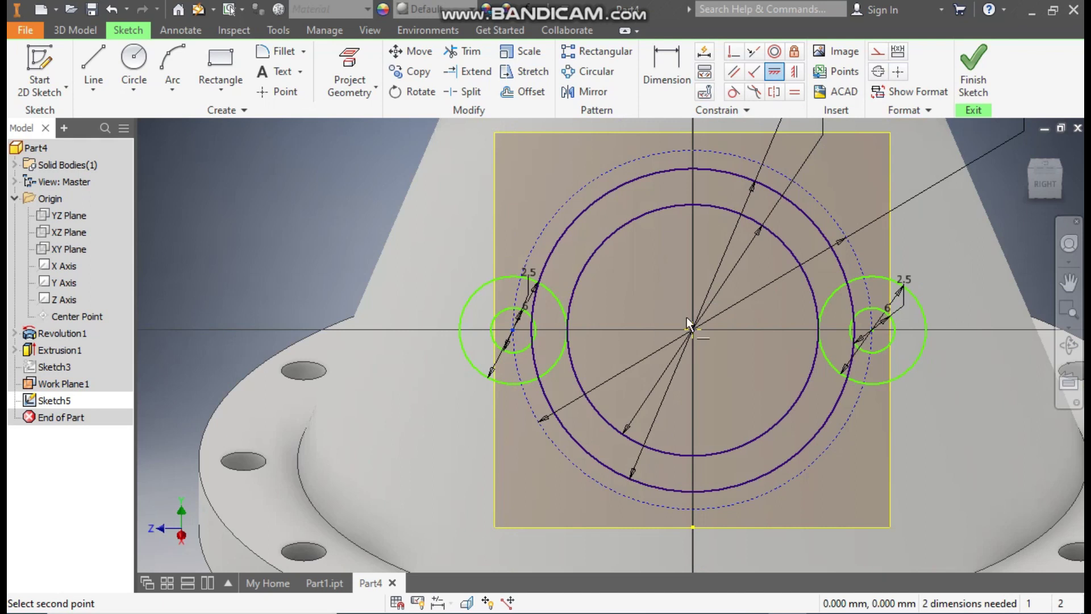
click(793, 73)
click(513, 329)
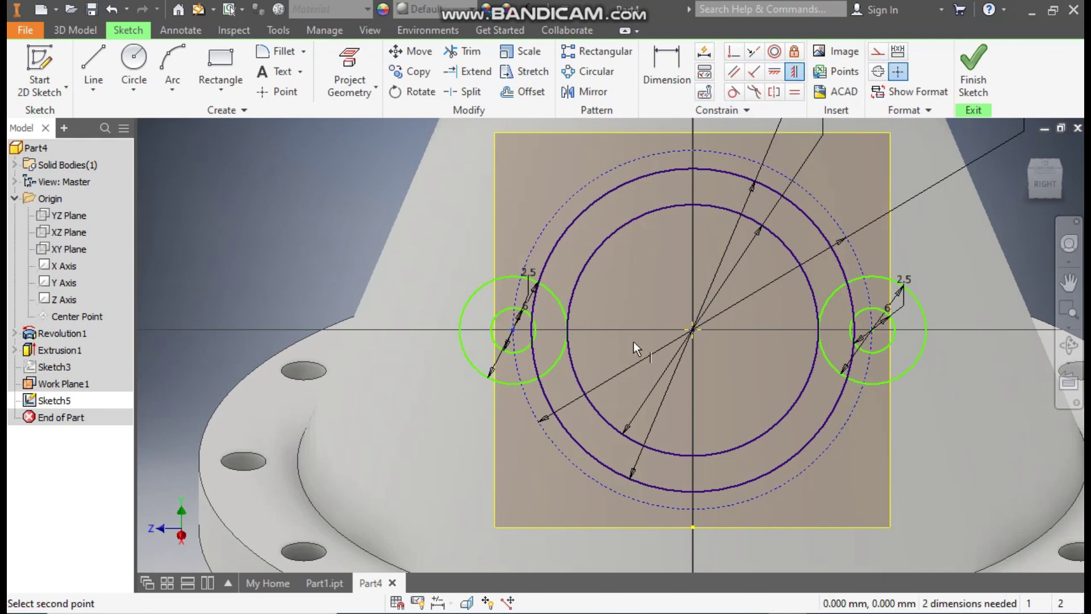
click(691, 330)
click(871, 329)
click(691, 330)
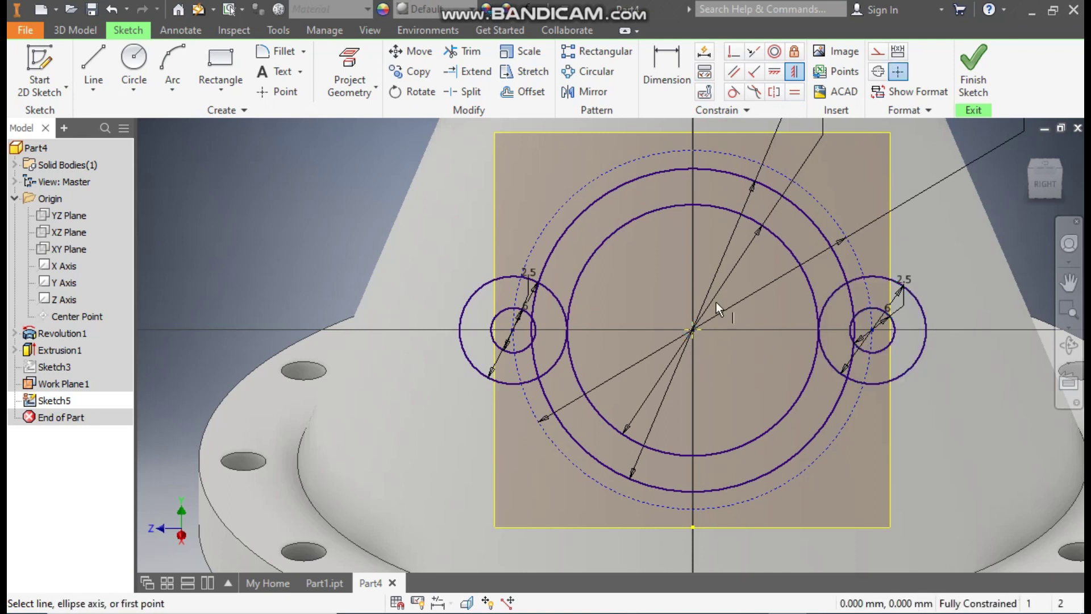
Trim the inner lug arcs and the ring-circle arcs inside both lugs
click(455, 52)
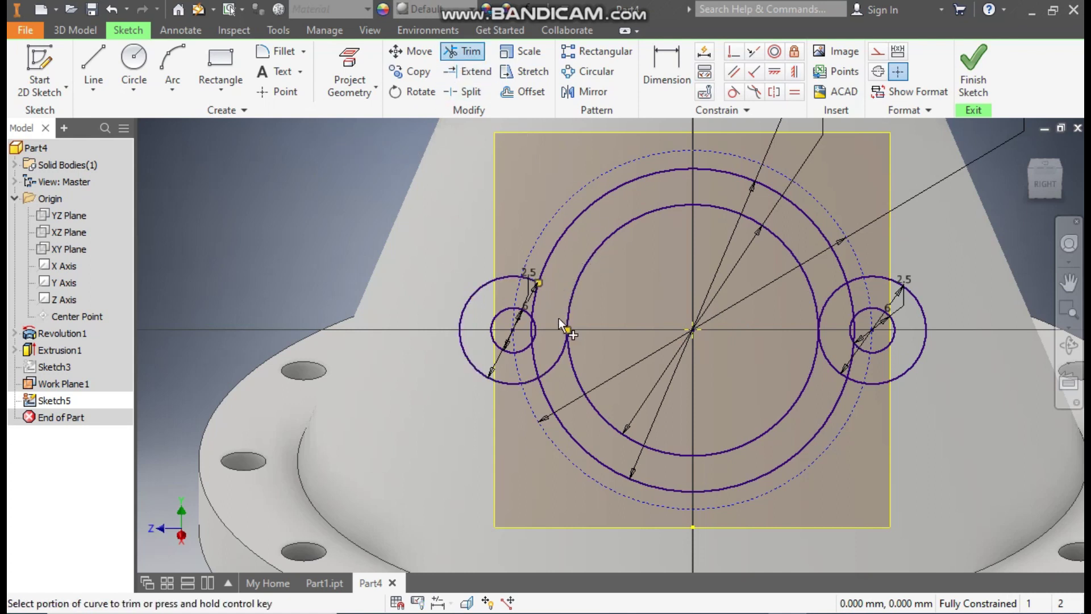
click(557, 362)
scroll(542, 313, up, 3)
scroll(560, 339, down, 3)
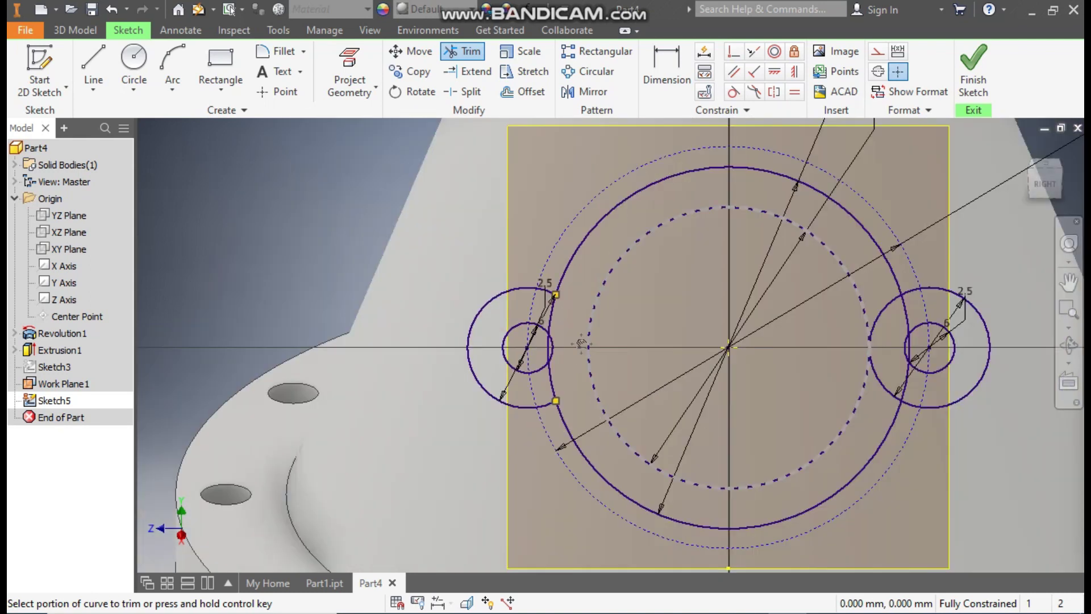
middle_drag(535, 337, 507, 345)
click(805, 313)
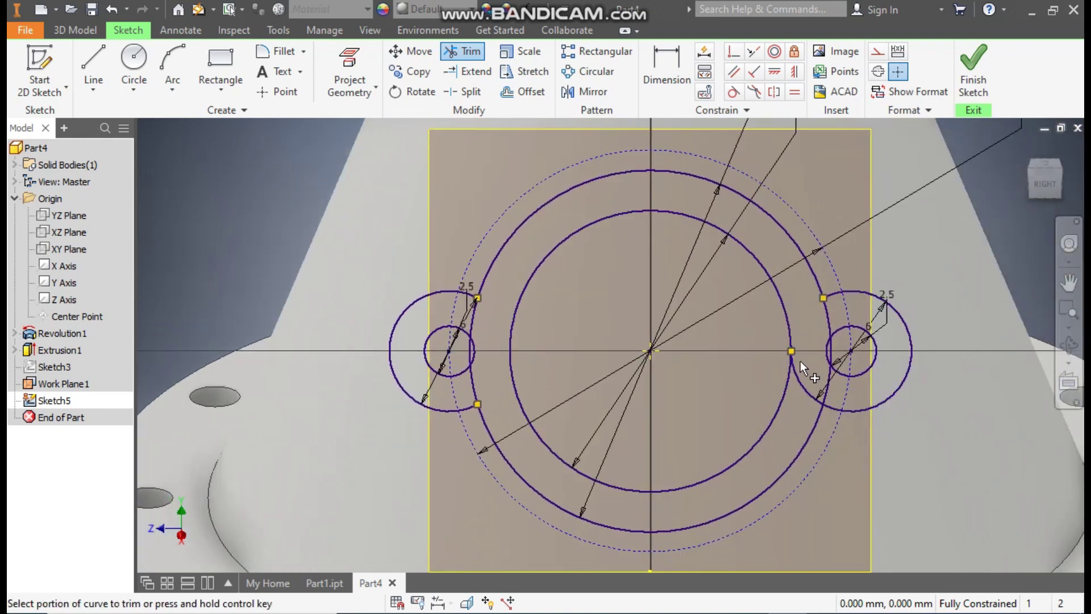
click(795, 368)
click(479, 389)
click(473, 329)
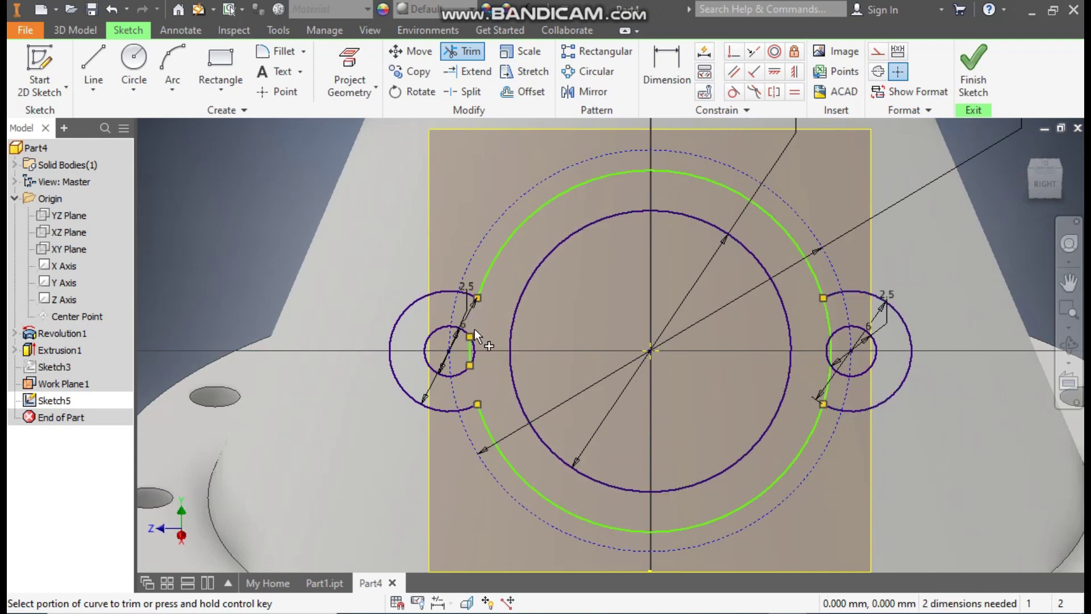
click(827, 332)
click(830, 363)
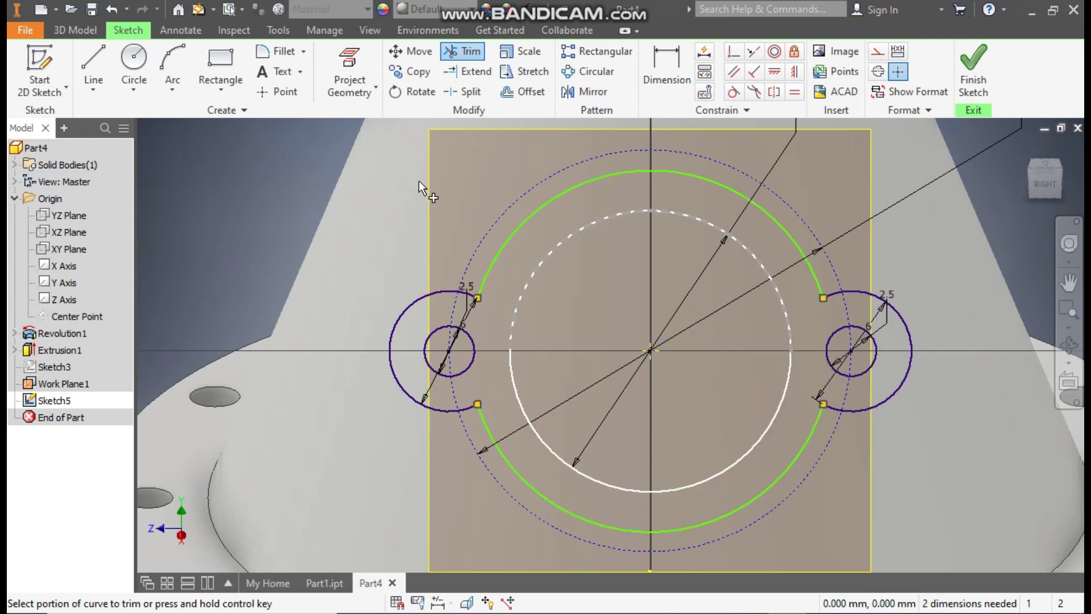
Add four 4 mm fillets joining both lug arcs to the upper and lower outline arcs
click(275, 52)
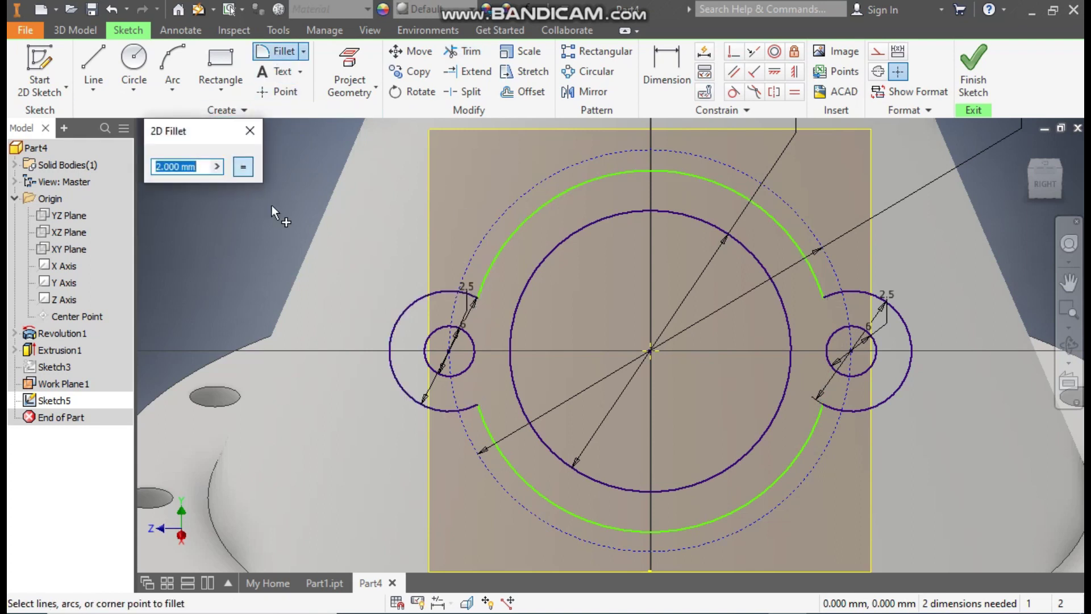
text(4)
click(472, 293)
click(487, 276)
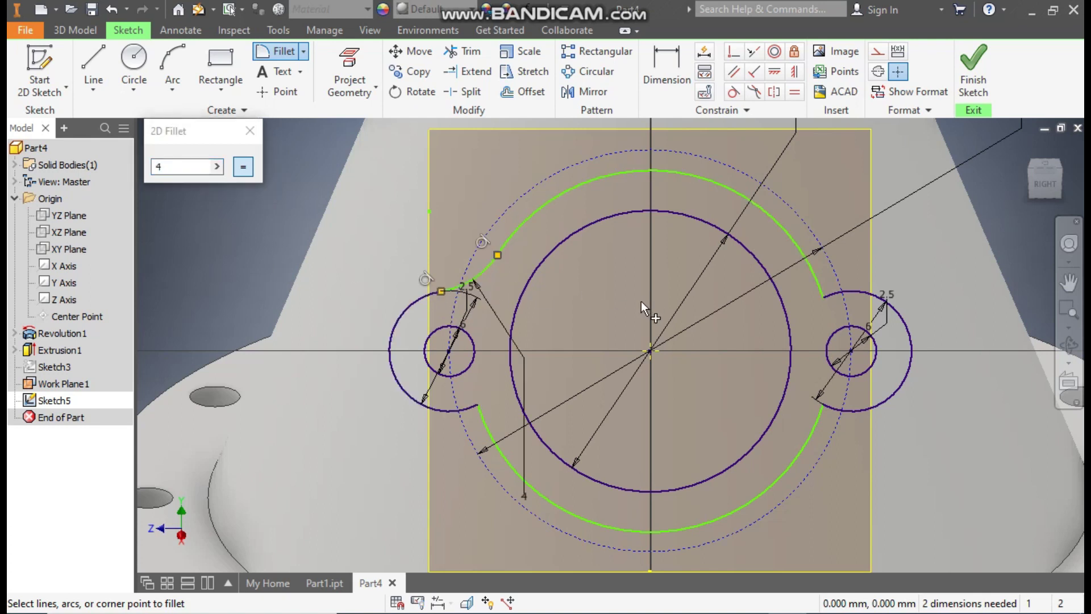
click(465, 409)
click(485, 421)
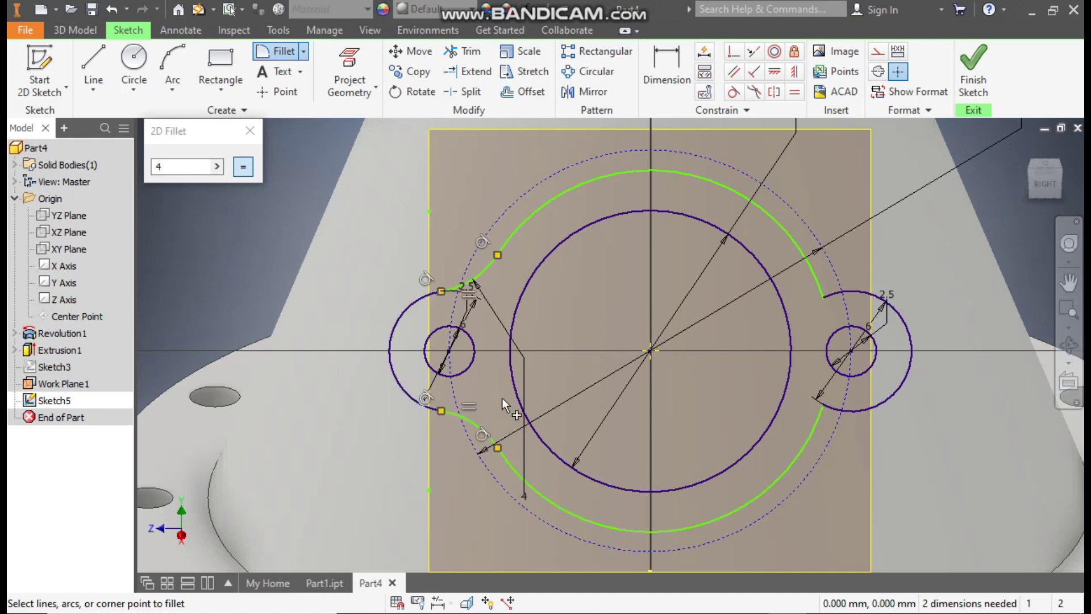
click(817, 278)
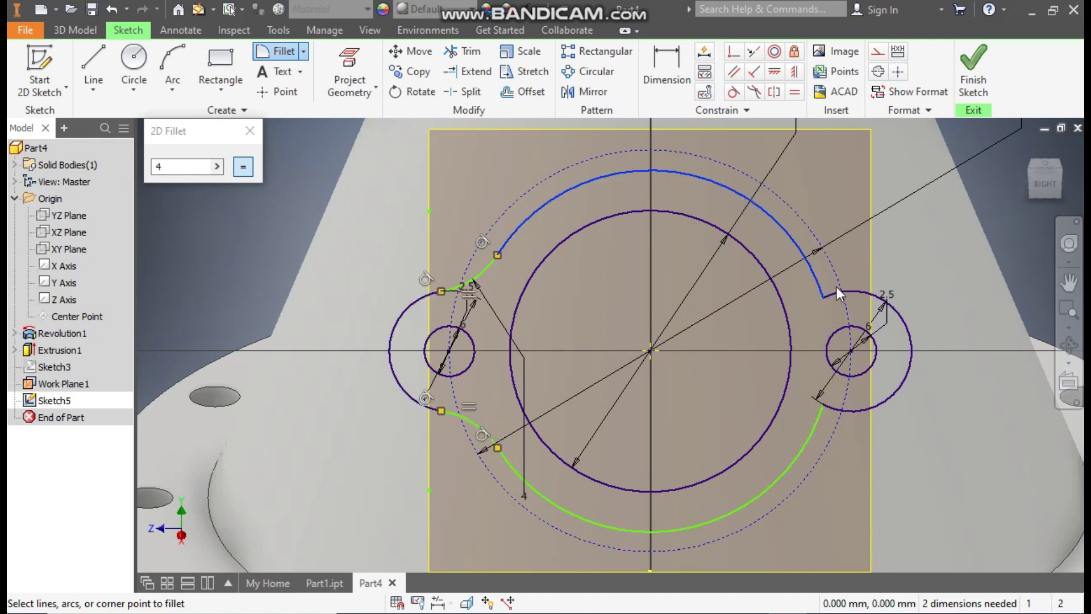
click(837, 316)
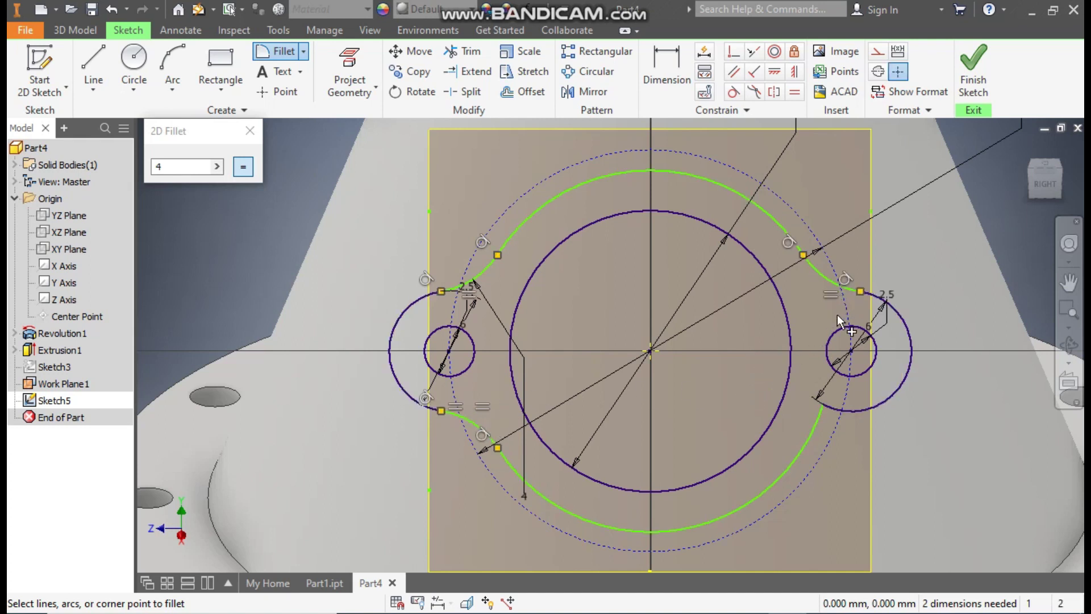
click(816, 424)
click(835, 409)
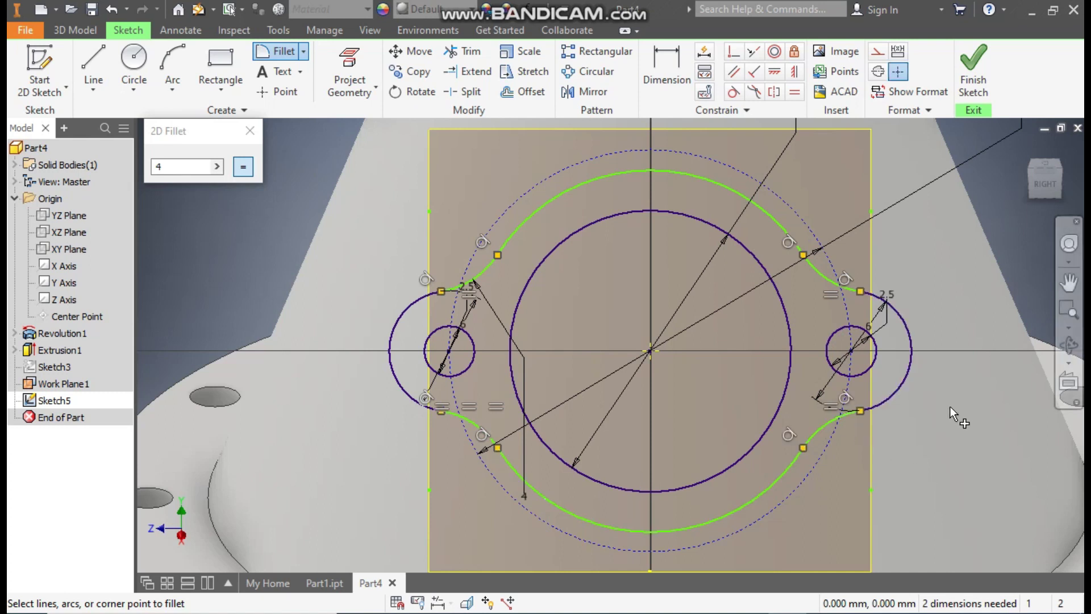
key(Escape)
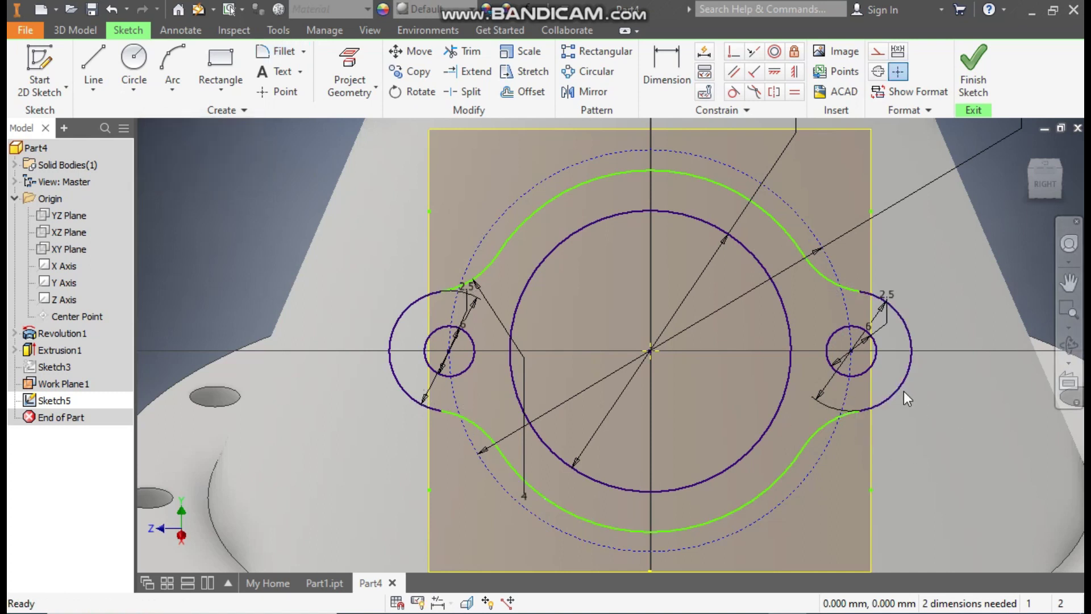
Dimension the upper outline arc to 9 mm
click(674, 71)
click(711, 179)
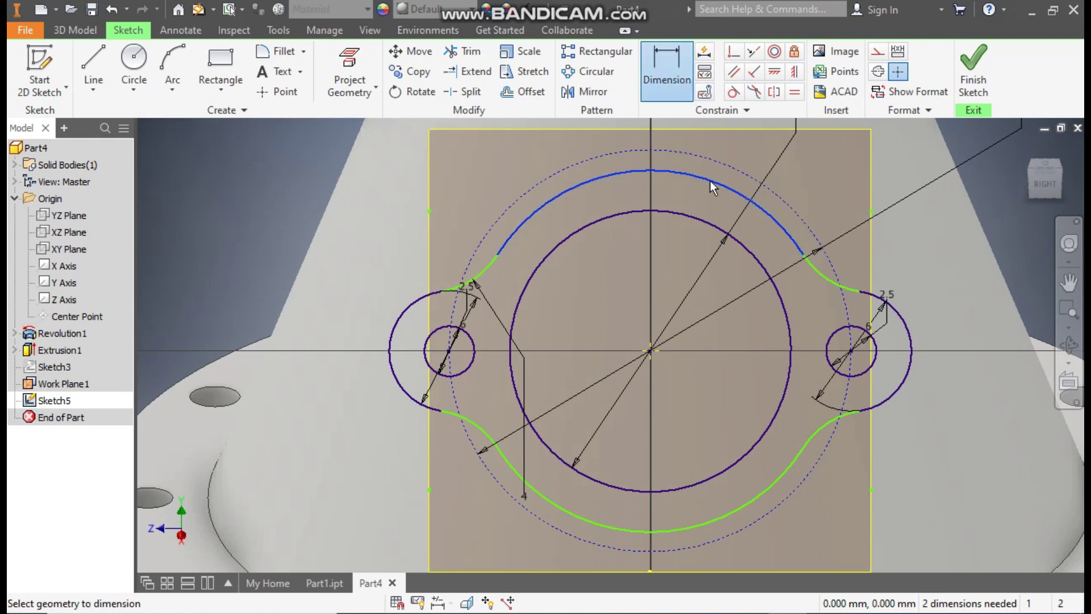
click(823, 192)
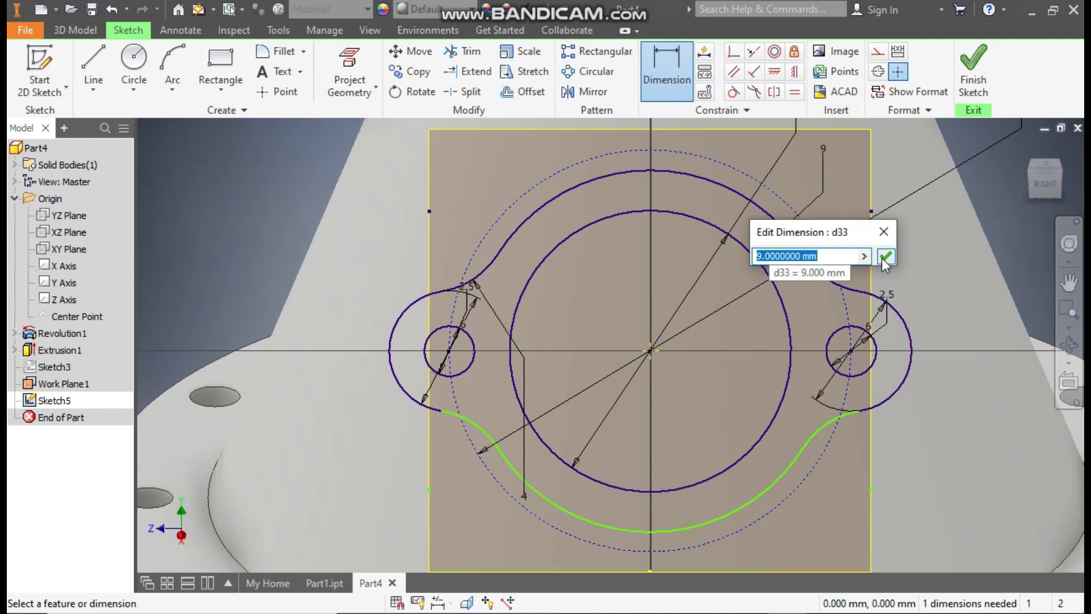
click(864, 256)
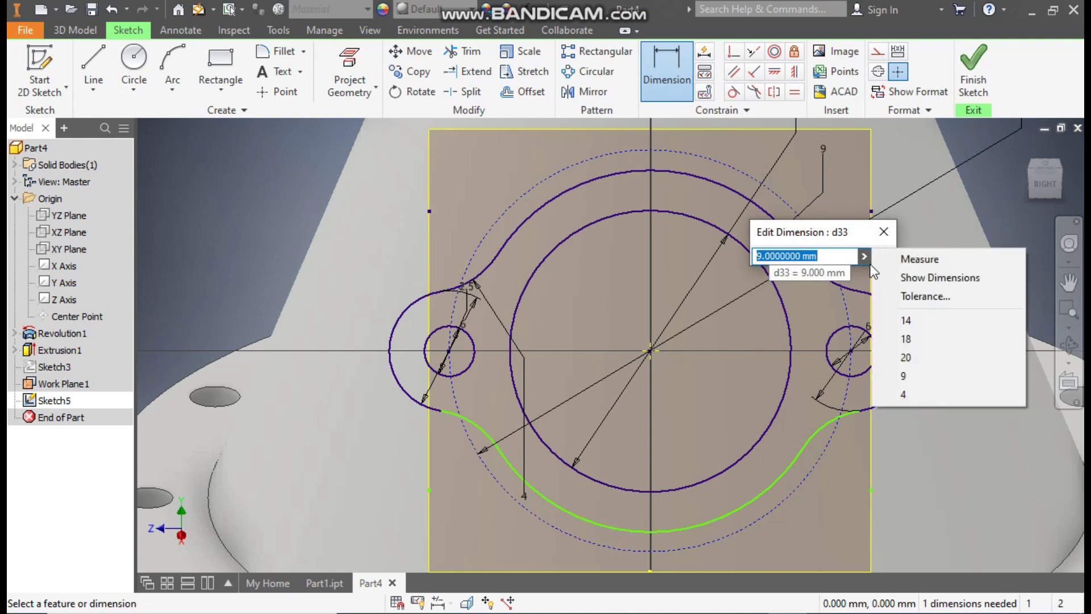
click(909, 278)
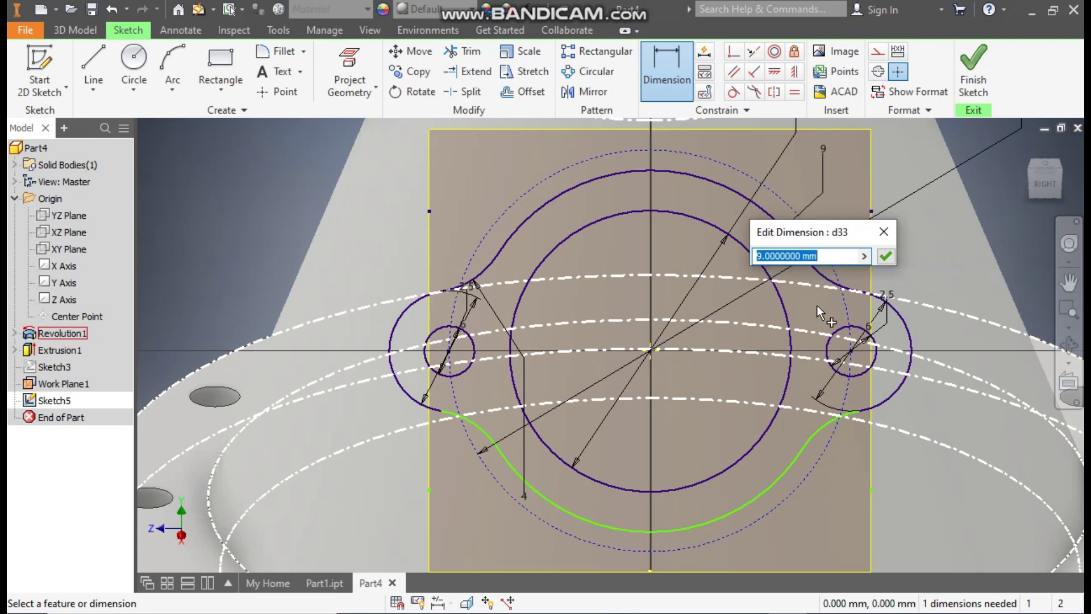
click(883, 232)
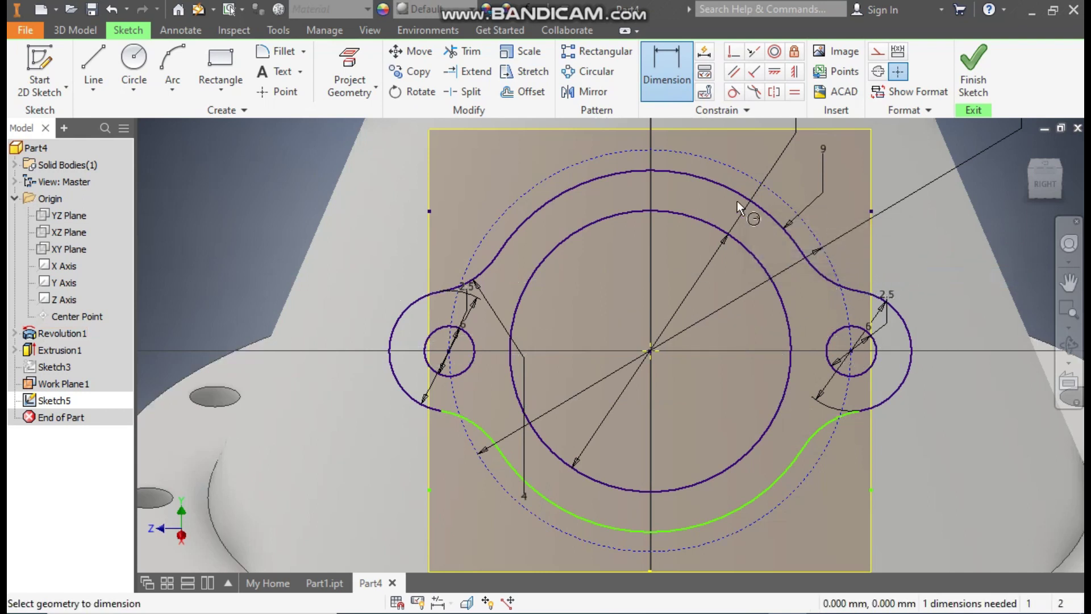
scroll(737, 200, down, 2)
mouse_move(738, 200)
middle_down()
mouse_move(749, 103)
mouse_move(729, 127)
middle_up()
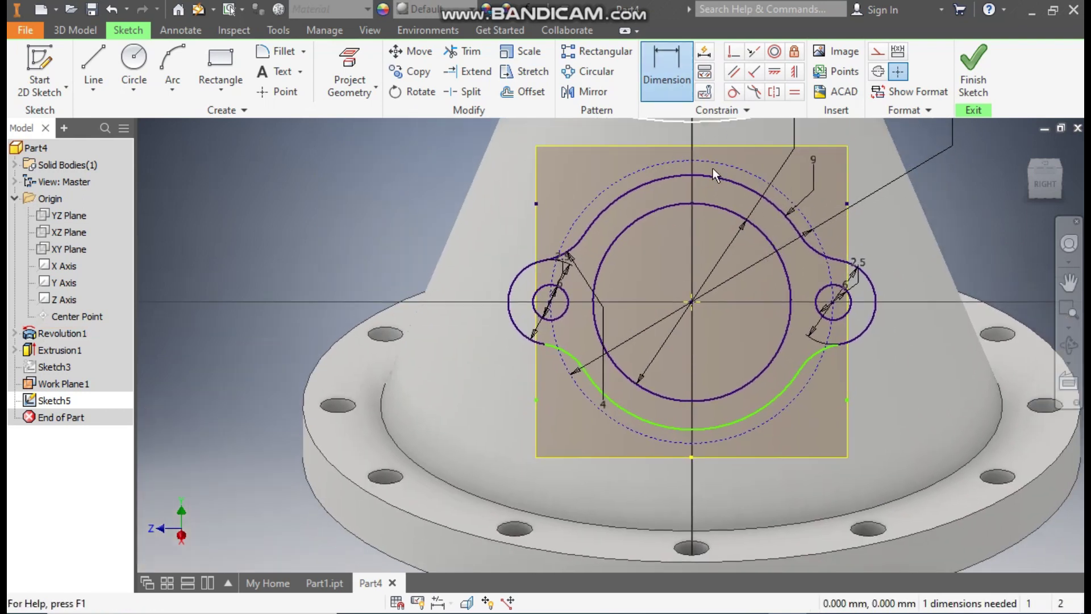
Dimension the lower outline arc to 9 mm and finish Sketch5
click(774, 396)
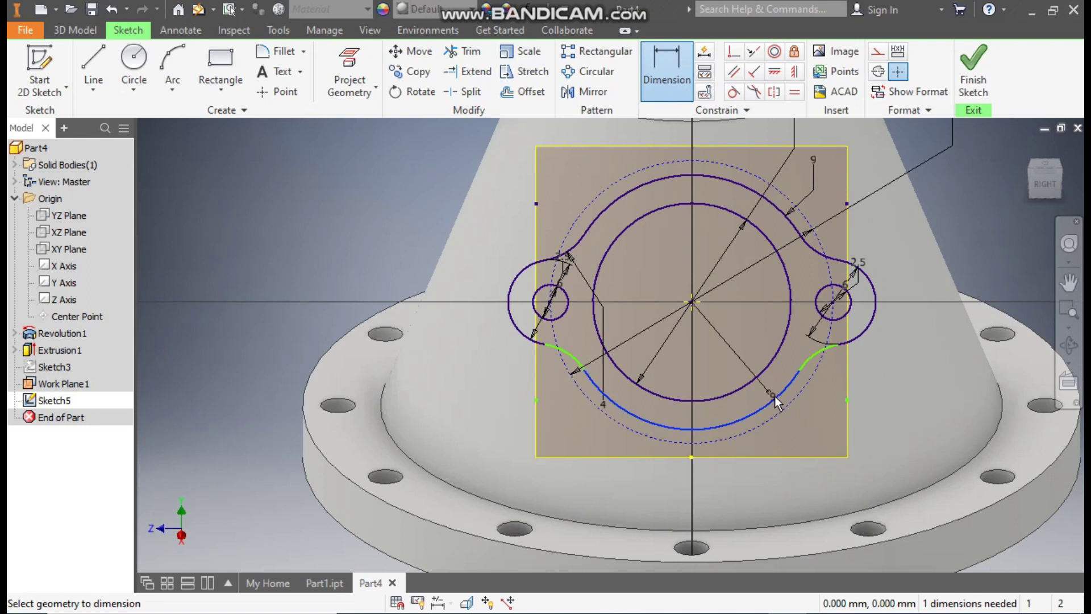
click(863, 416)
click(922, 477)
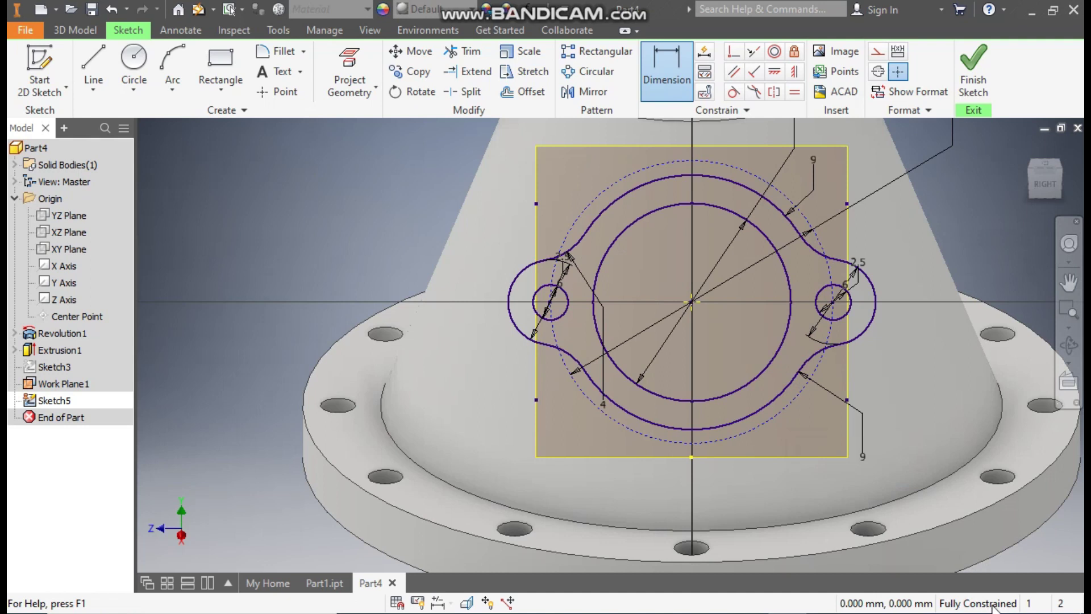
click(1069, 281)
mouse_move(957, 244)
mouse_down()
mouse_move(855, 288)
mouse_move(878, 284)
mouse_up()
scroll(855, 290, down, 1)
key(Escape)
key(Escape)
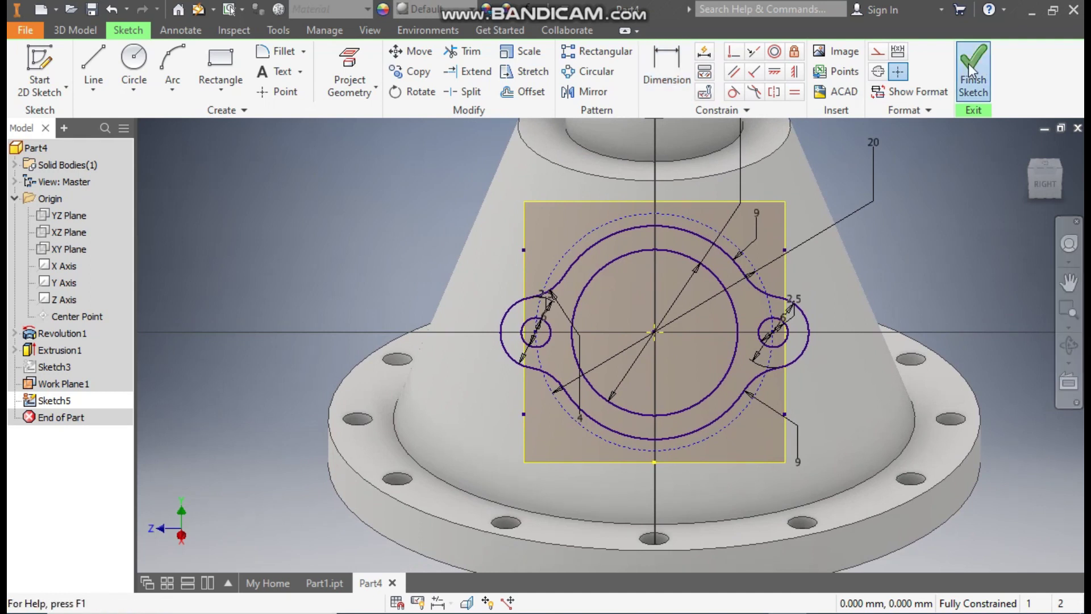
click(973, 71)
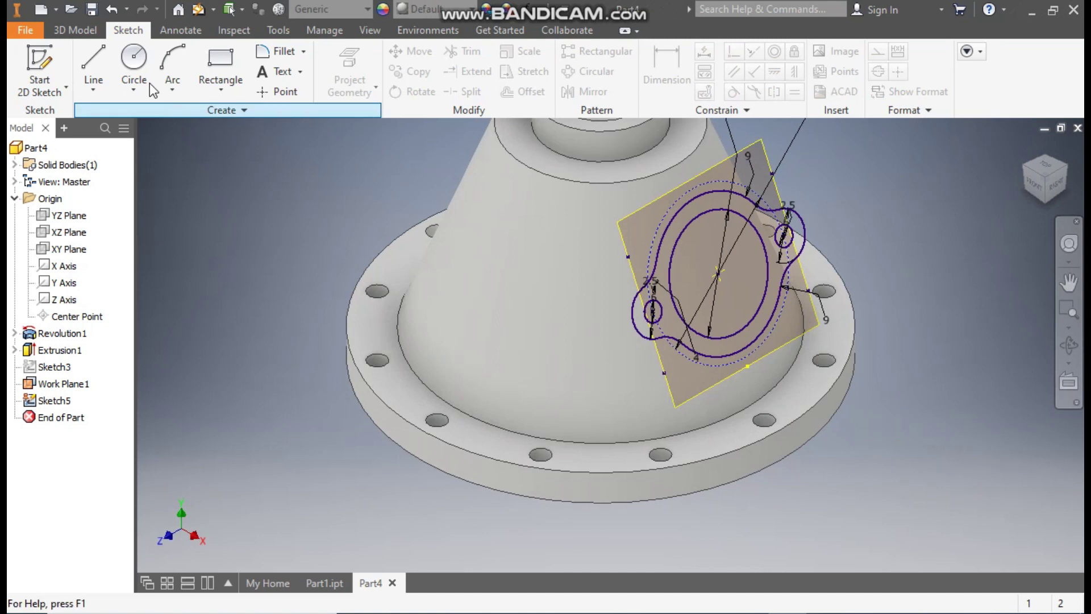
Extrude the lugged flange ring profile in the flipped direction with To Next extents, creating Extrusion2
click(84, 30)
click(94, 64)
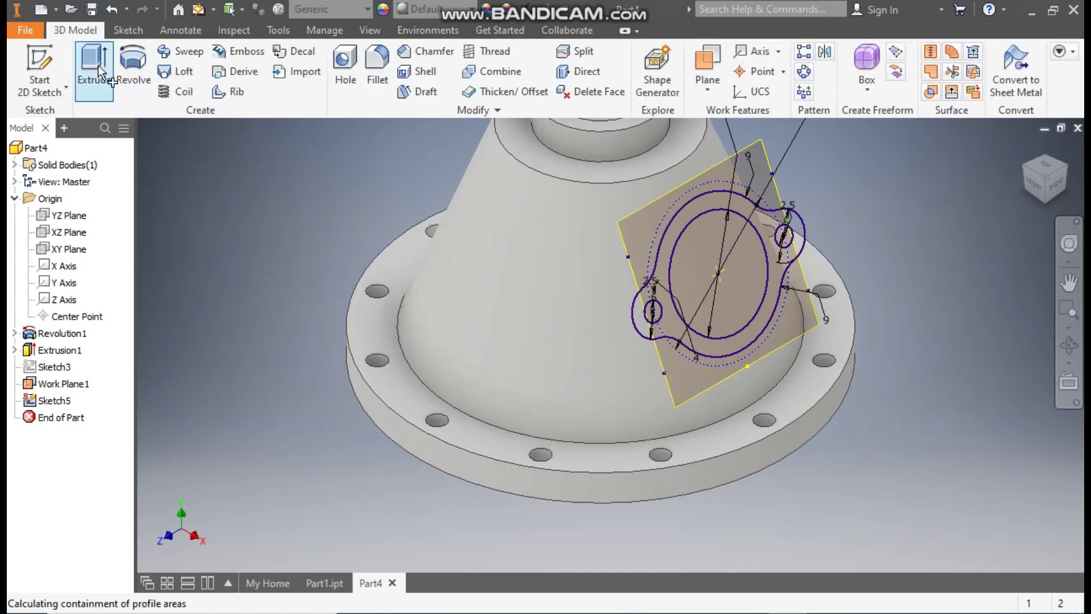
click(734, 203)
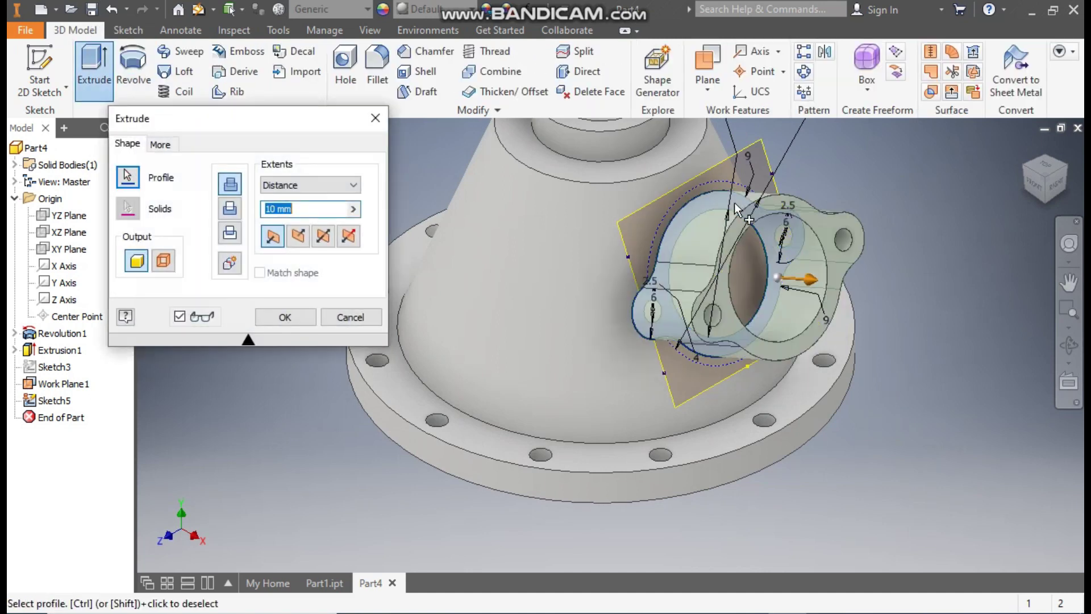
click(1034, 189)
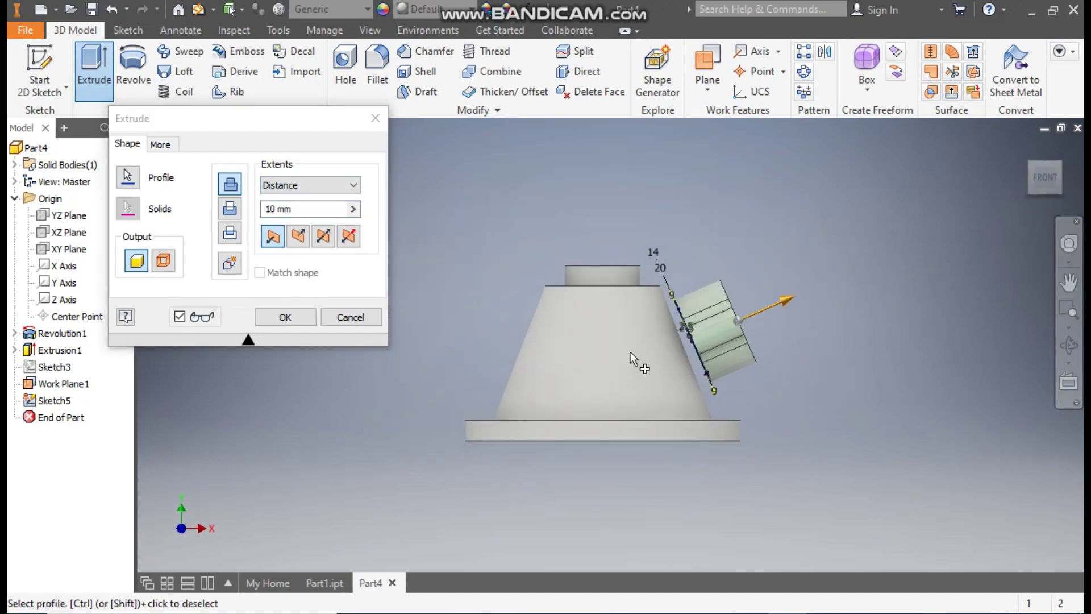
scroll(664, 326, up, 3)
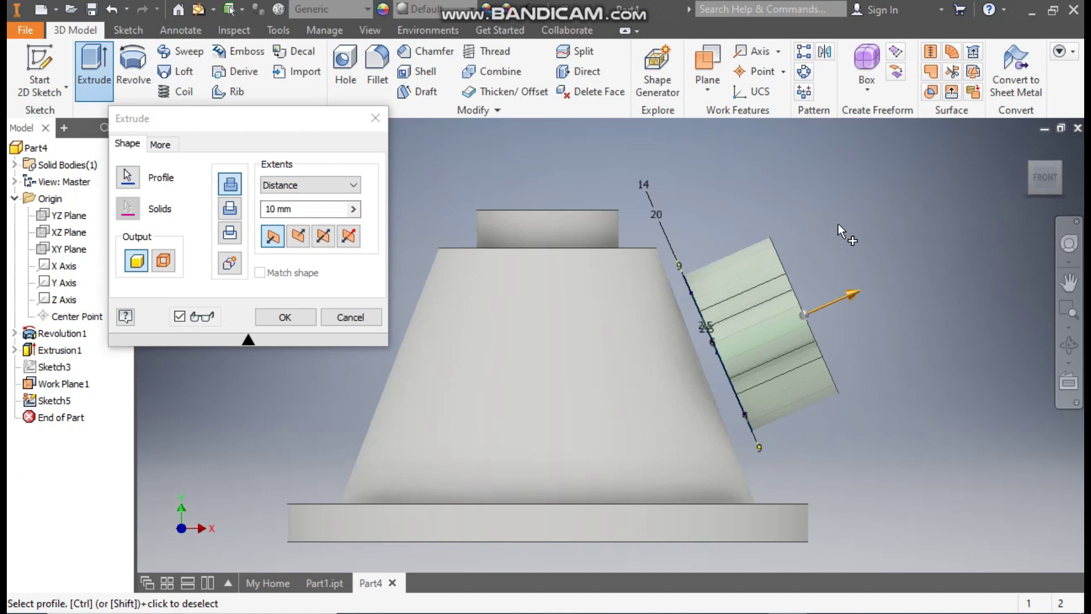
click(297, 235)
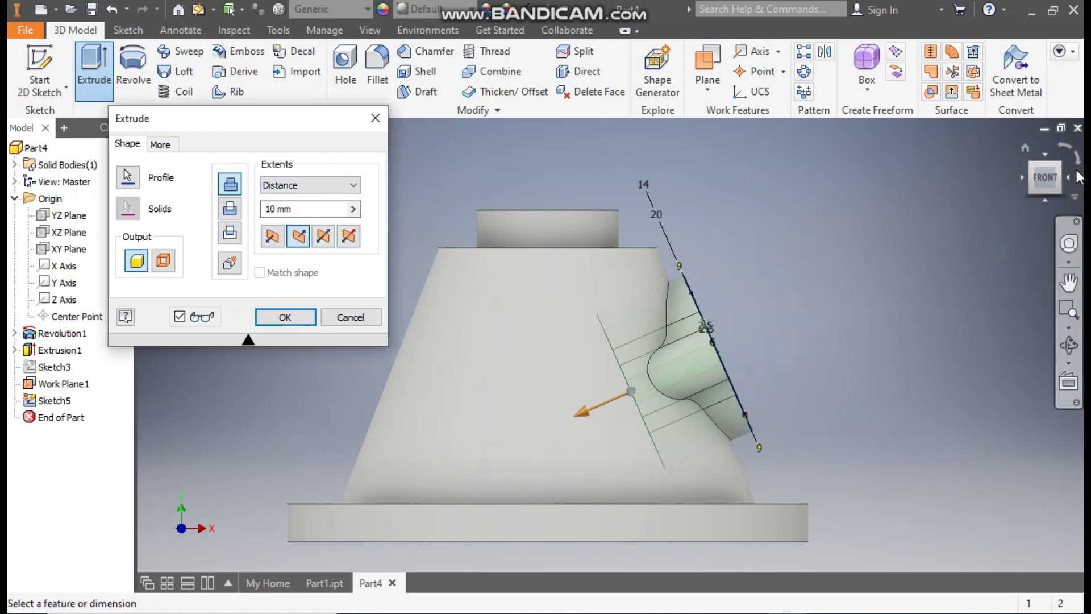
click(1024, 147)
scroll(536, 349, up, 3)
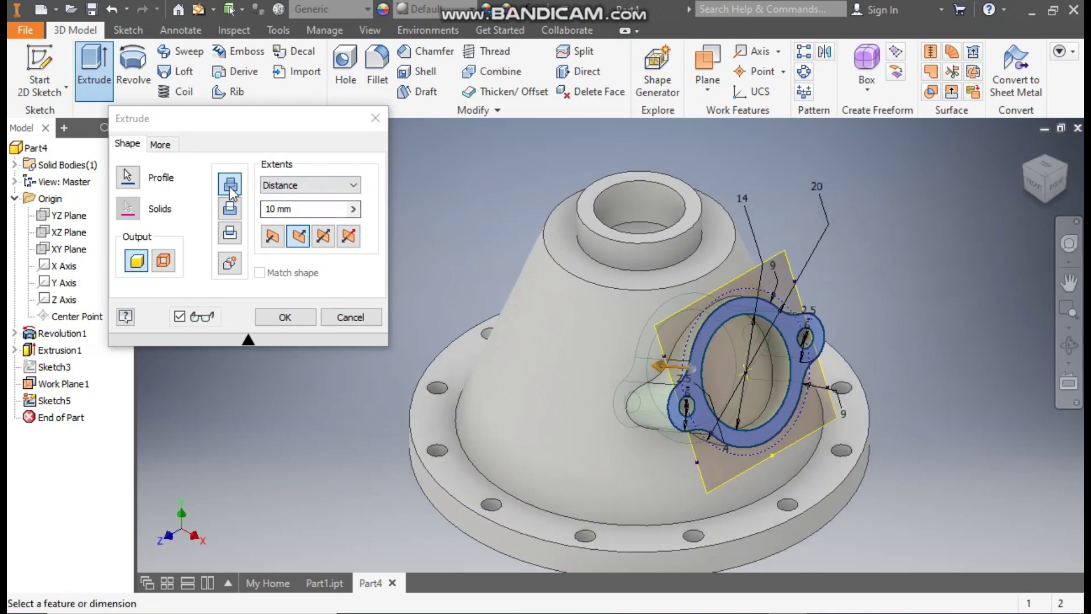
click(287, 183)
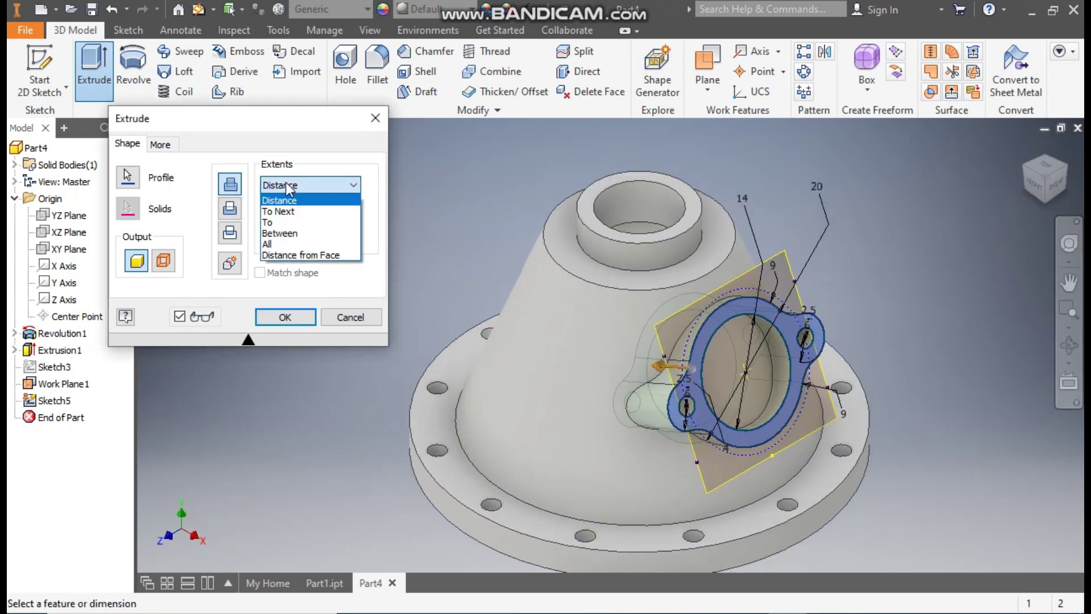
click(285, 211)
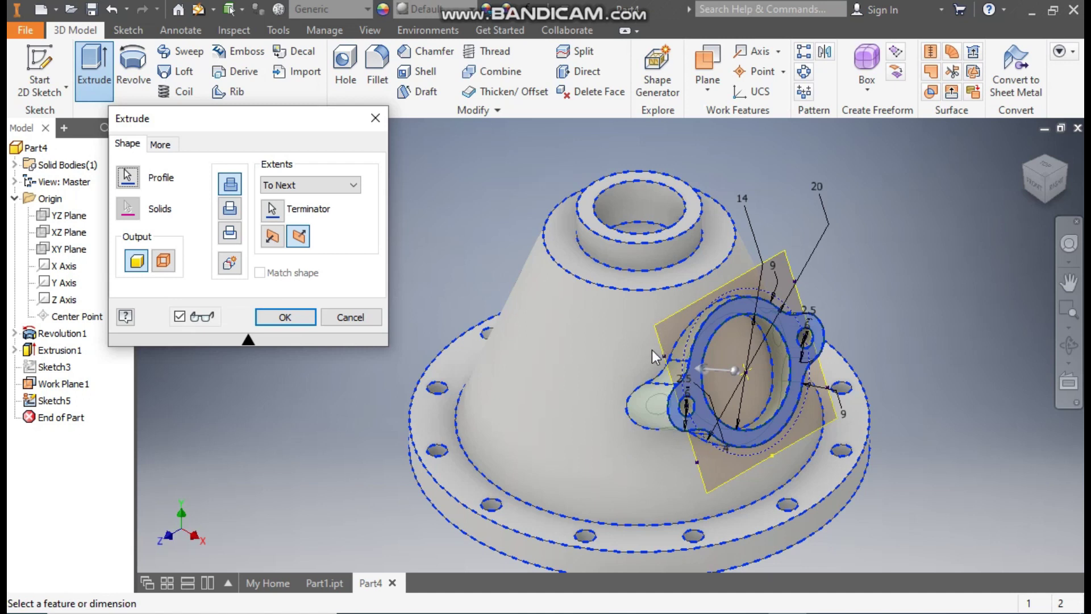
click(306, 320)
middle_drag(858, 346, 837, 418)
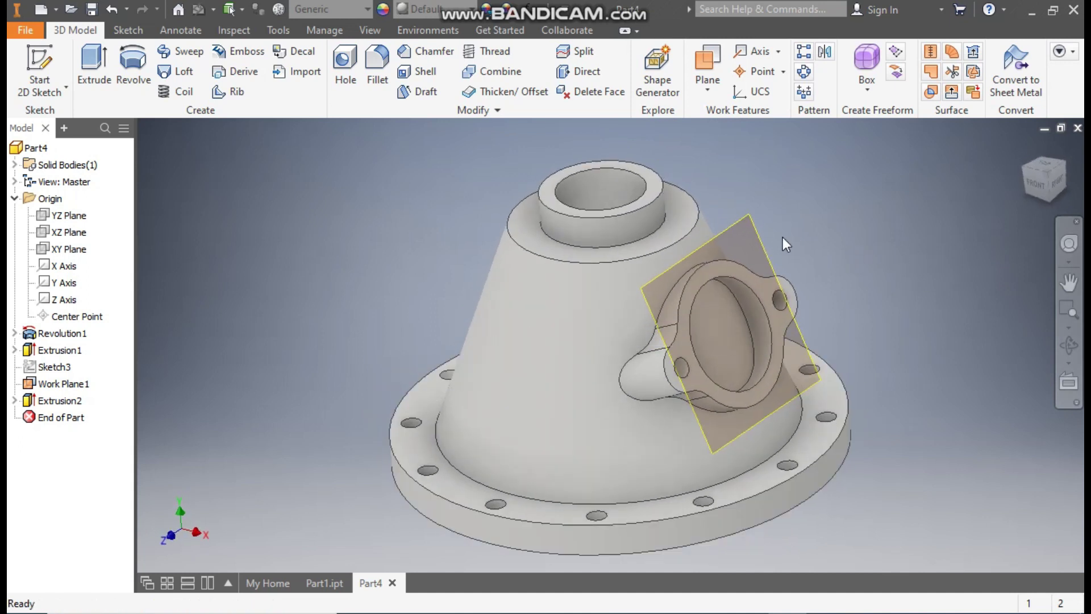
Start a sketch on the flange face and project its inner circle into it
click(741, 271)
click(862, 259)
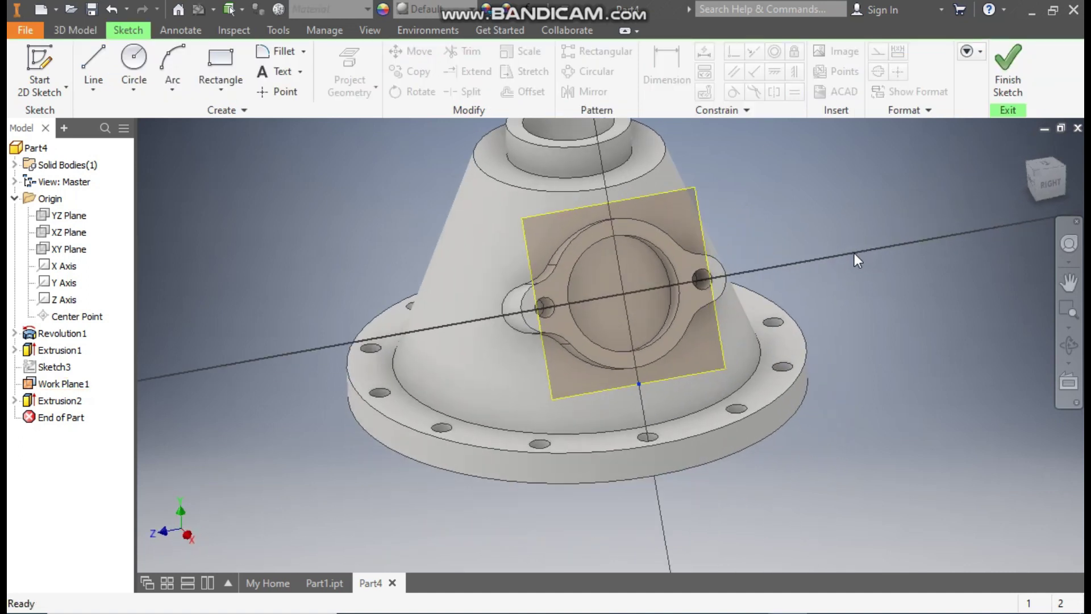
click(629, 200)
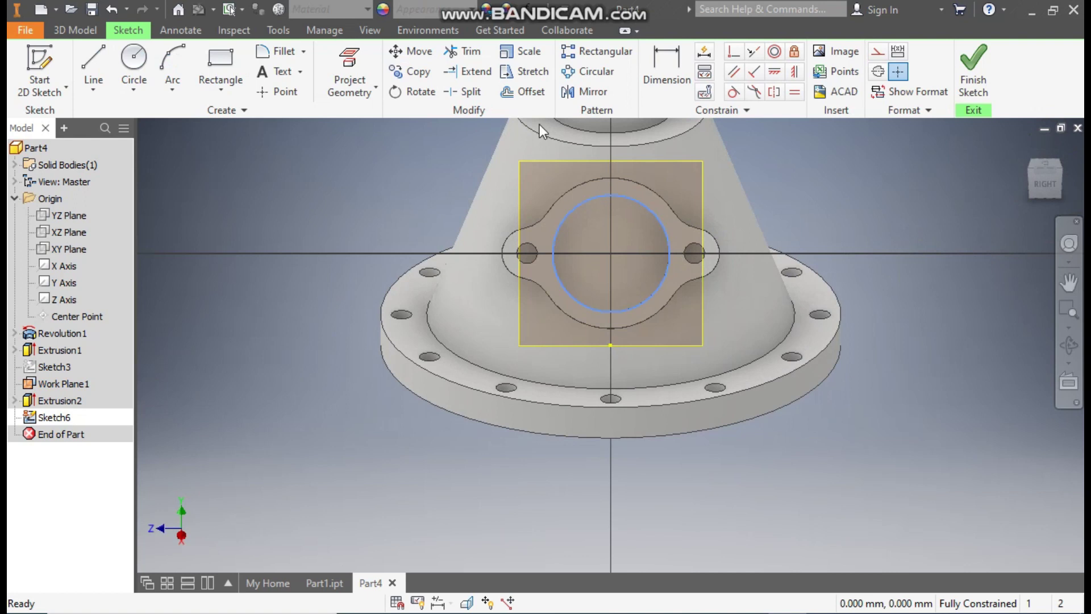
click(357, 65)
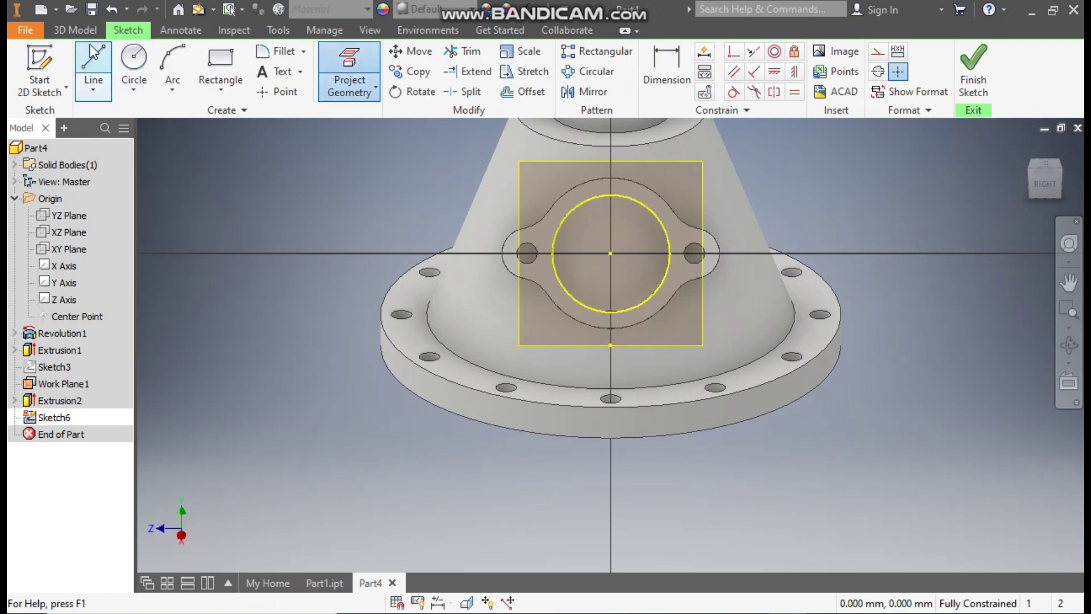
Cut-extrude the projected circle inward into the housing, creating Extrusion3's bore
click(80, 36)
click(95, 64)
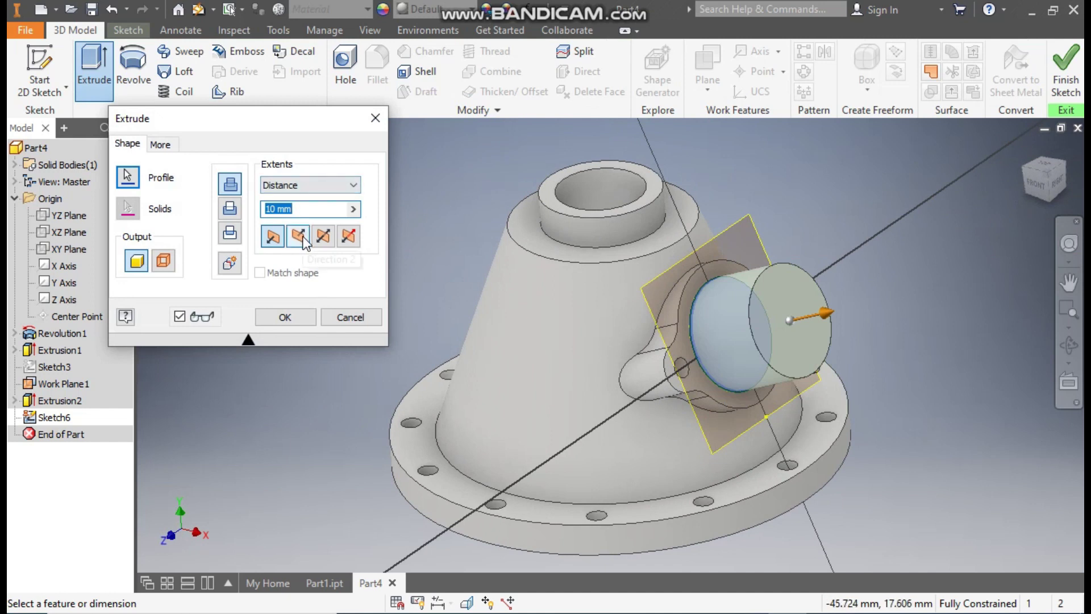
click(298, 236)
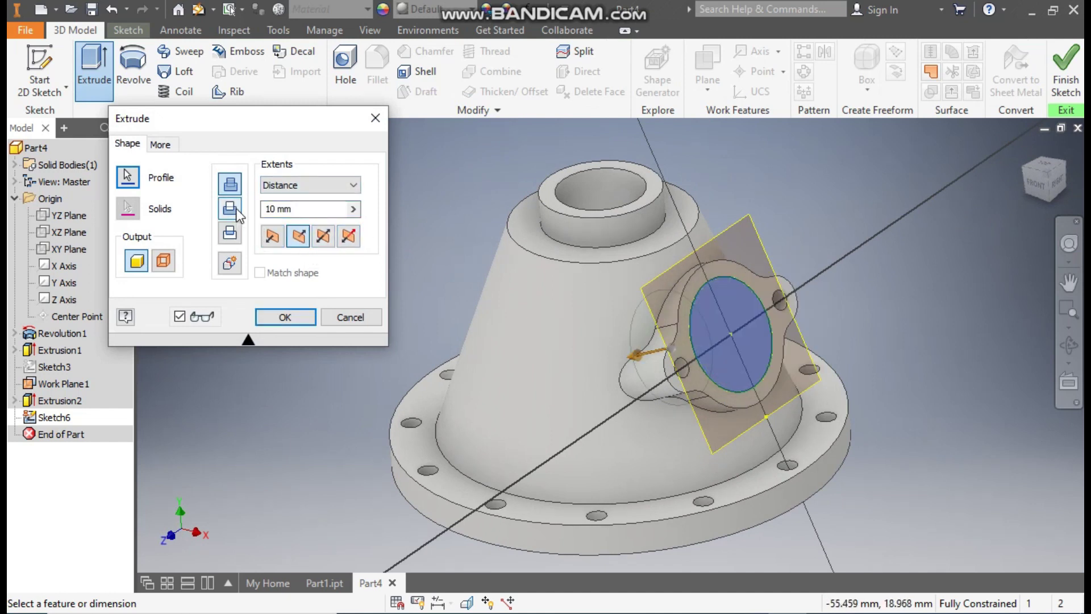
shift+middle_drag(846, 356, 879, 341)
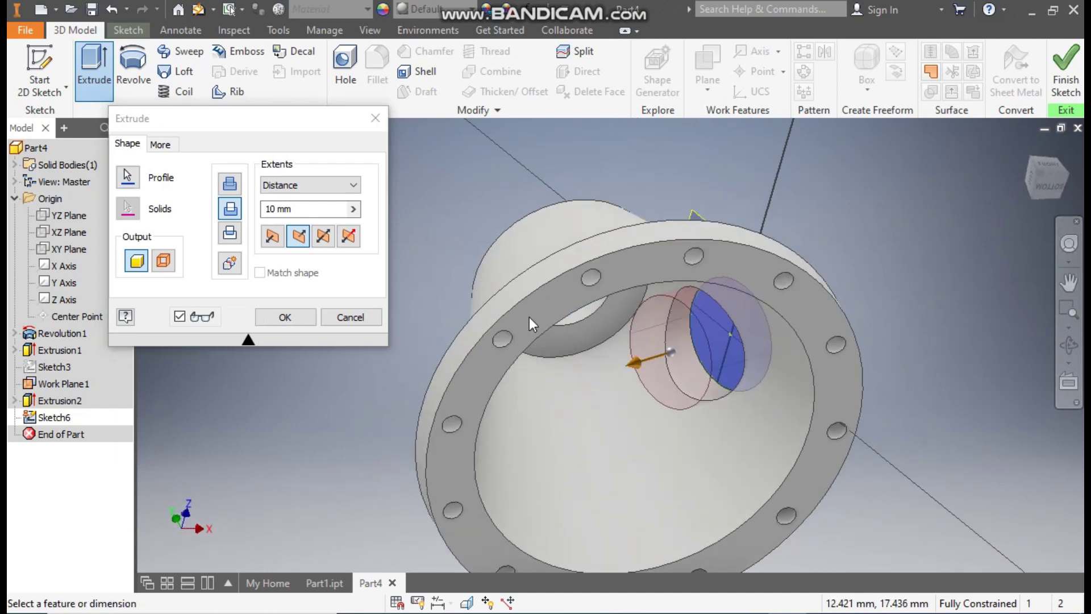
click(282, 320)
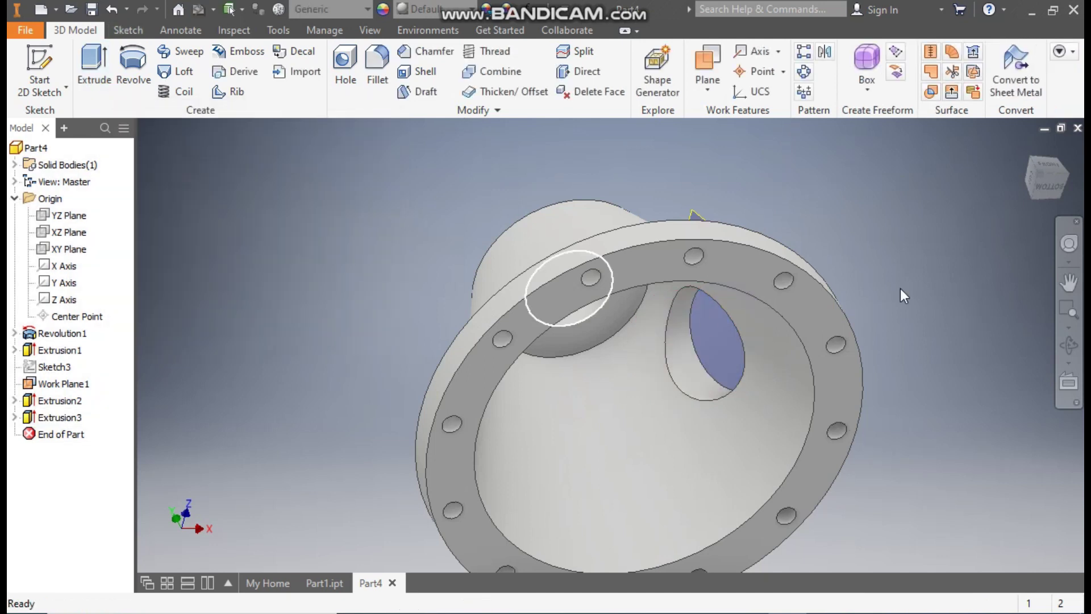
click(1025, 148)
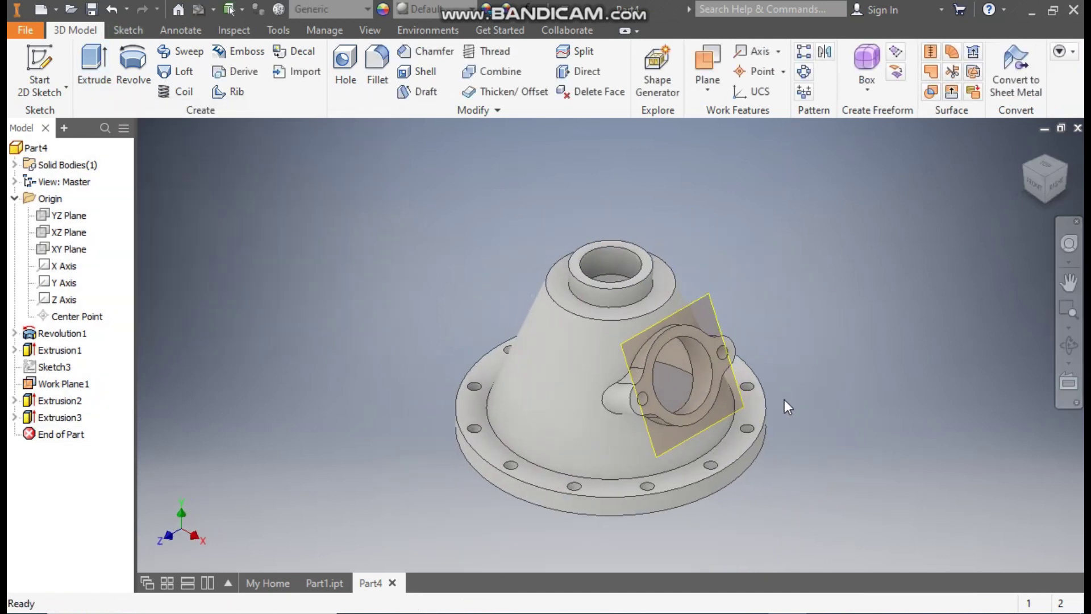
Turn off visibility of Work Plane1
click(697, 242)
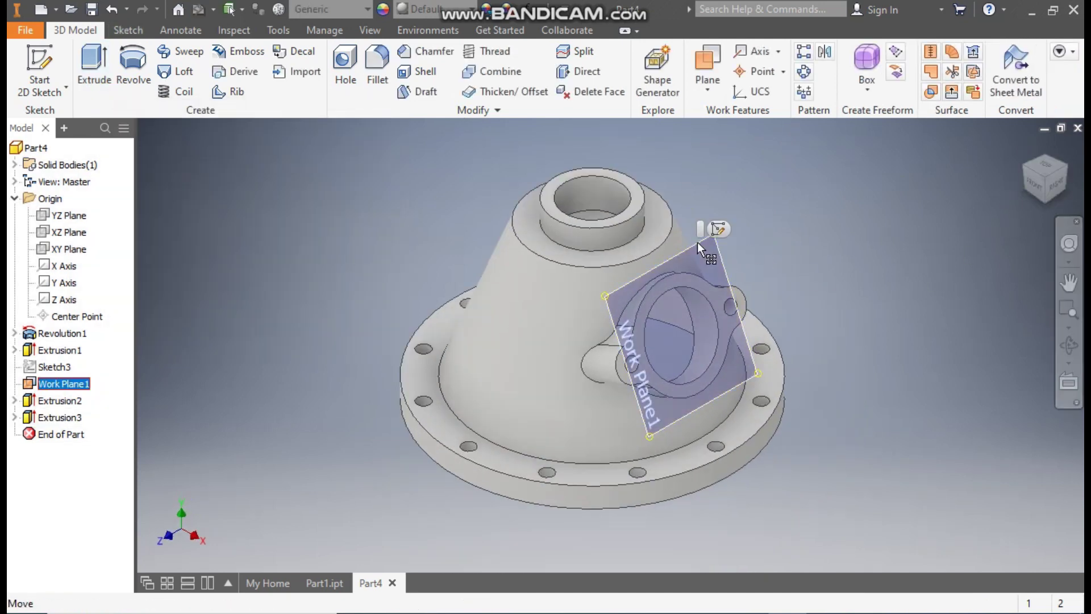
right_click(697, 242)
click(738, 220)
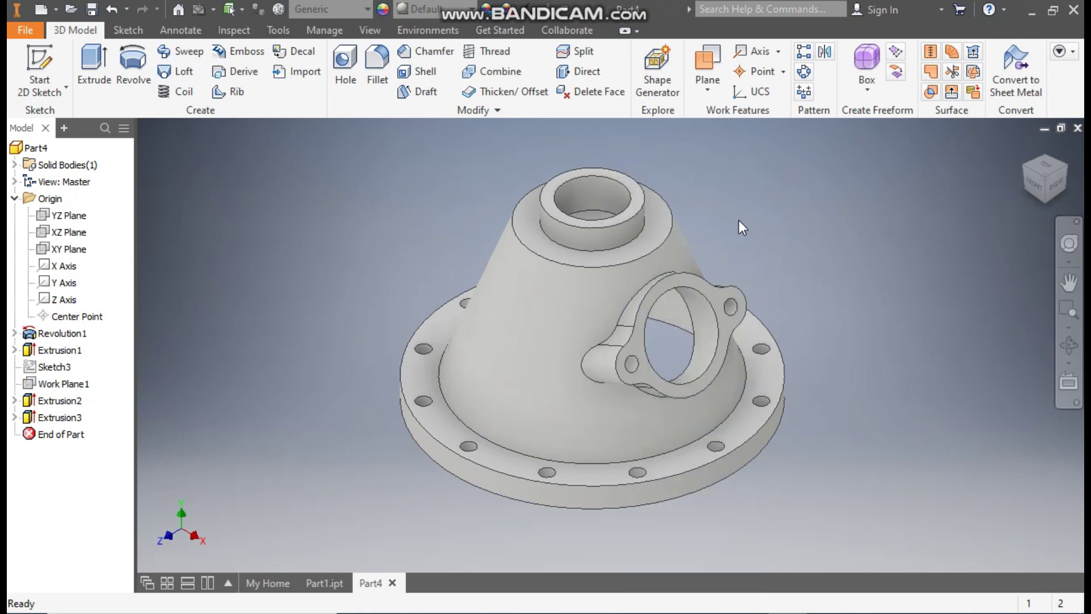
middle_drag(816, 272, 936, 275)
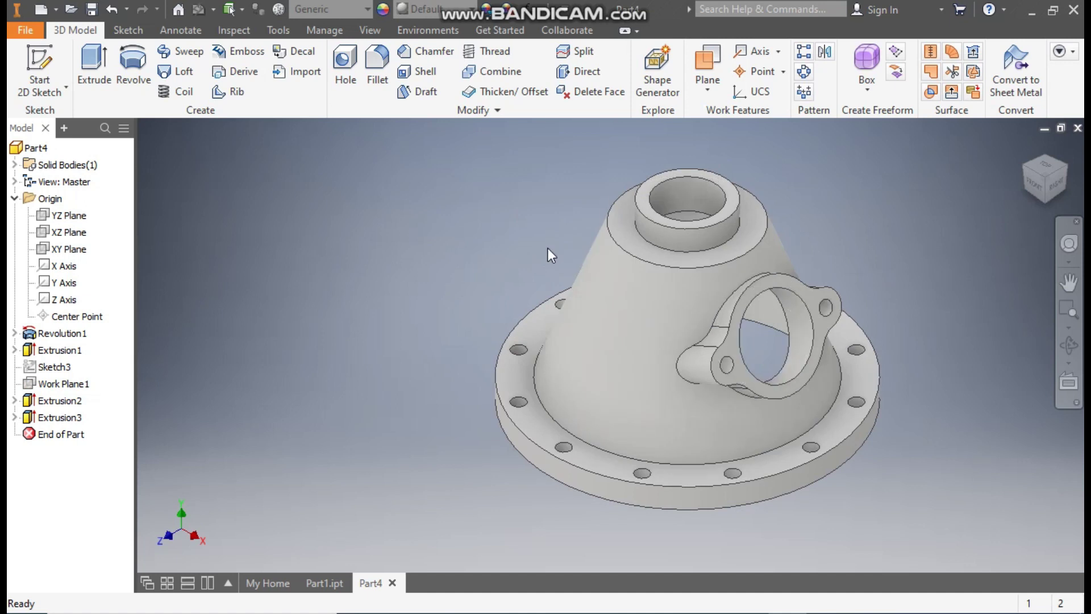
Mirror Extrusion2 and Extrusion3 about the YZ Plane to create Mirror1
click(833, 59)
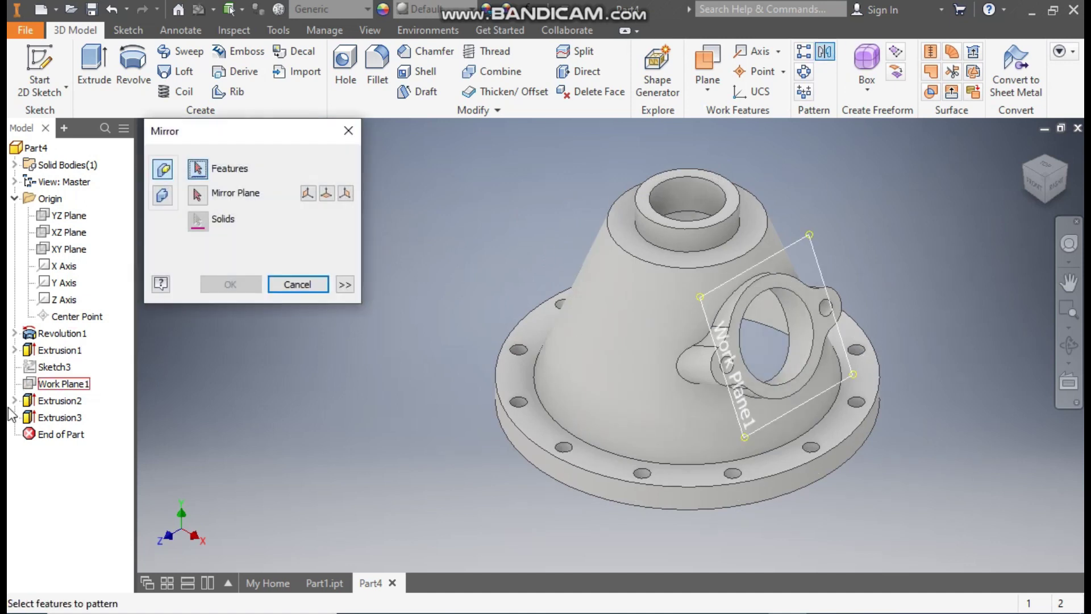
click(64, 402)
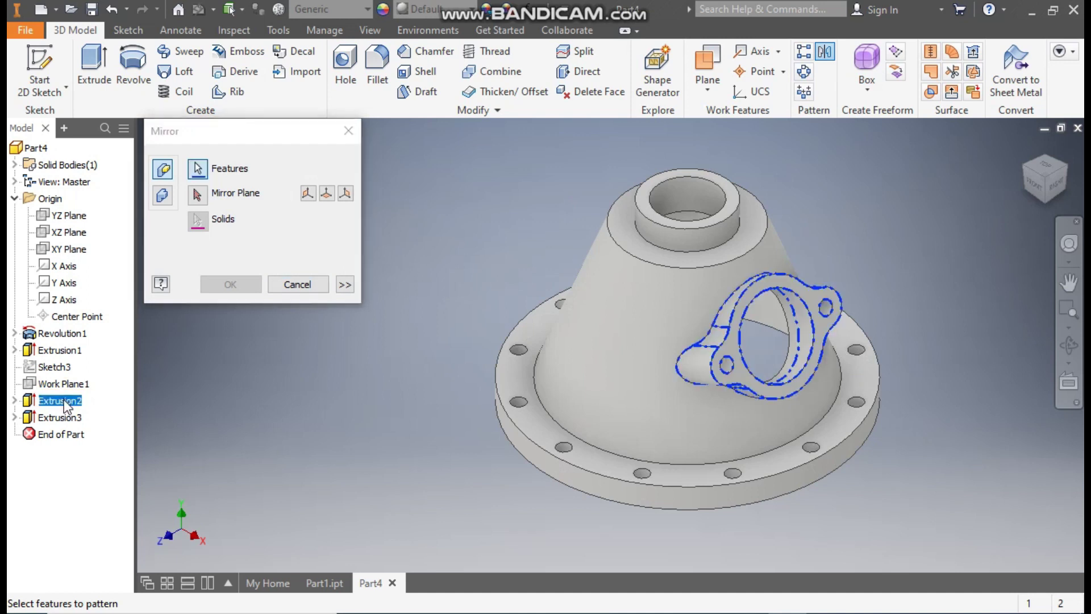
click(62, 419)
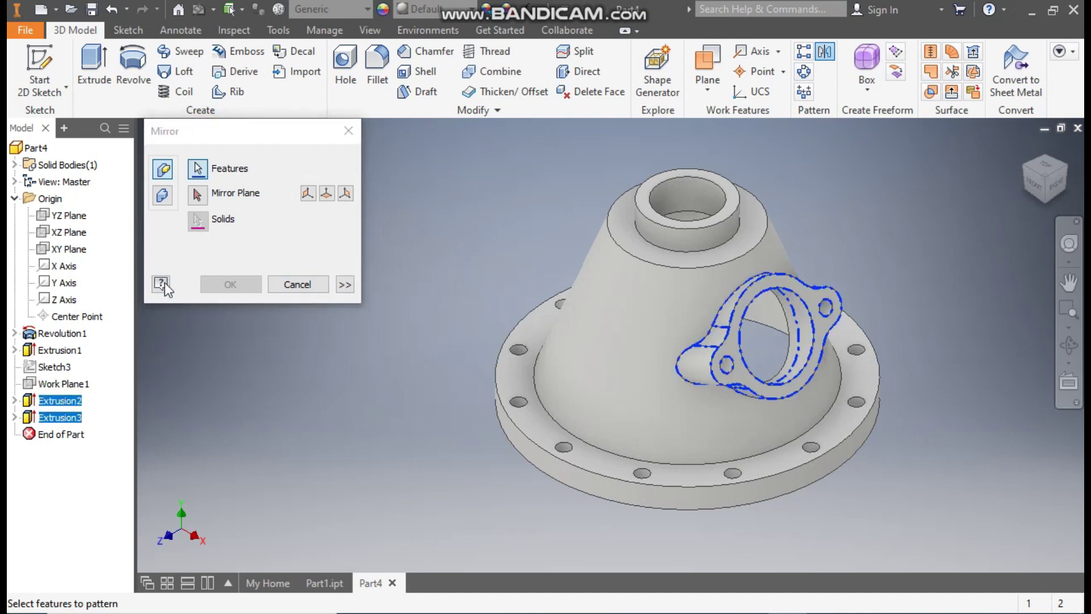
click(197, 196)
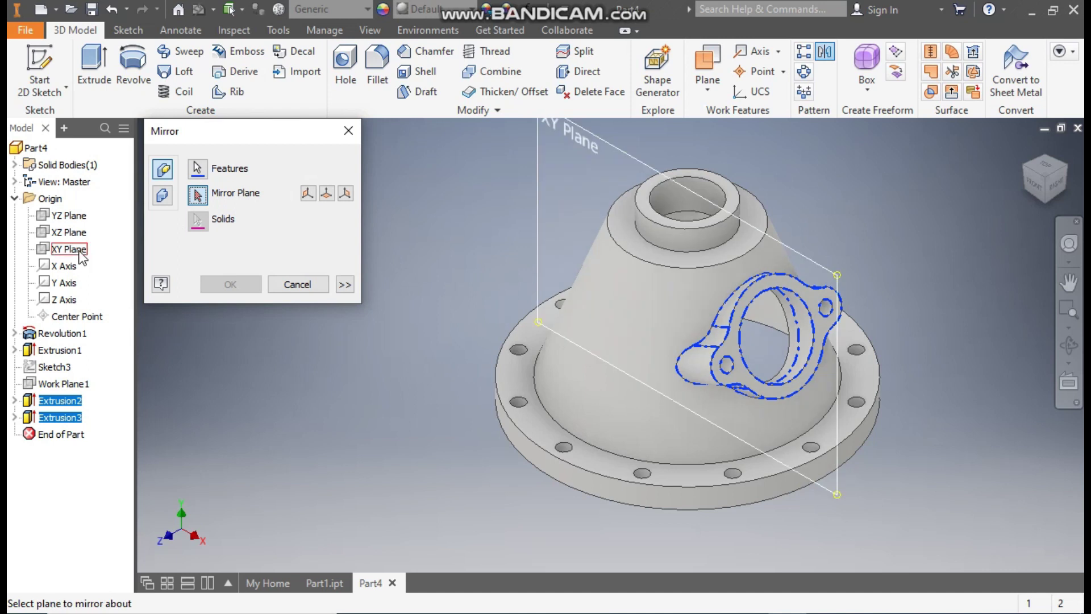
click(71, 216)
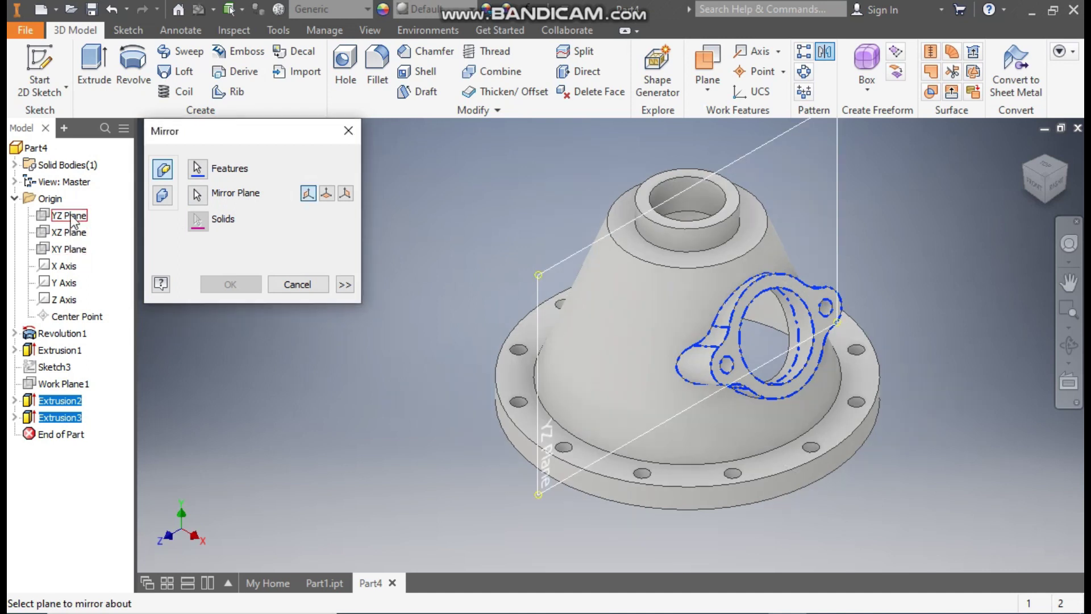
click(71, 217)
click(1018, 168)
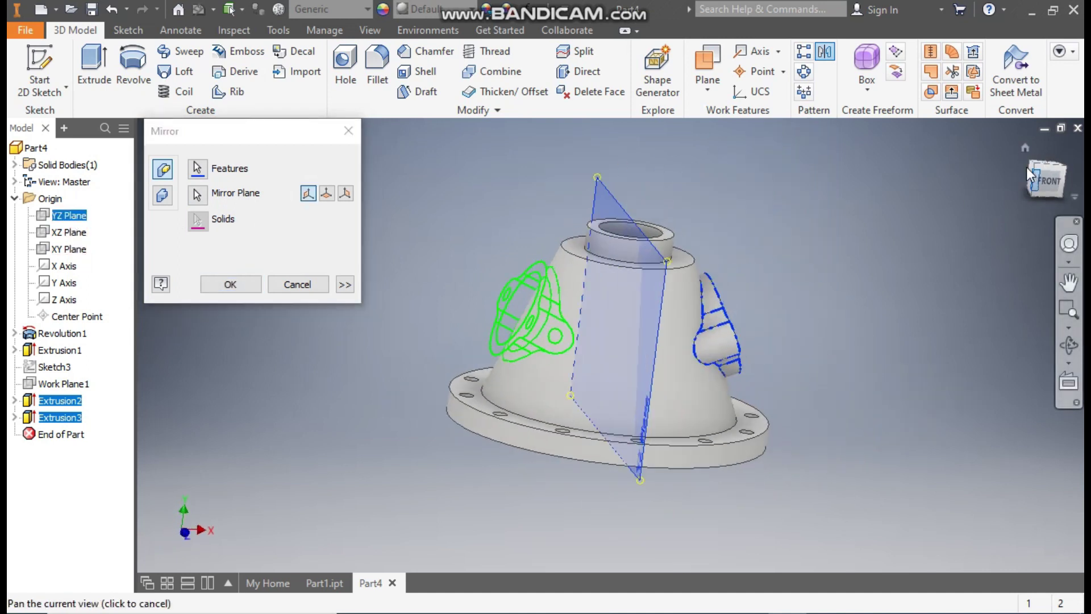
click(1023, 177)
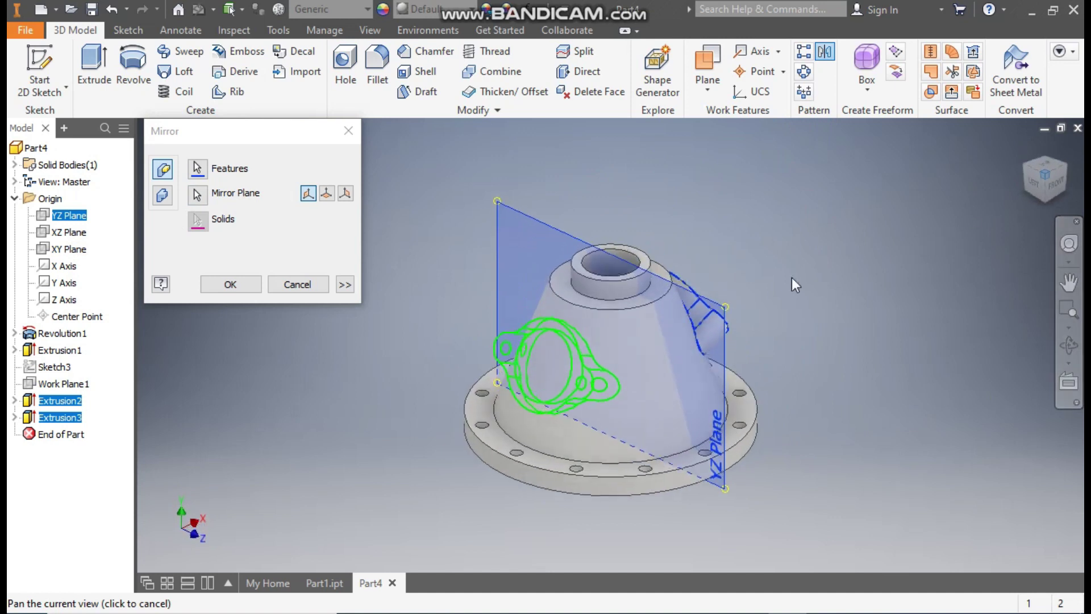
click(246, 284)
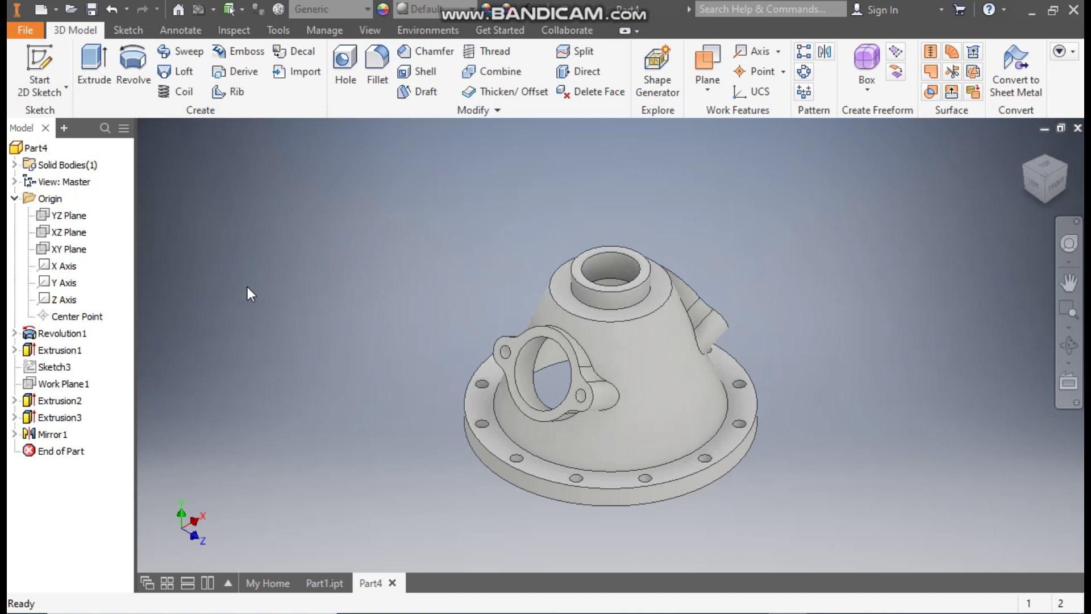
Apply the Chrome - Polished appearance to the housing from the Quick Access Toolbar
click(1024, 150)
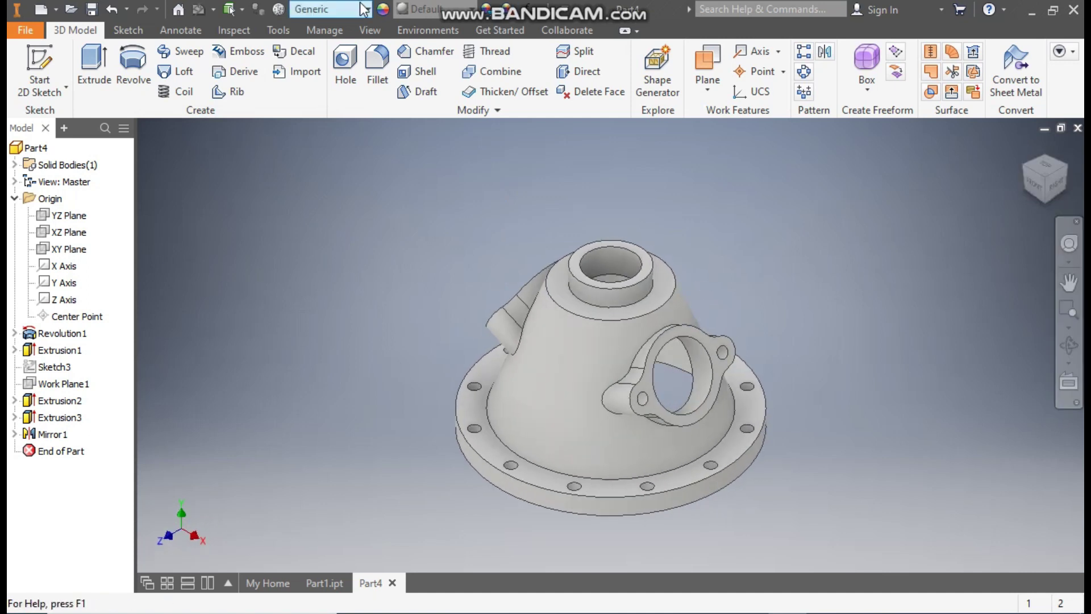
click(444, 8)
scroll(503, 199, up, 5)
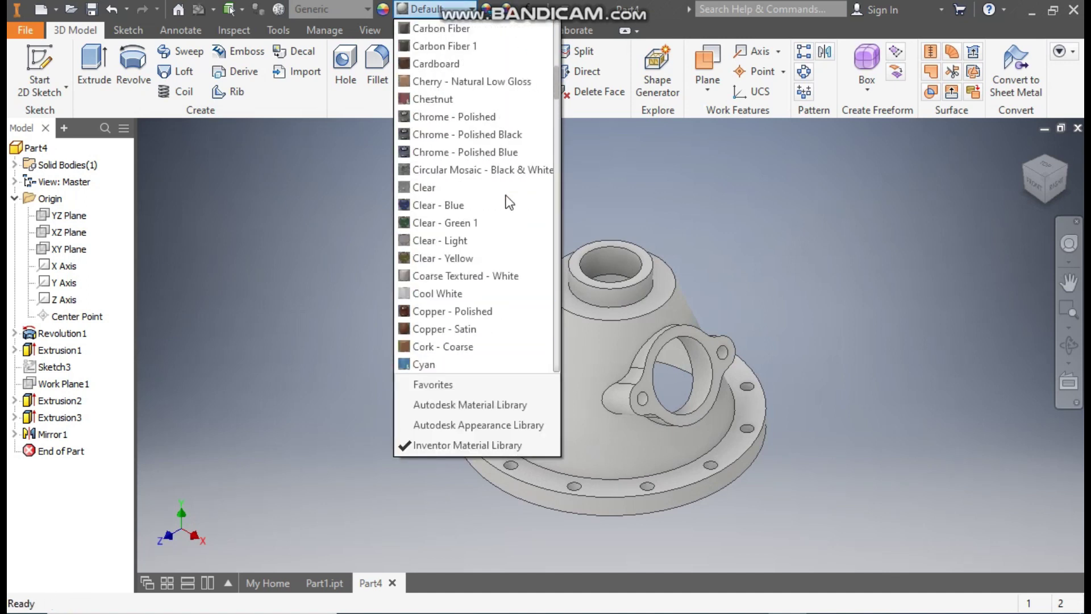
click(492, 116)
middle_drag(718, 255, 719, 212)
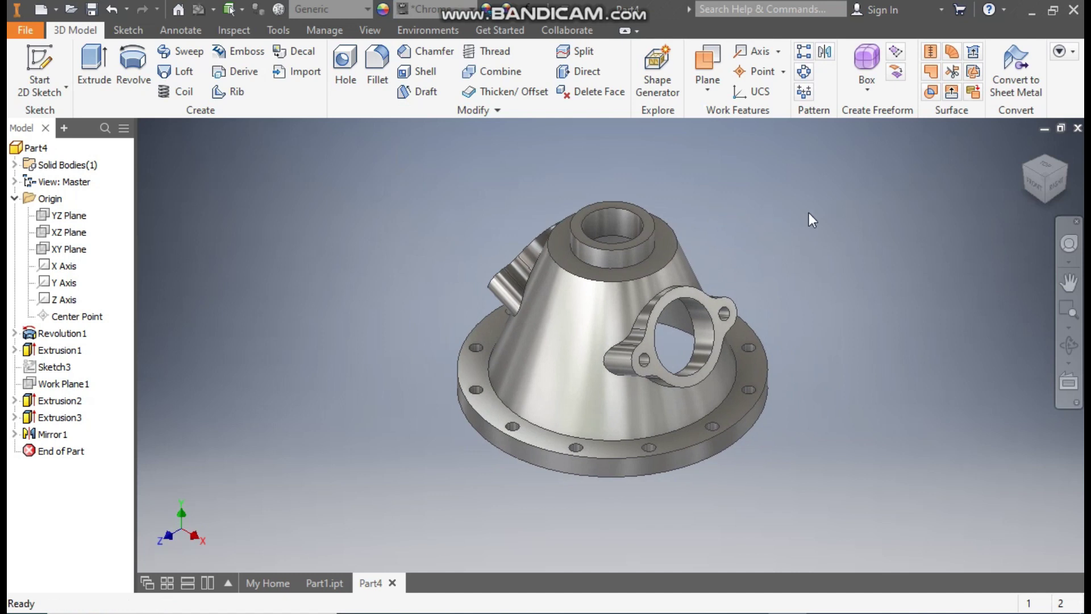